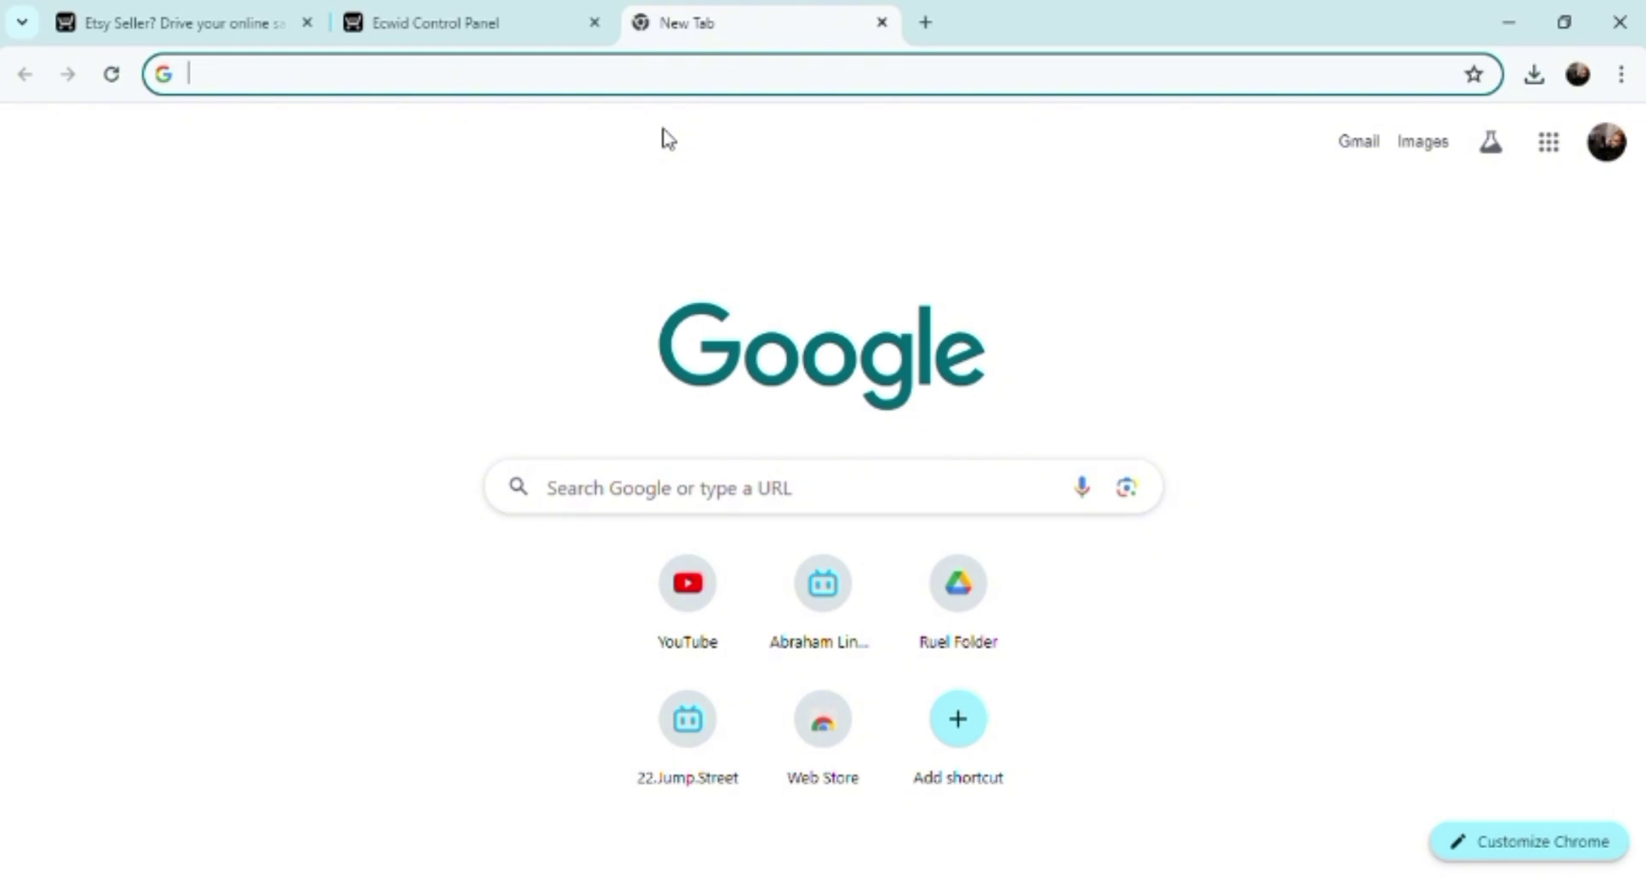
- Search Google for "kittl design" and open the Kittl Online Graphic Design website from the results
text(ki)
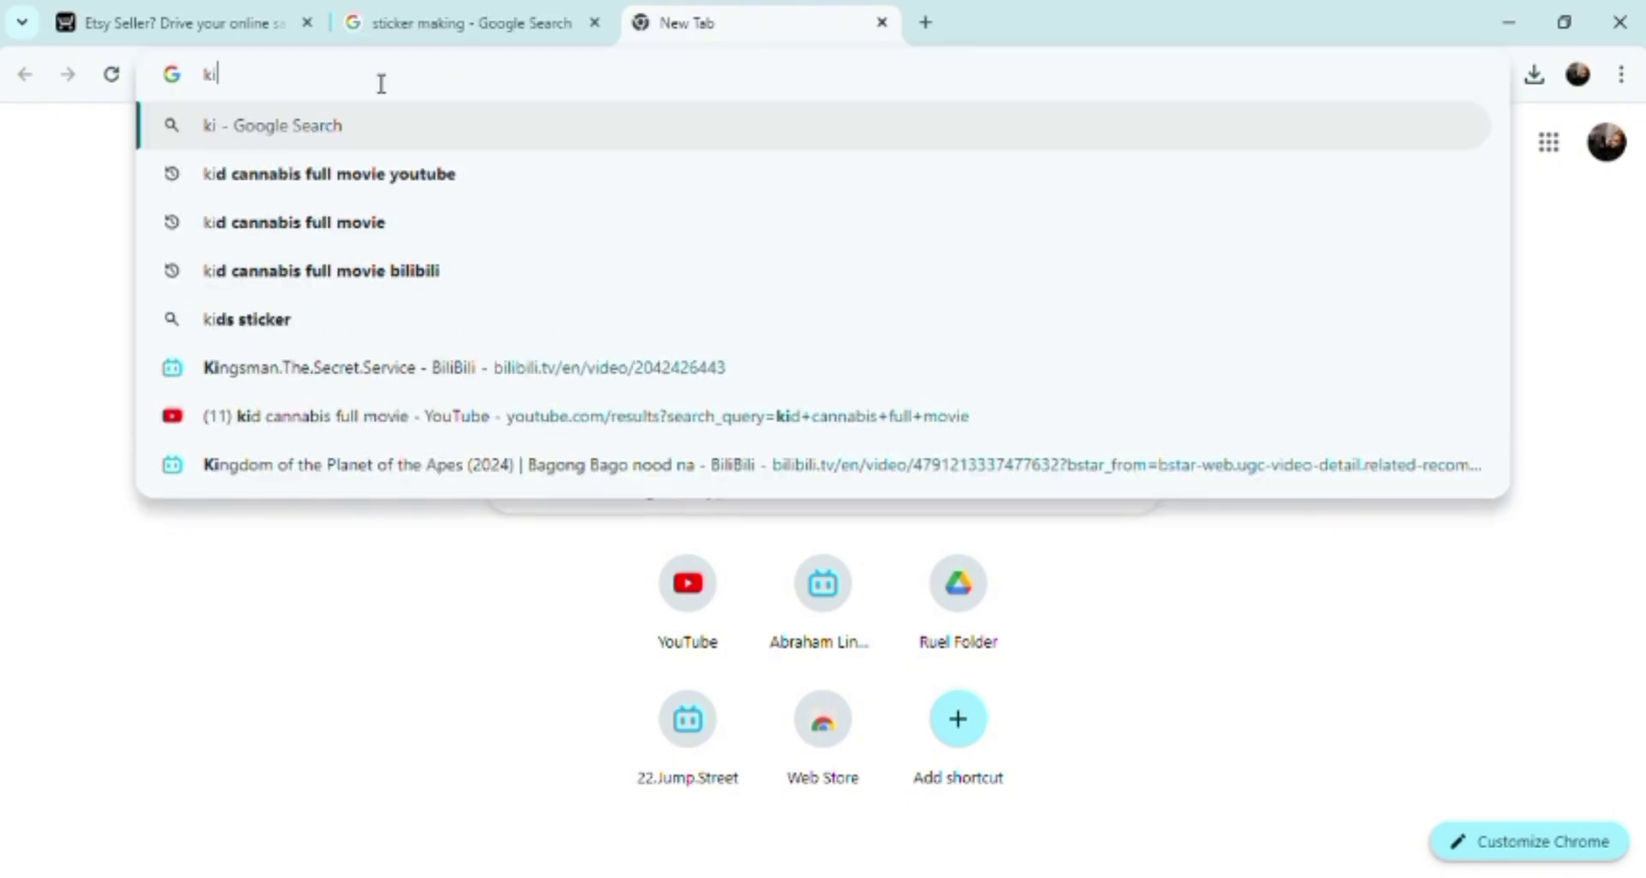
text(ttl)
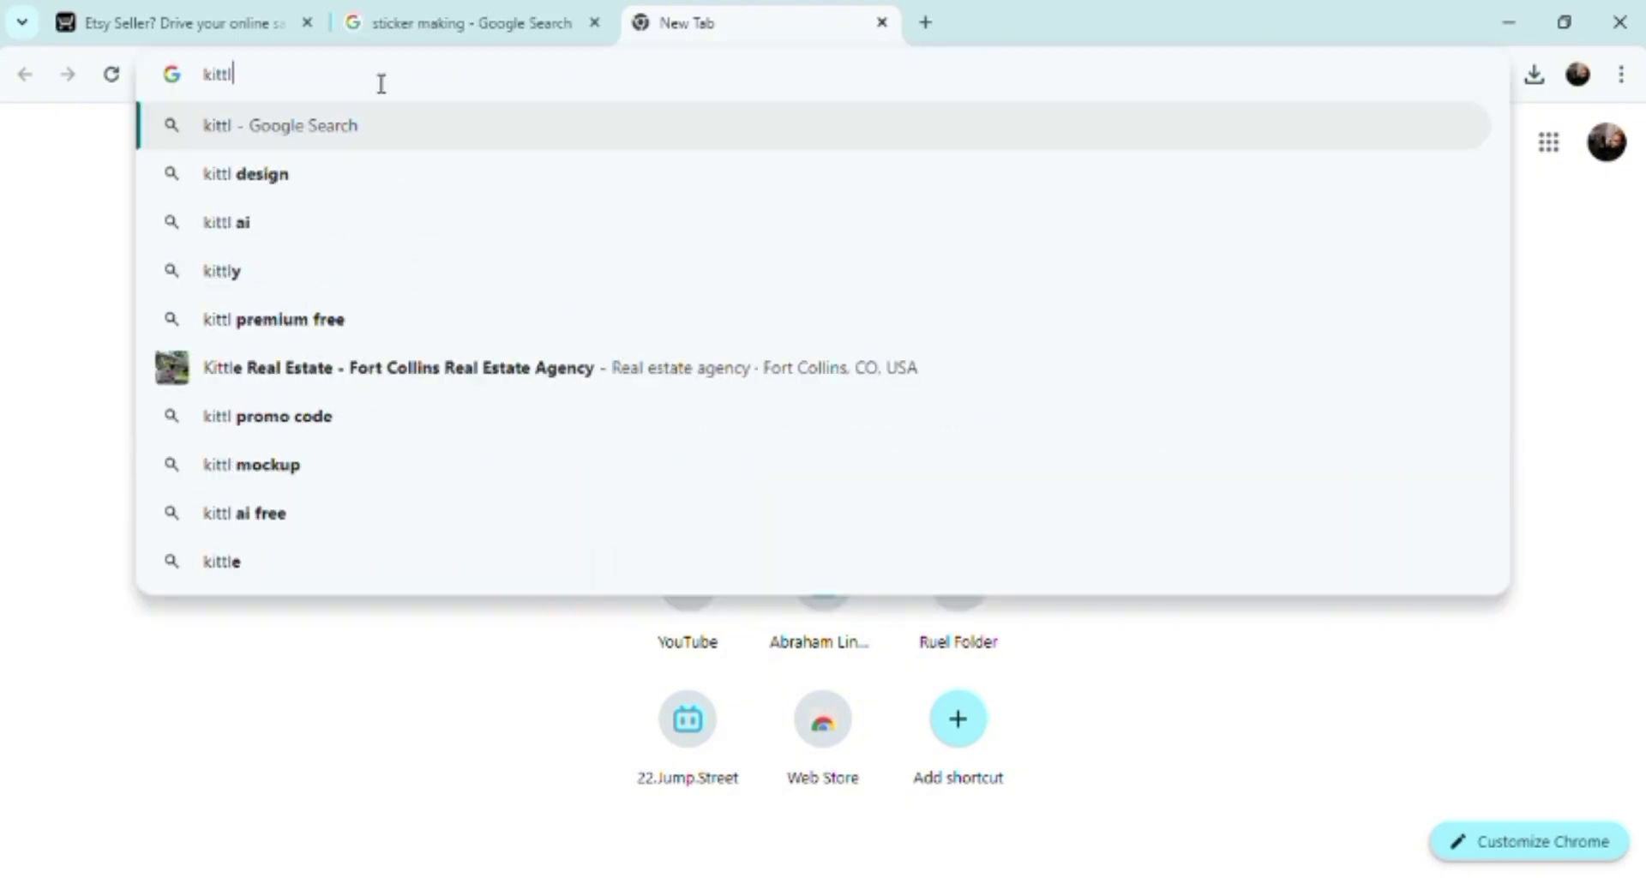
click(343, 184)
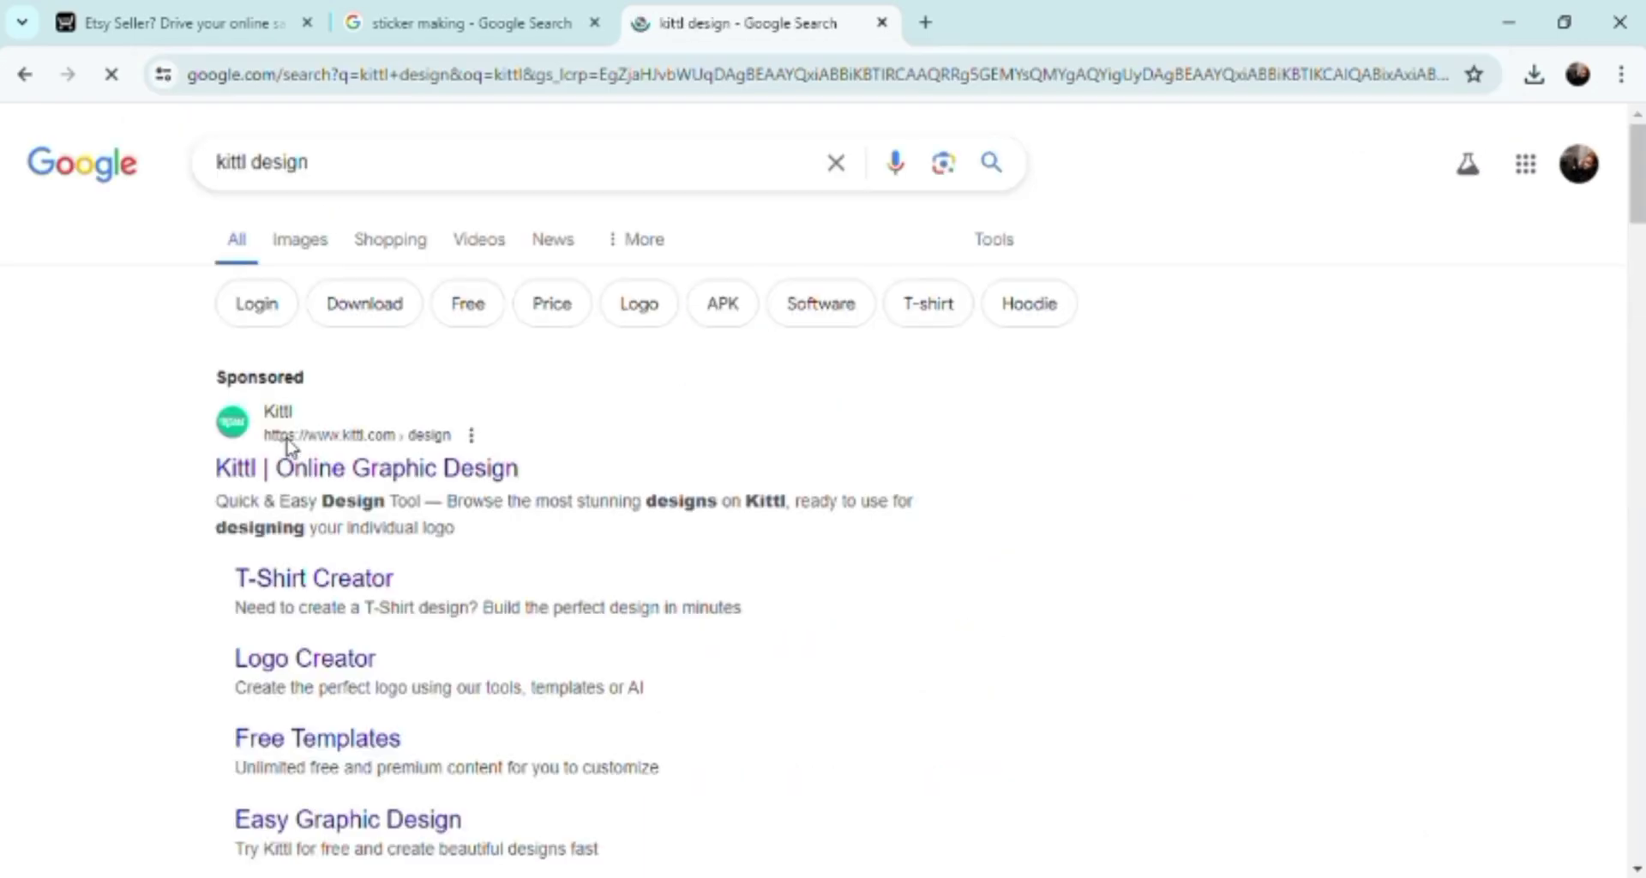
scroll(307, 480, down, 1)
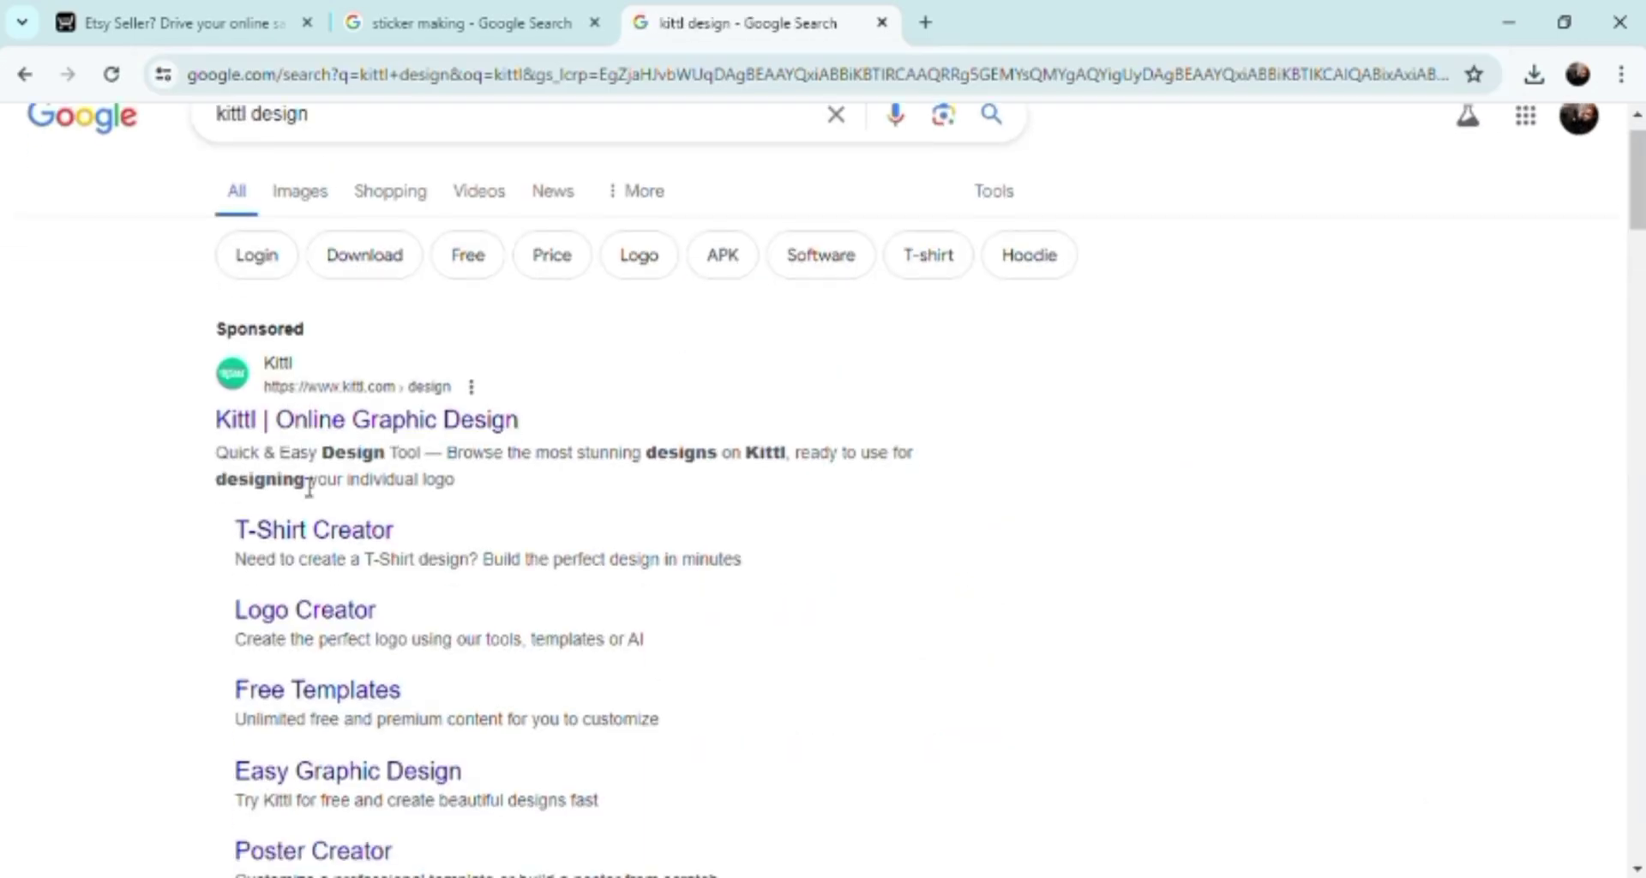
scroll(307, 487, up, 1)
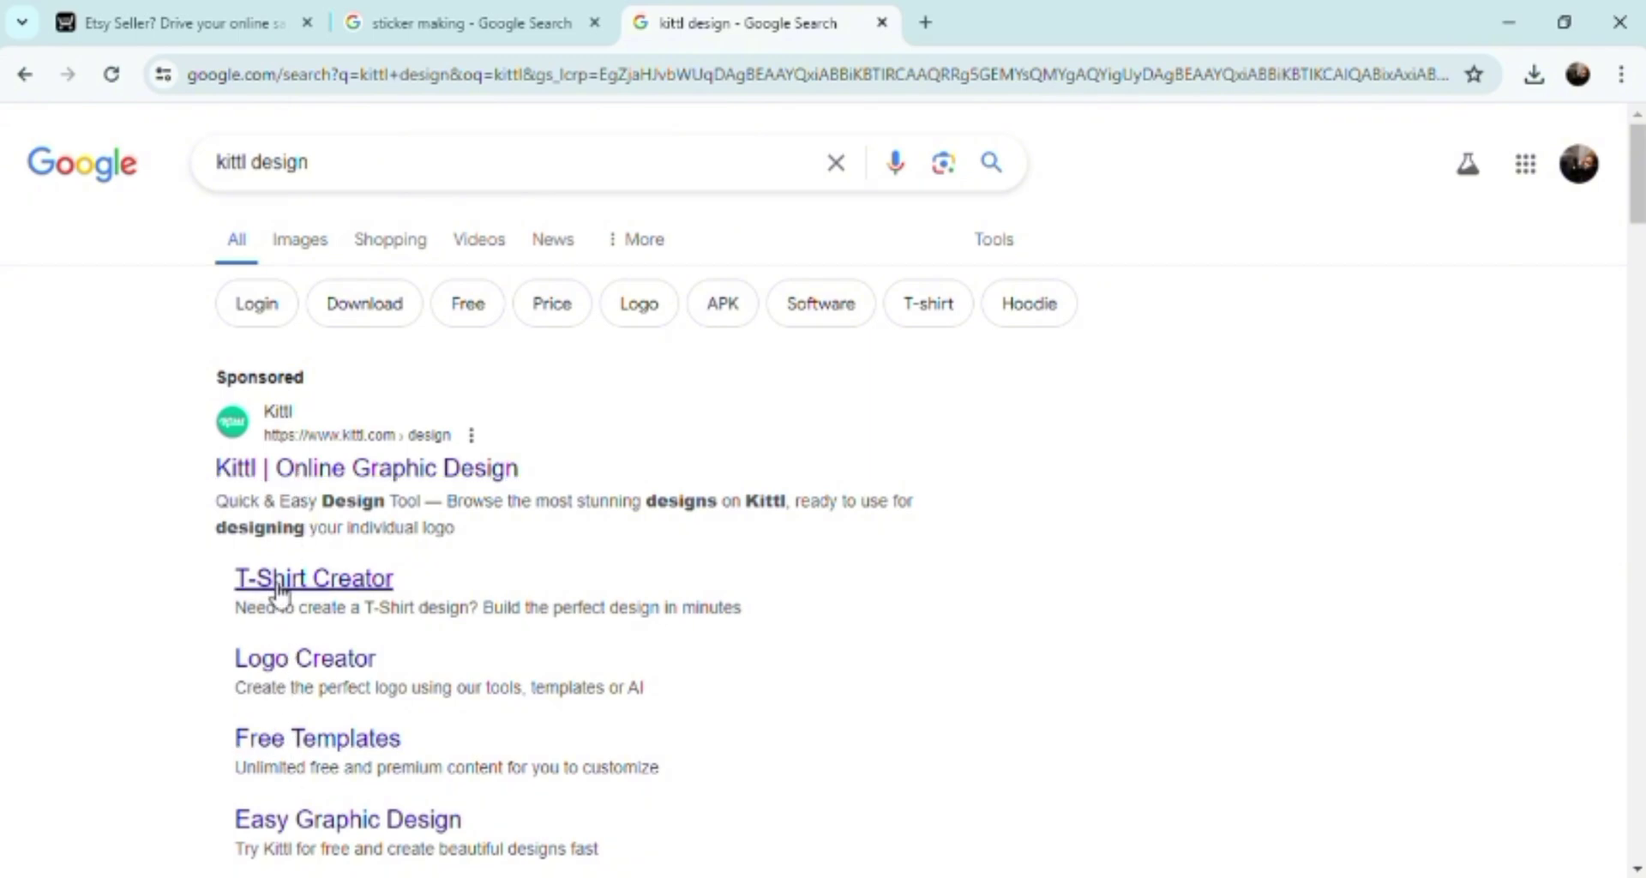
click(294, 474)
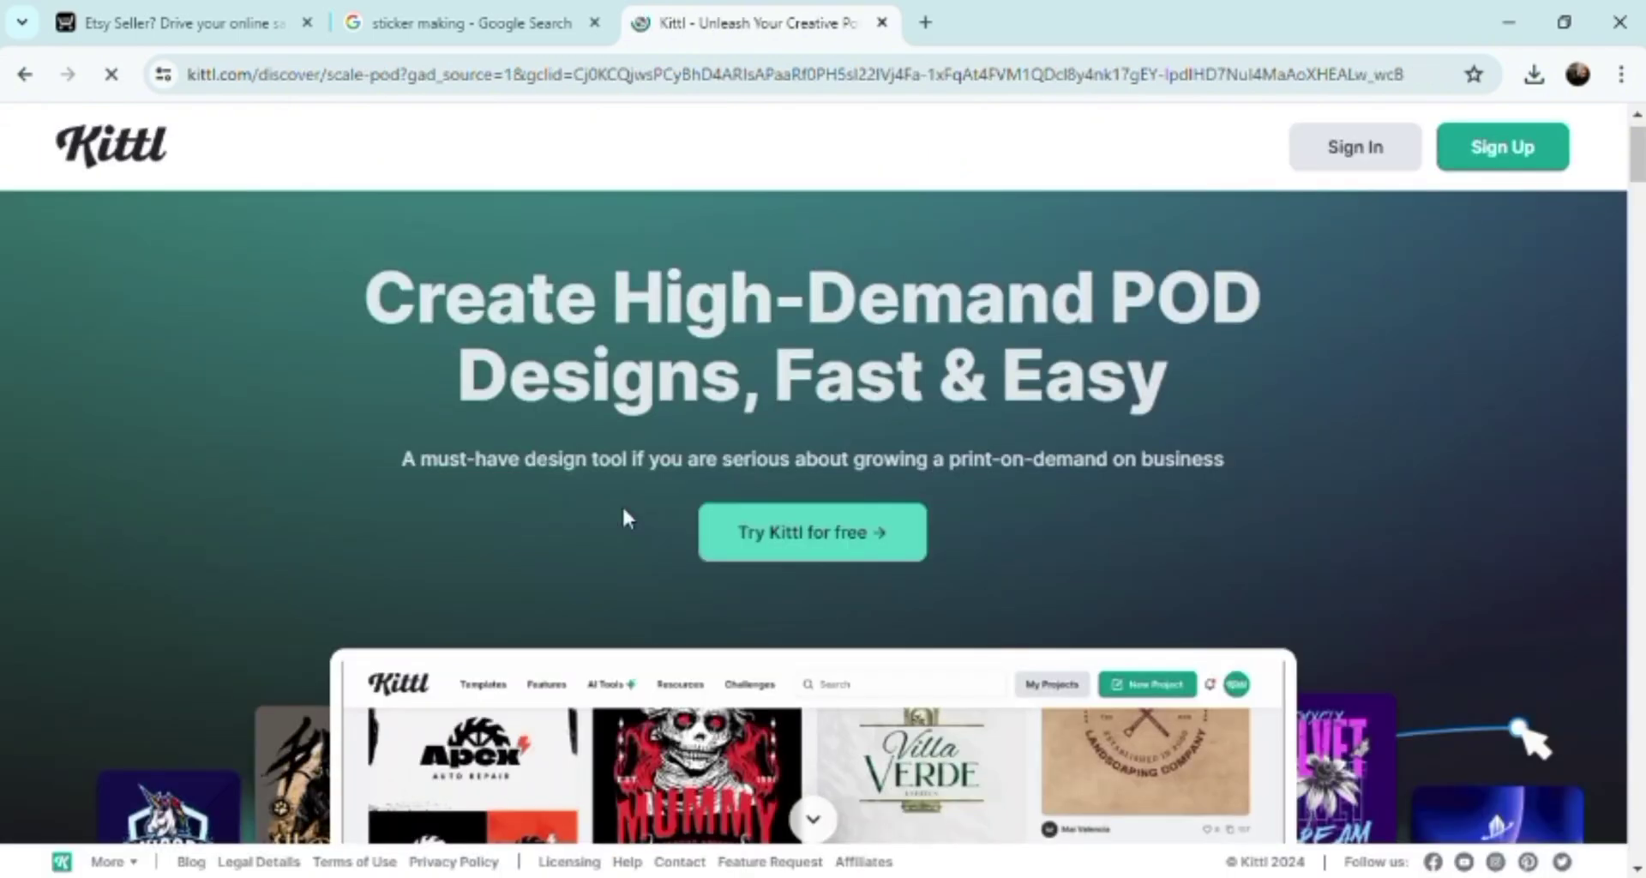
- Answer Kittl's onboarding questions with "Design for fun" and "I've created a few designs"
scroll(624, 514, down, 3)
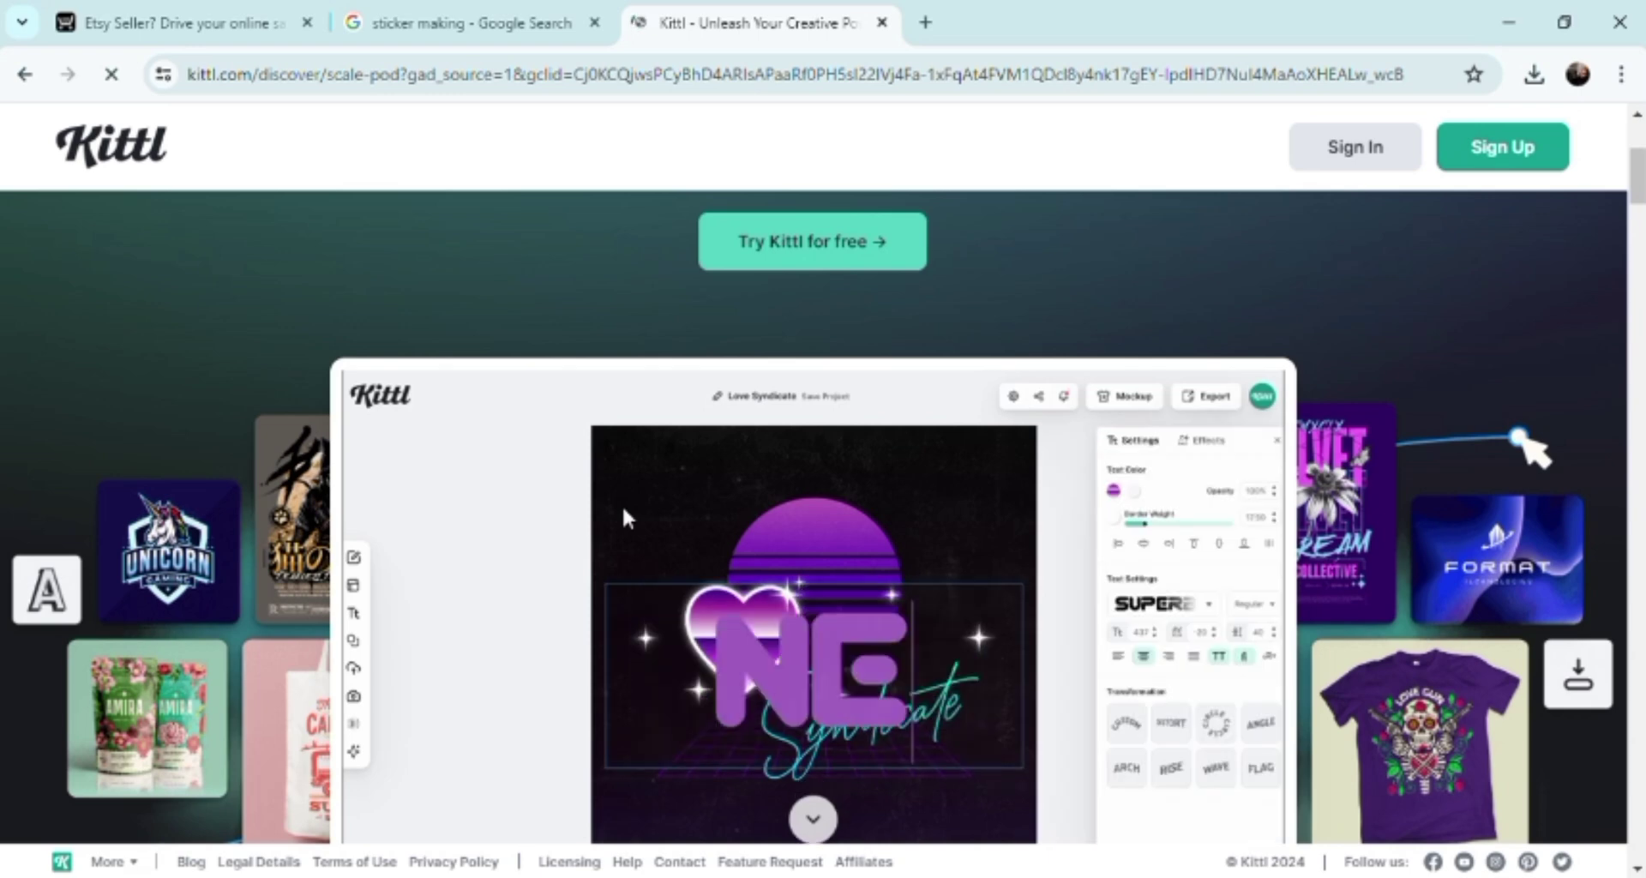
scroll(625, 516, down, 2)
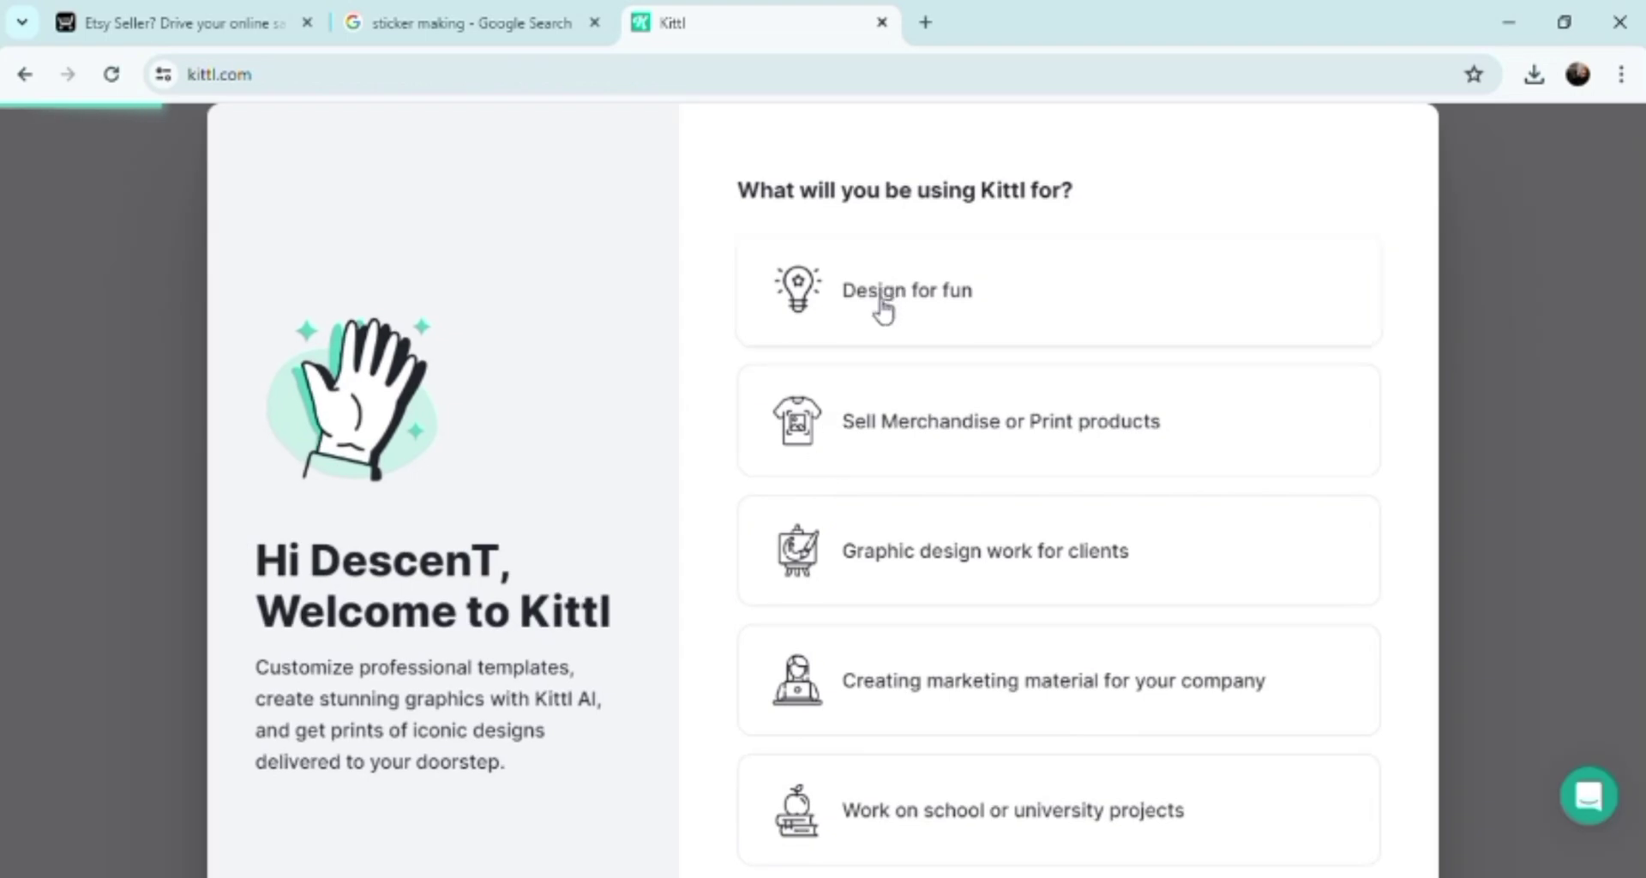
click(873, 338)
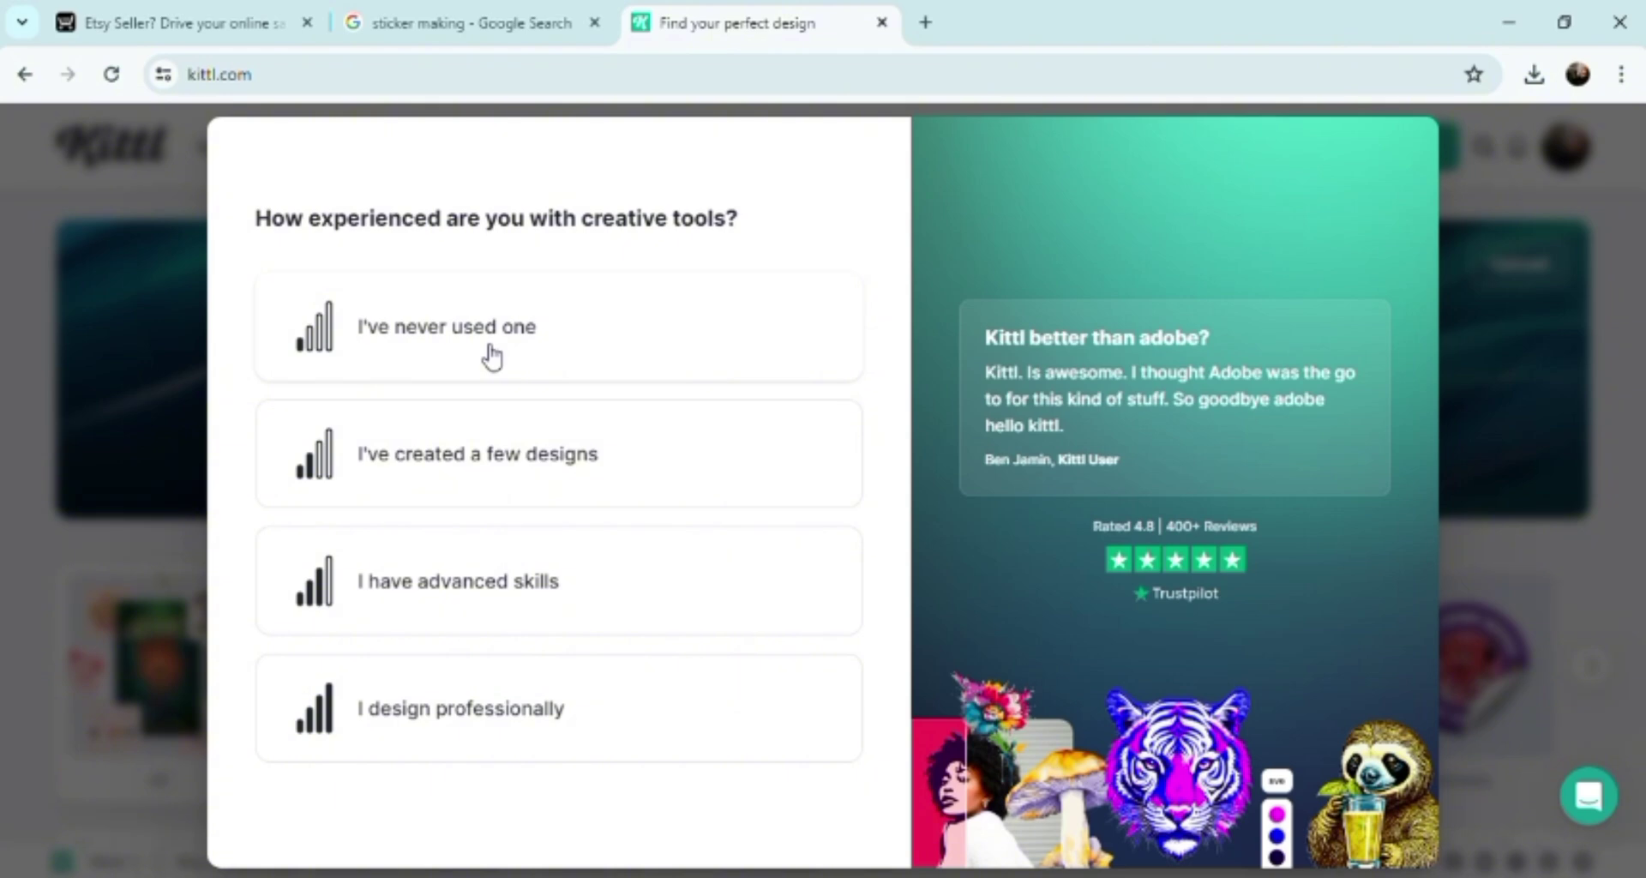
click(442, 495)
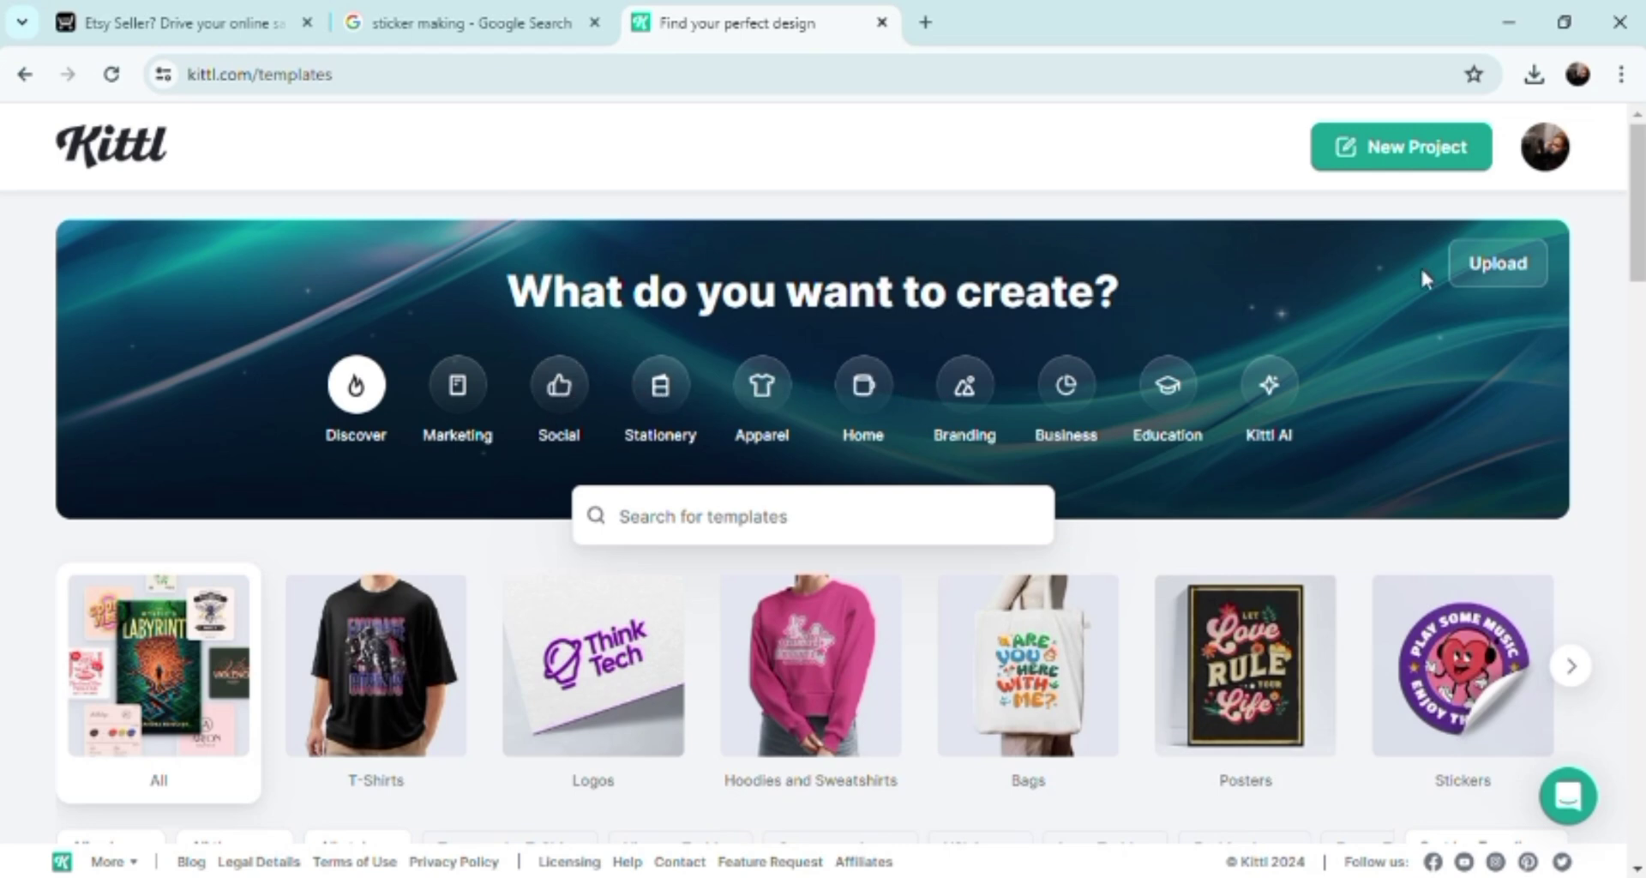
- Create a new project with the Standard 1200 × 1200 px artboard and add the first popular Y2K template to it
click(1496, 277)
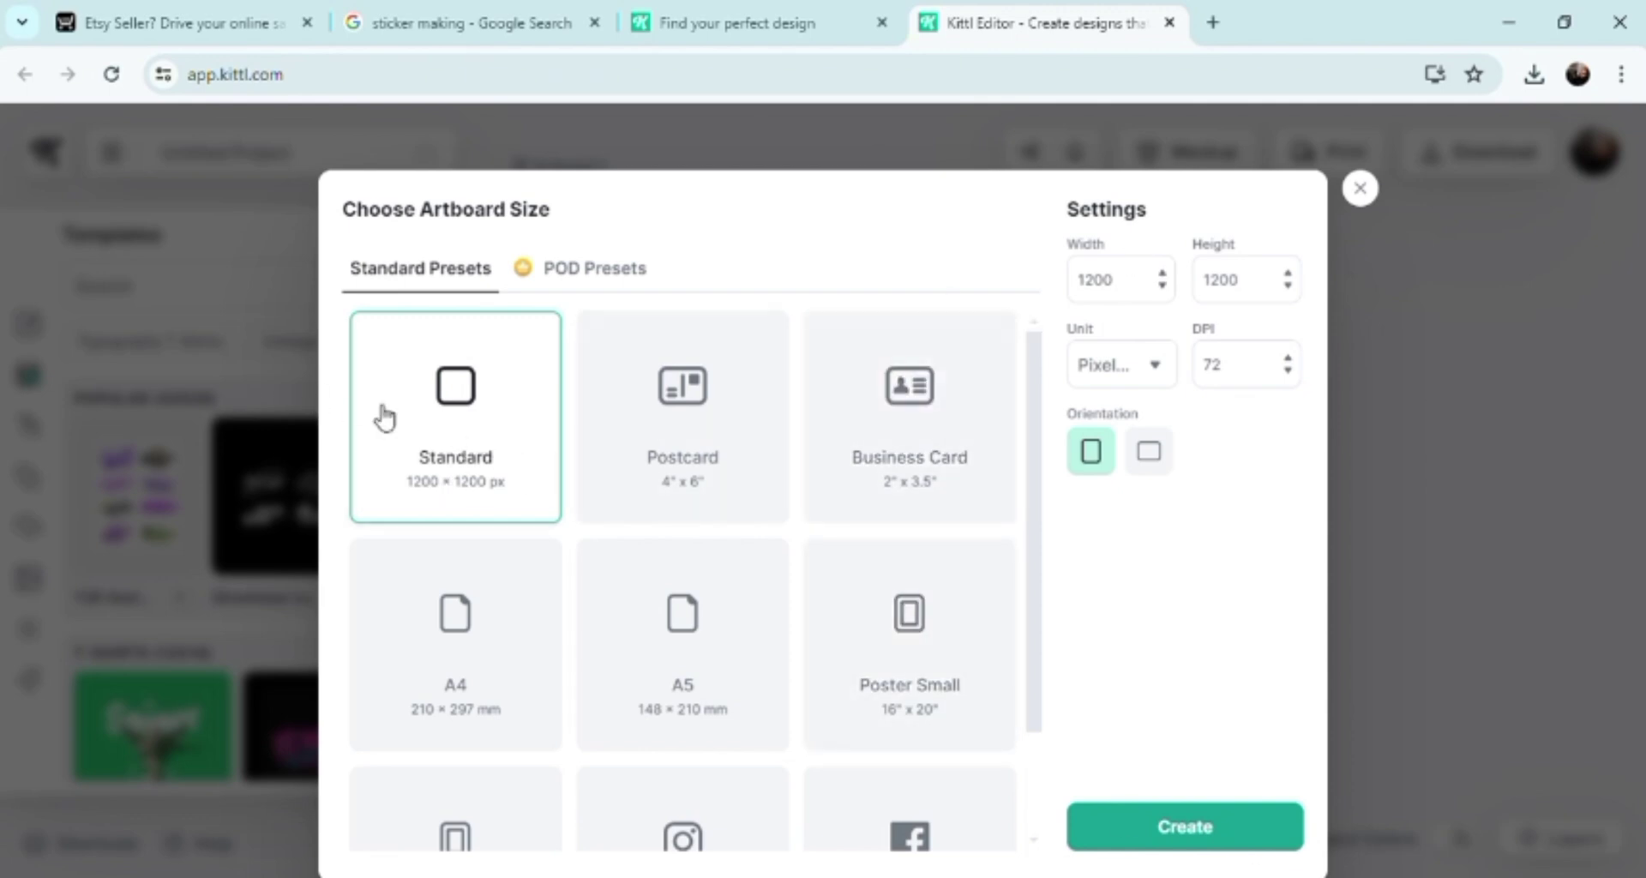
click(1114, 842)
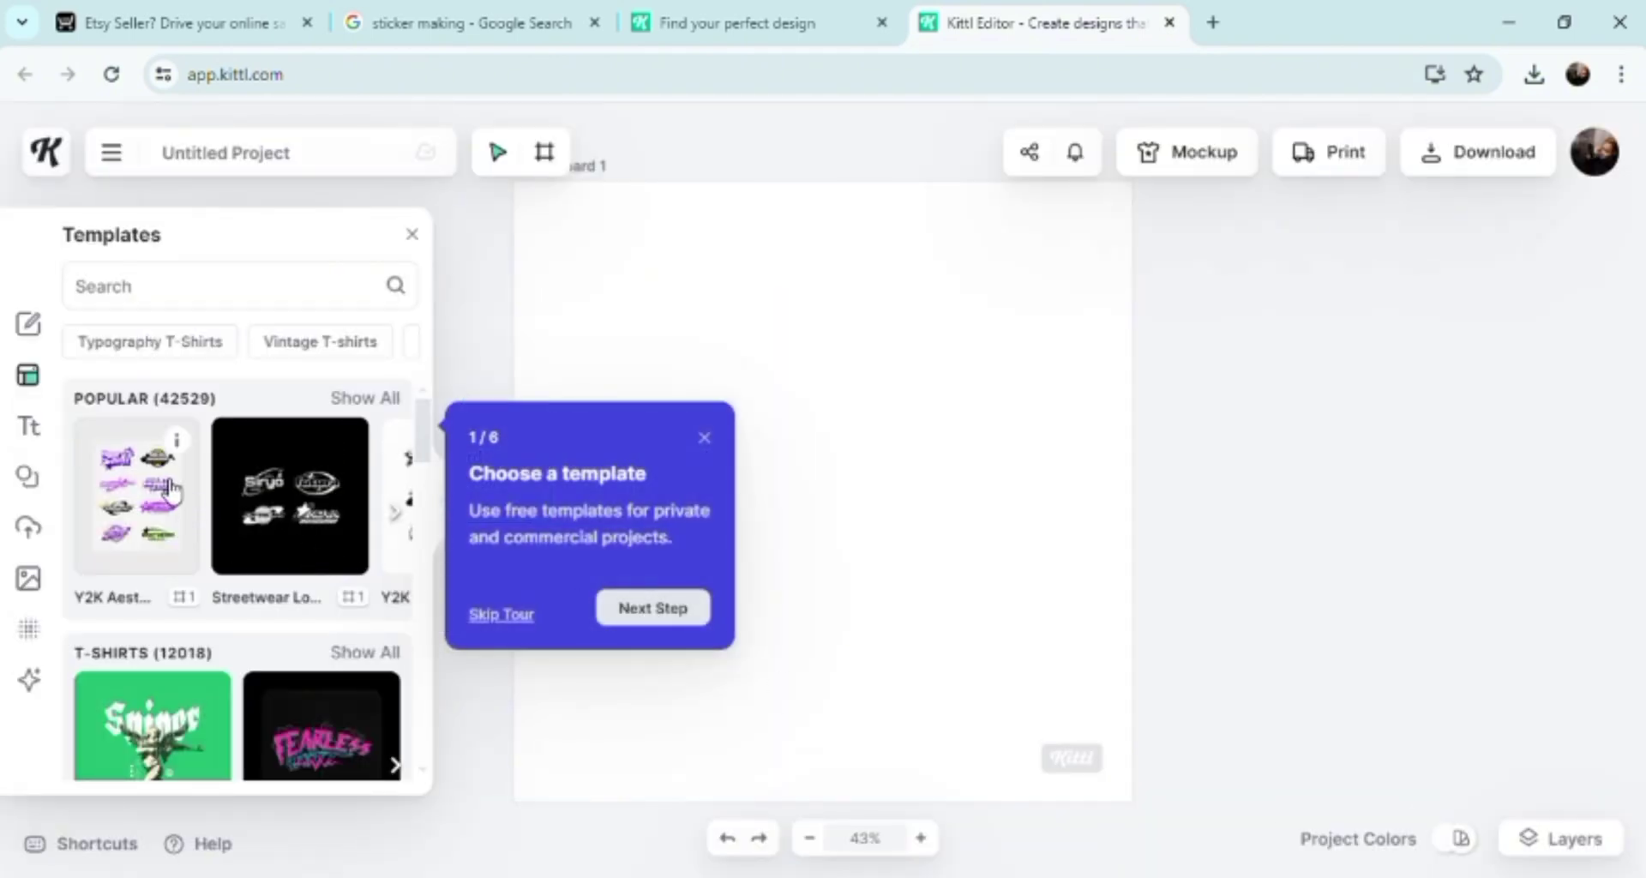
click(161, 482)
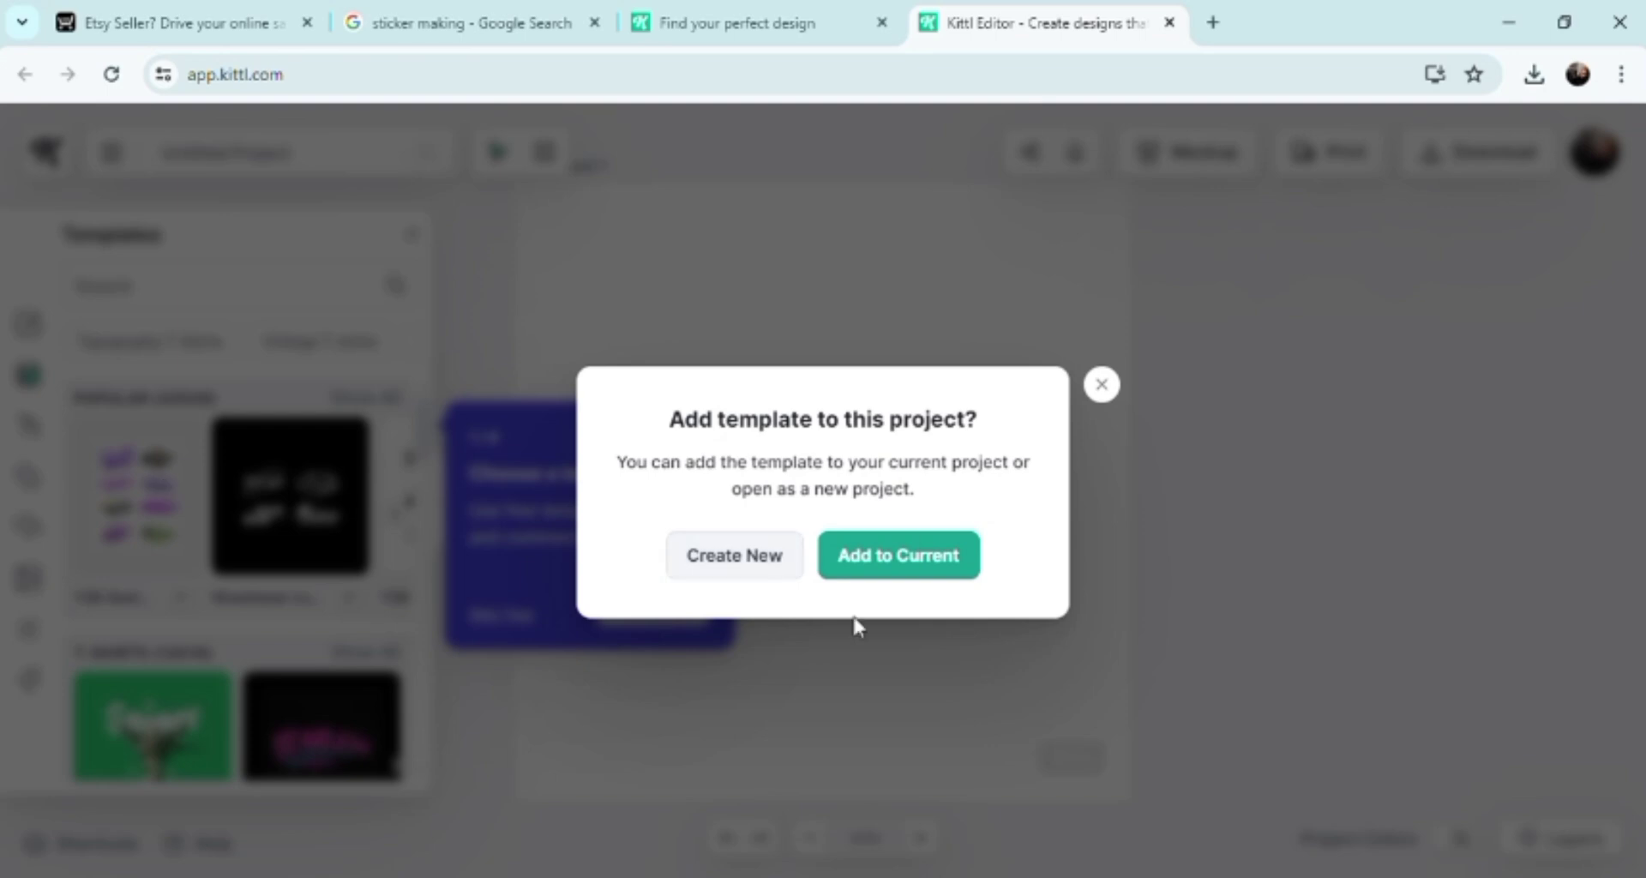
click(907, 565)
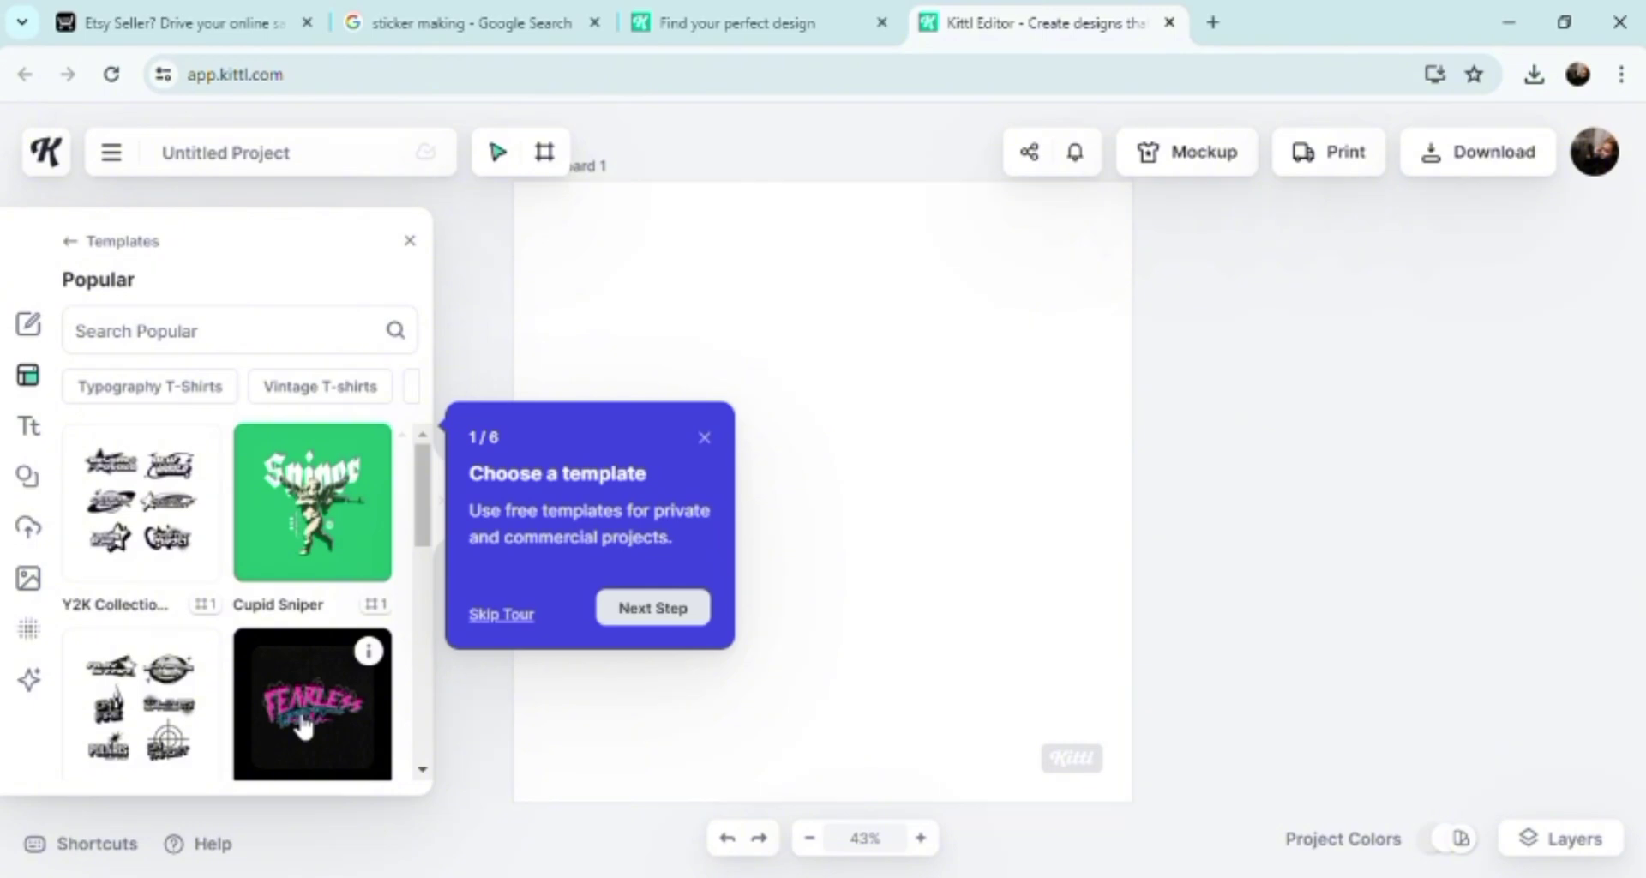
- Add the Fearless Spirit template to the current project and dismiss the introductory tour
click(301, 726)
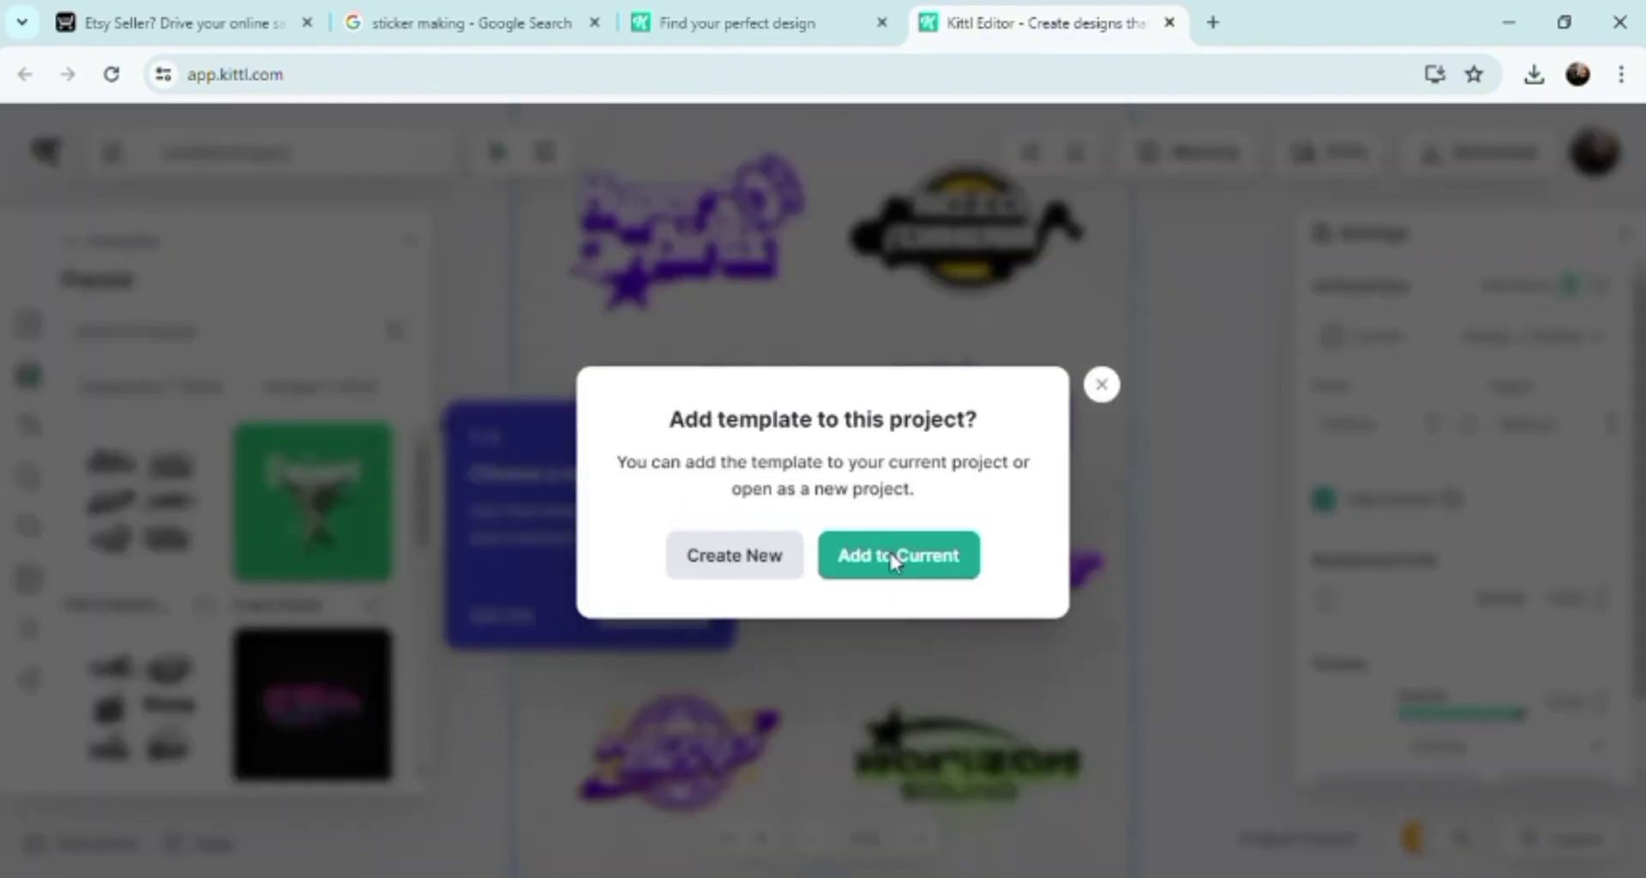
click(898, 557)
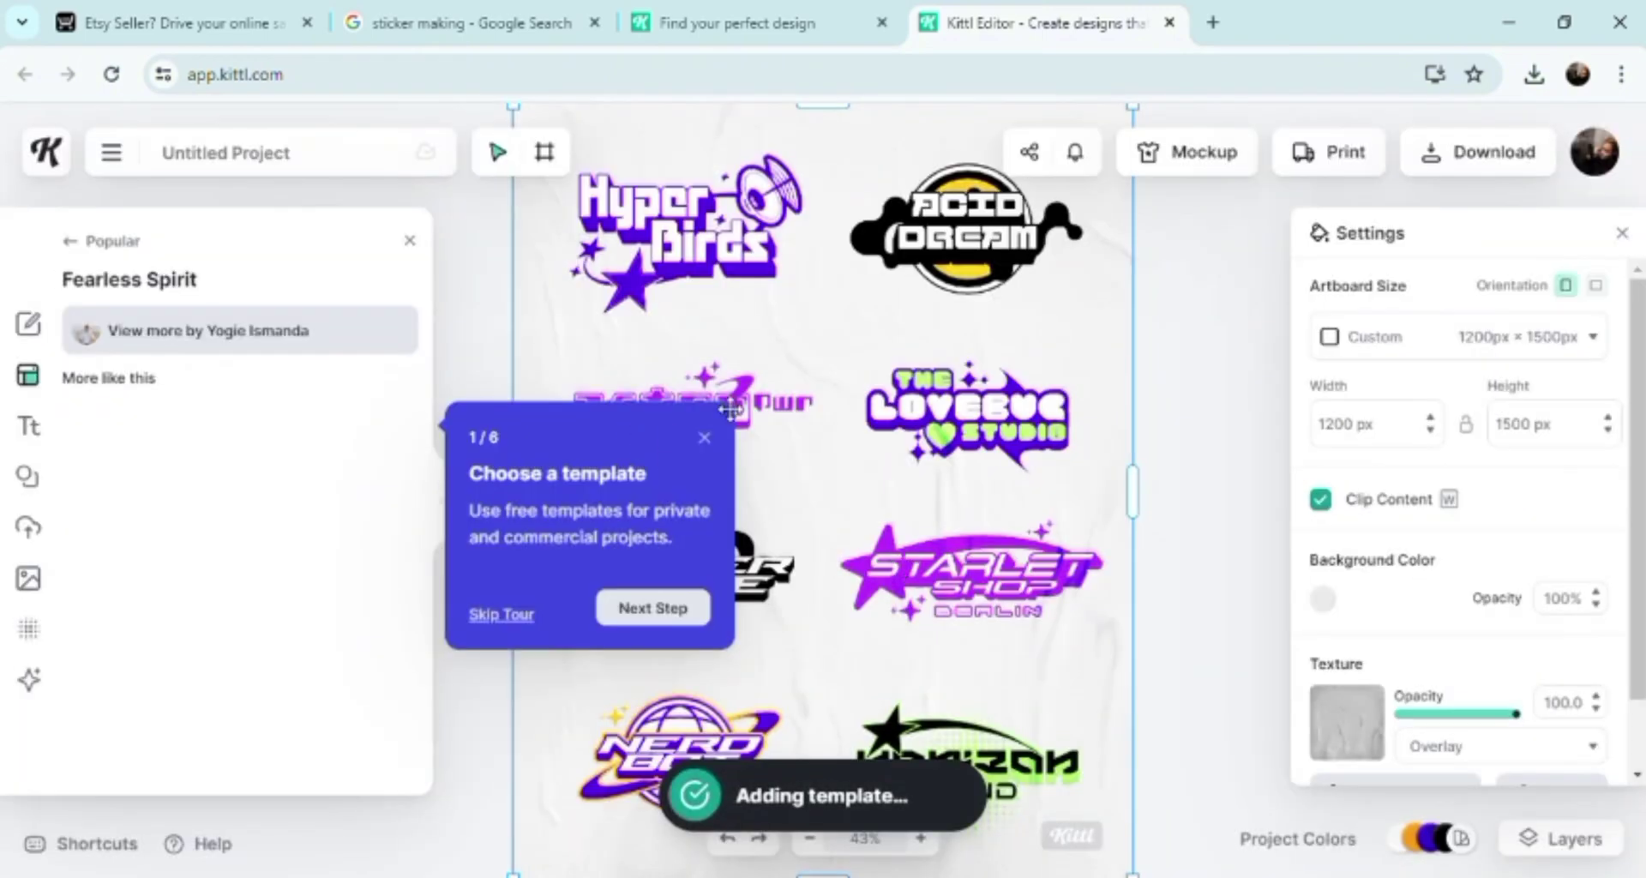
click(706, 439)
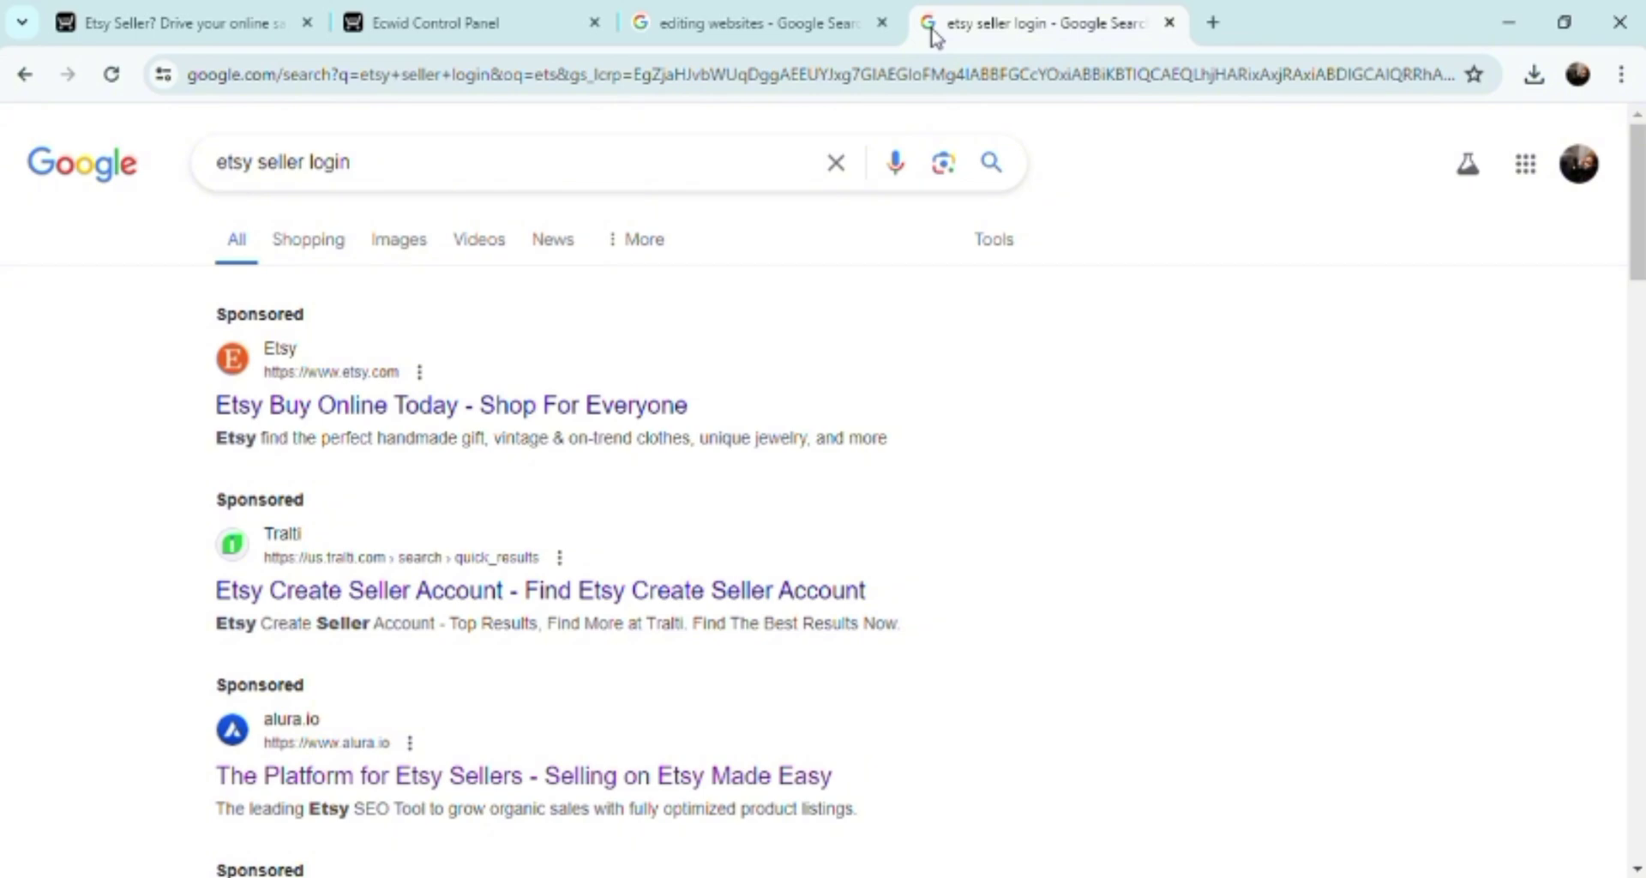
- Open the Ecwid Etsy-alternative site from the "etsy seller login" search results and log in to its control panel
scroll(934, 36, down, 6)
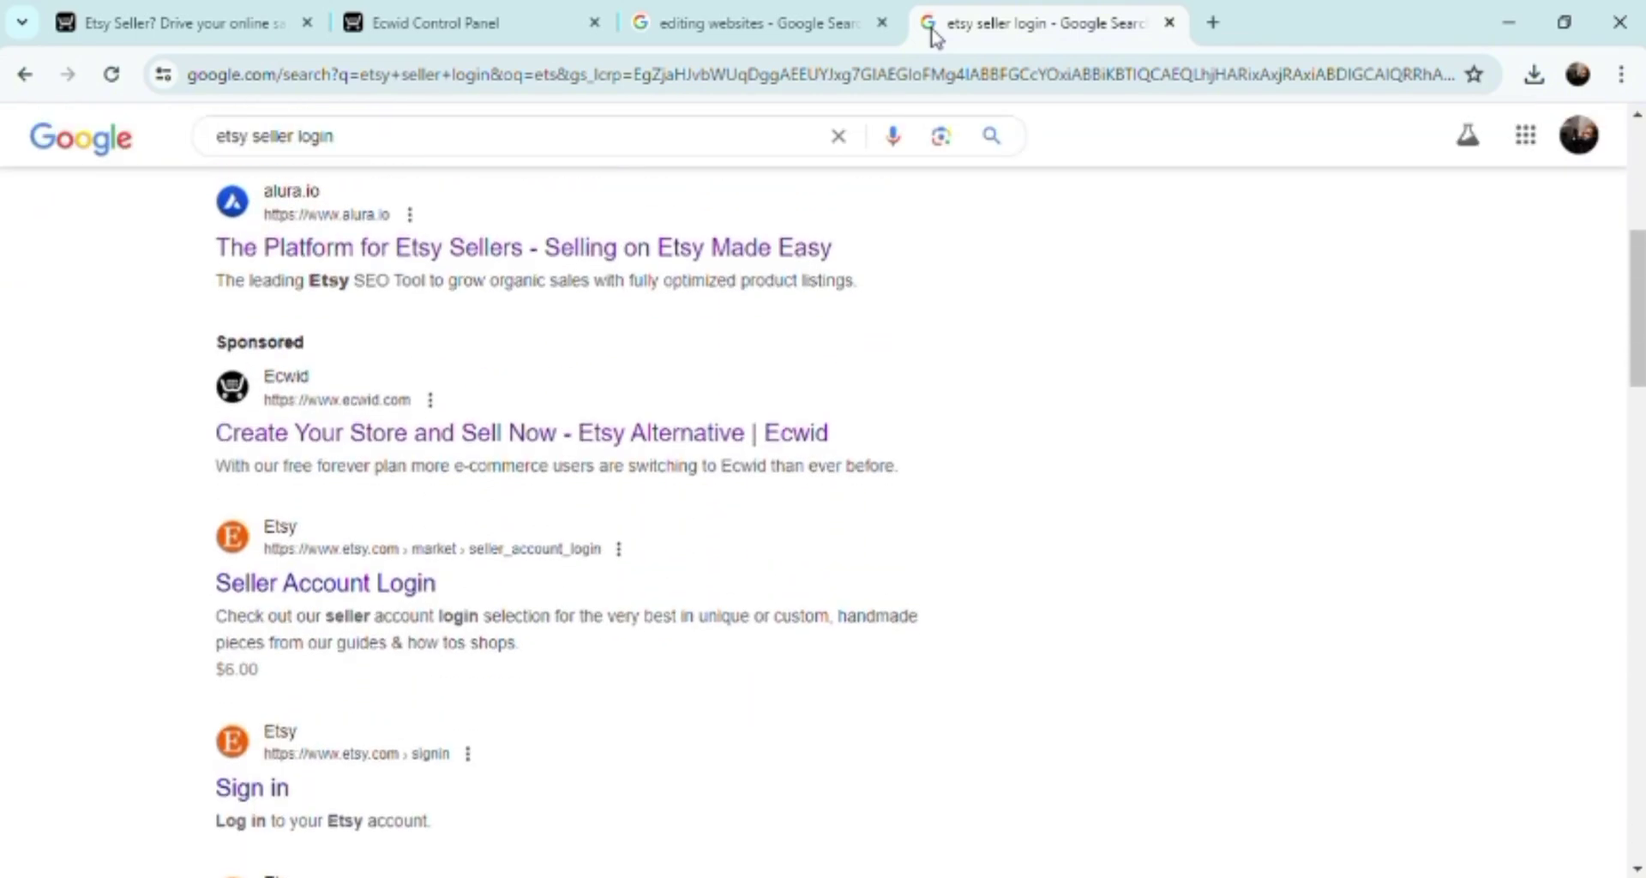
scroll(934, 36, down, 1)
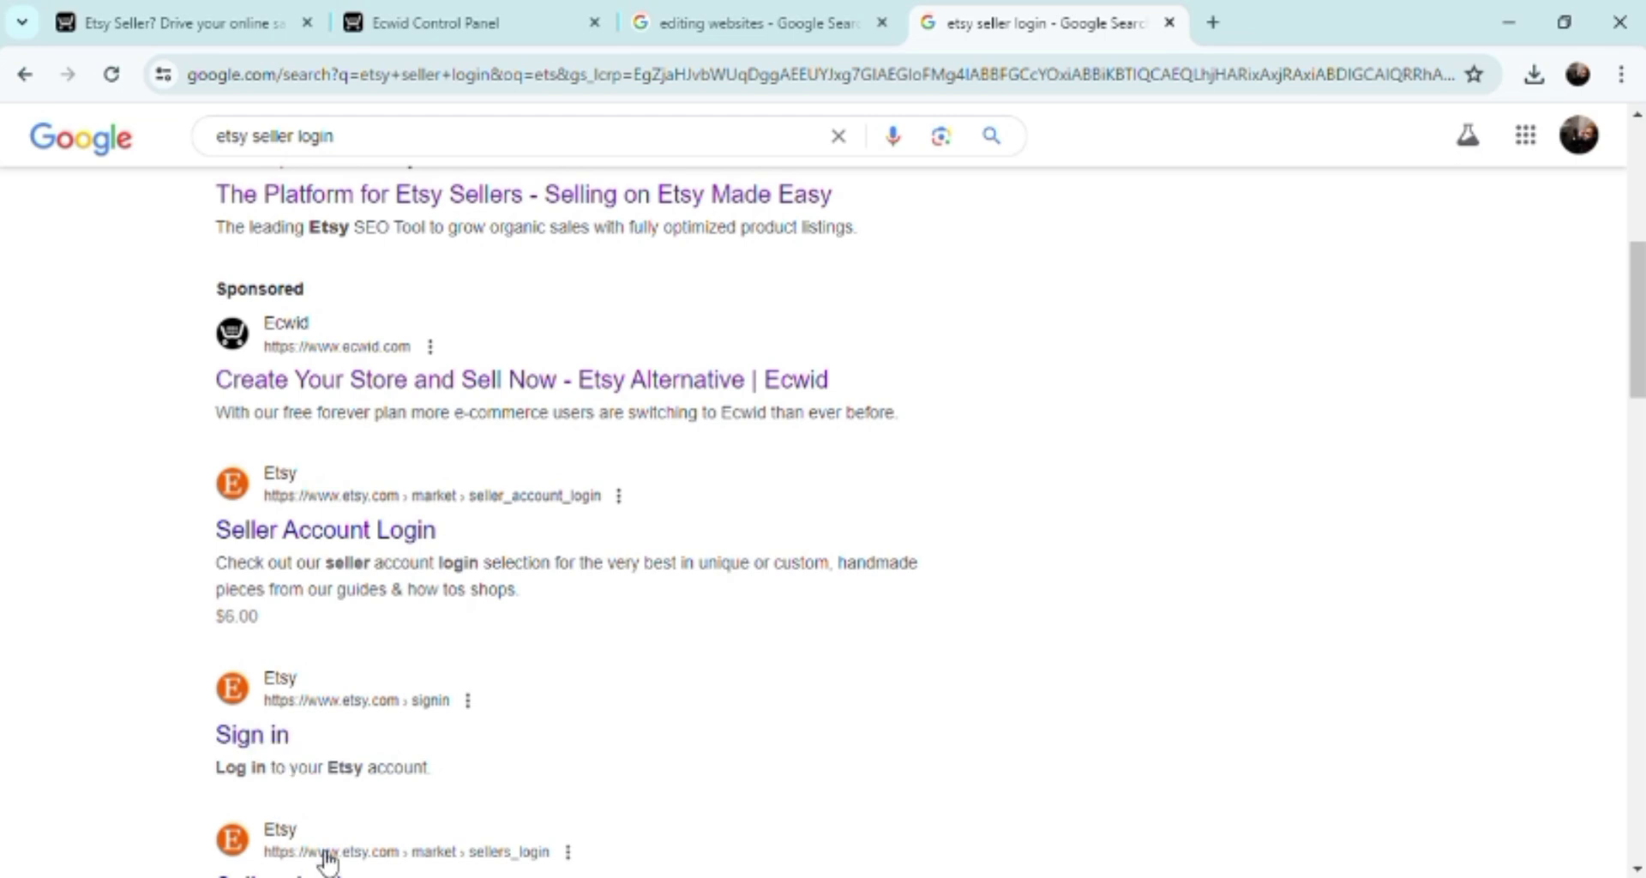
click(415, 387)
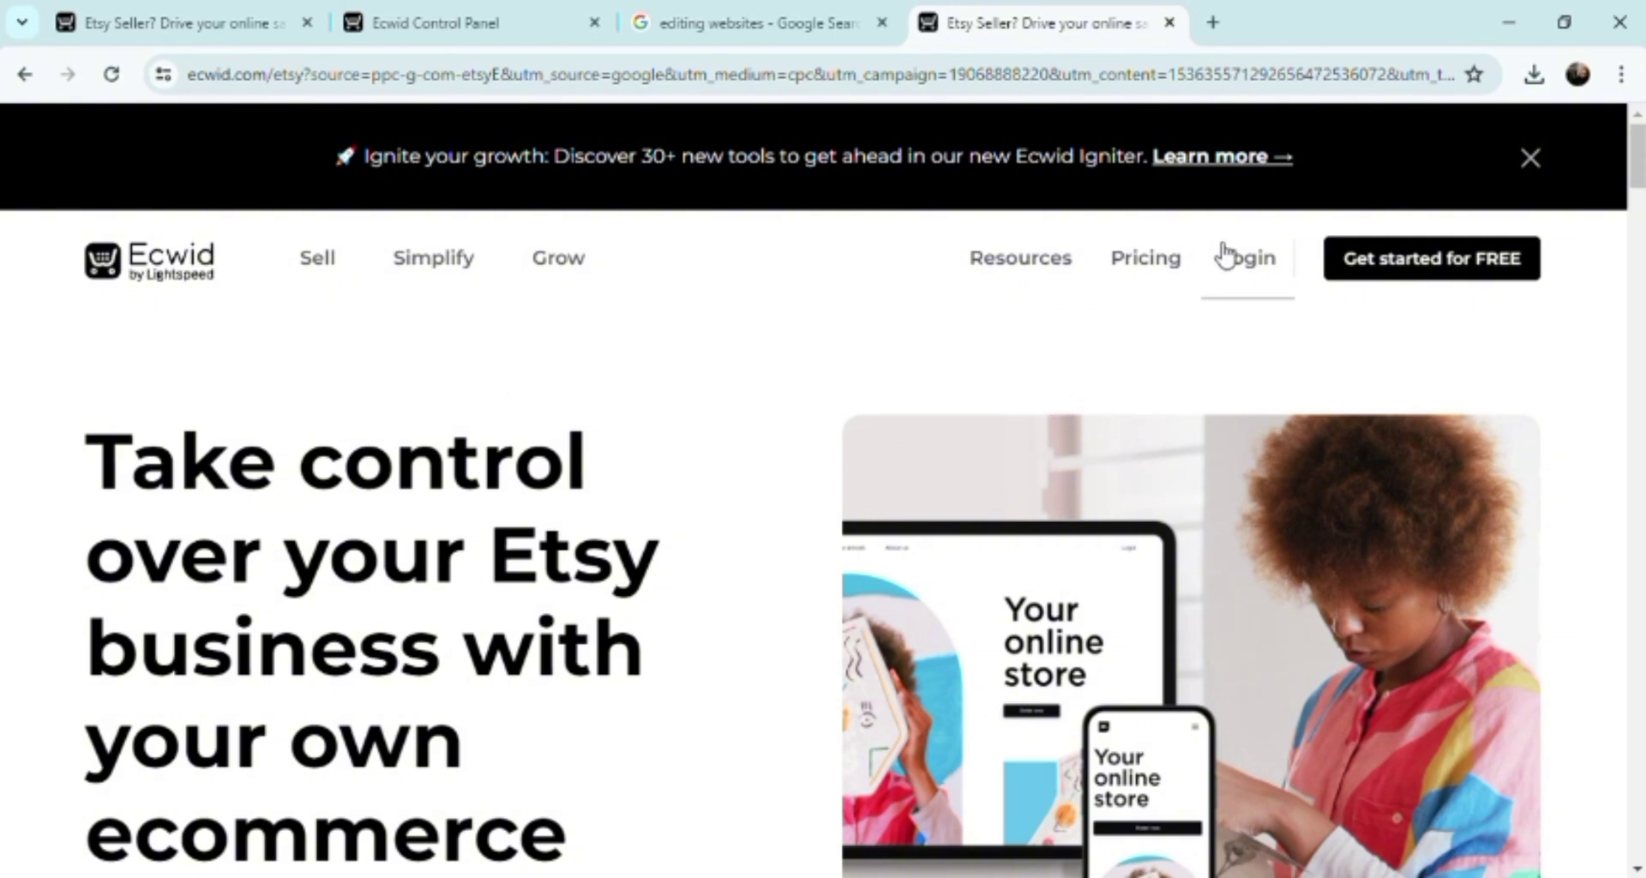
click(1258, 288)
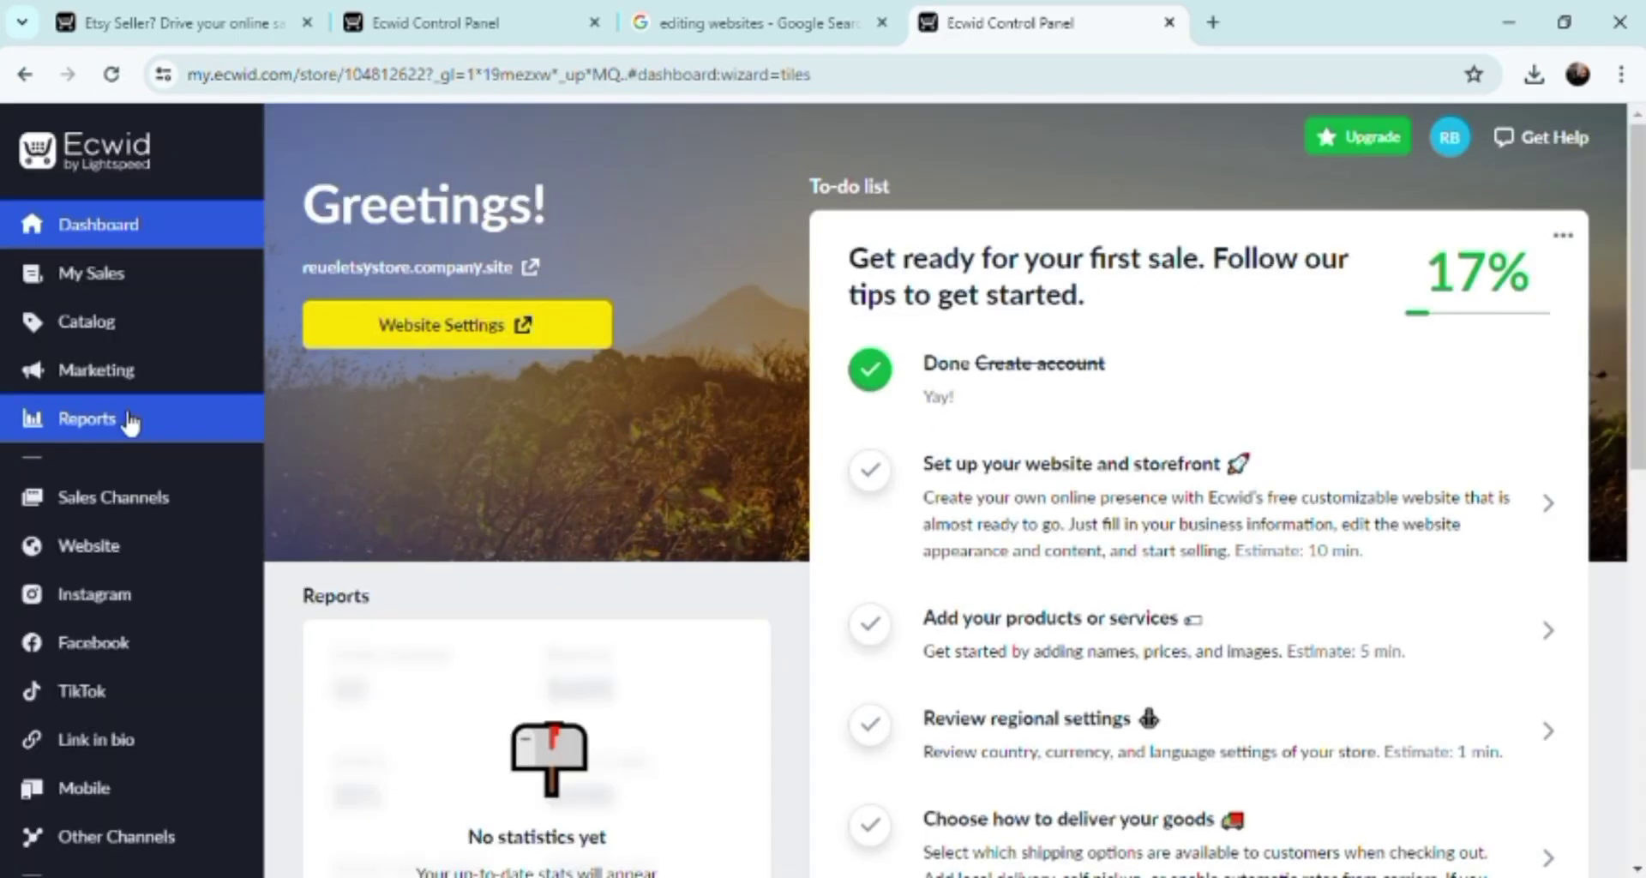
- Open the store catalog's product list and review the sample products and the Bike Crank's additional product actions
mouse_move(151, 393)
mouse_move(176, 347)
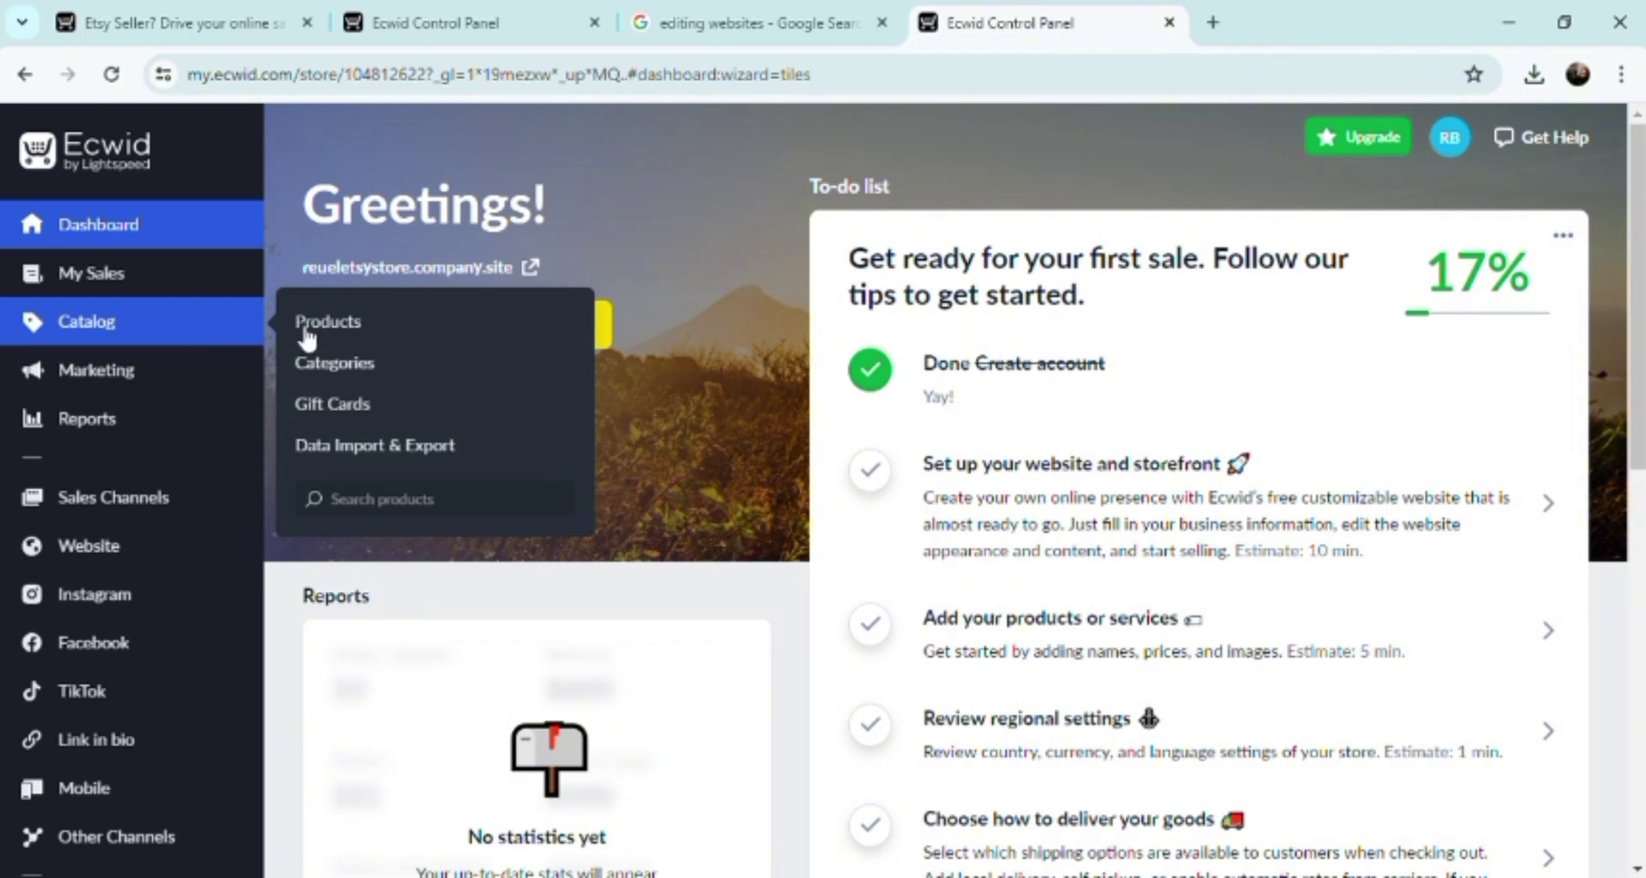
click(339, 333)
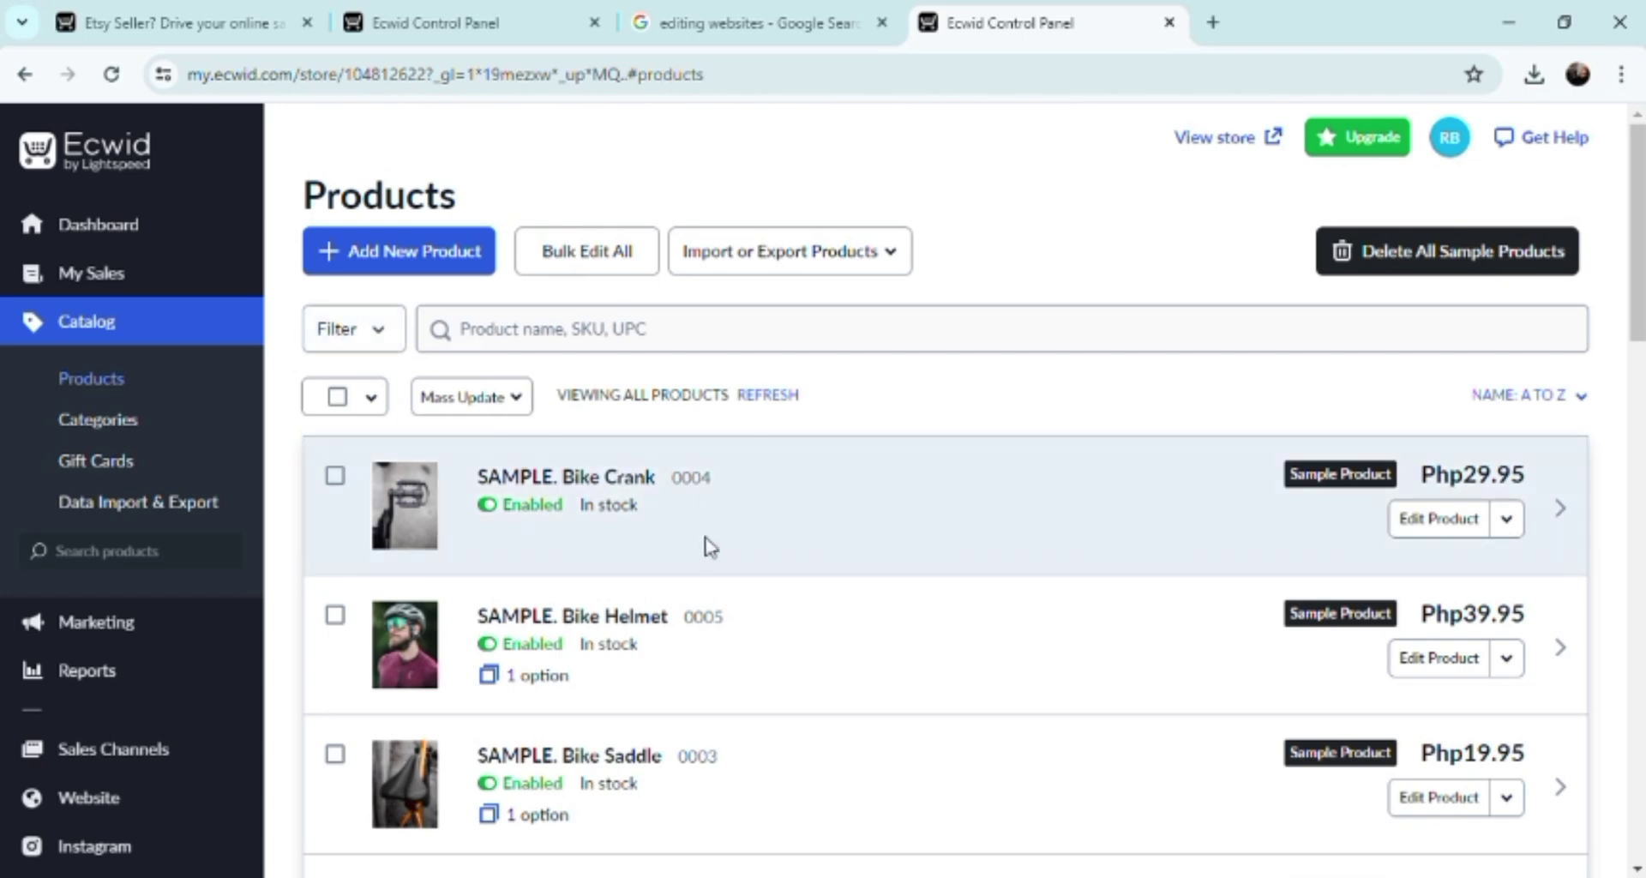
scroll(714, 546, down, 7)
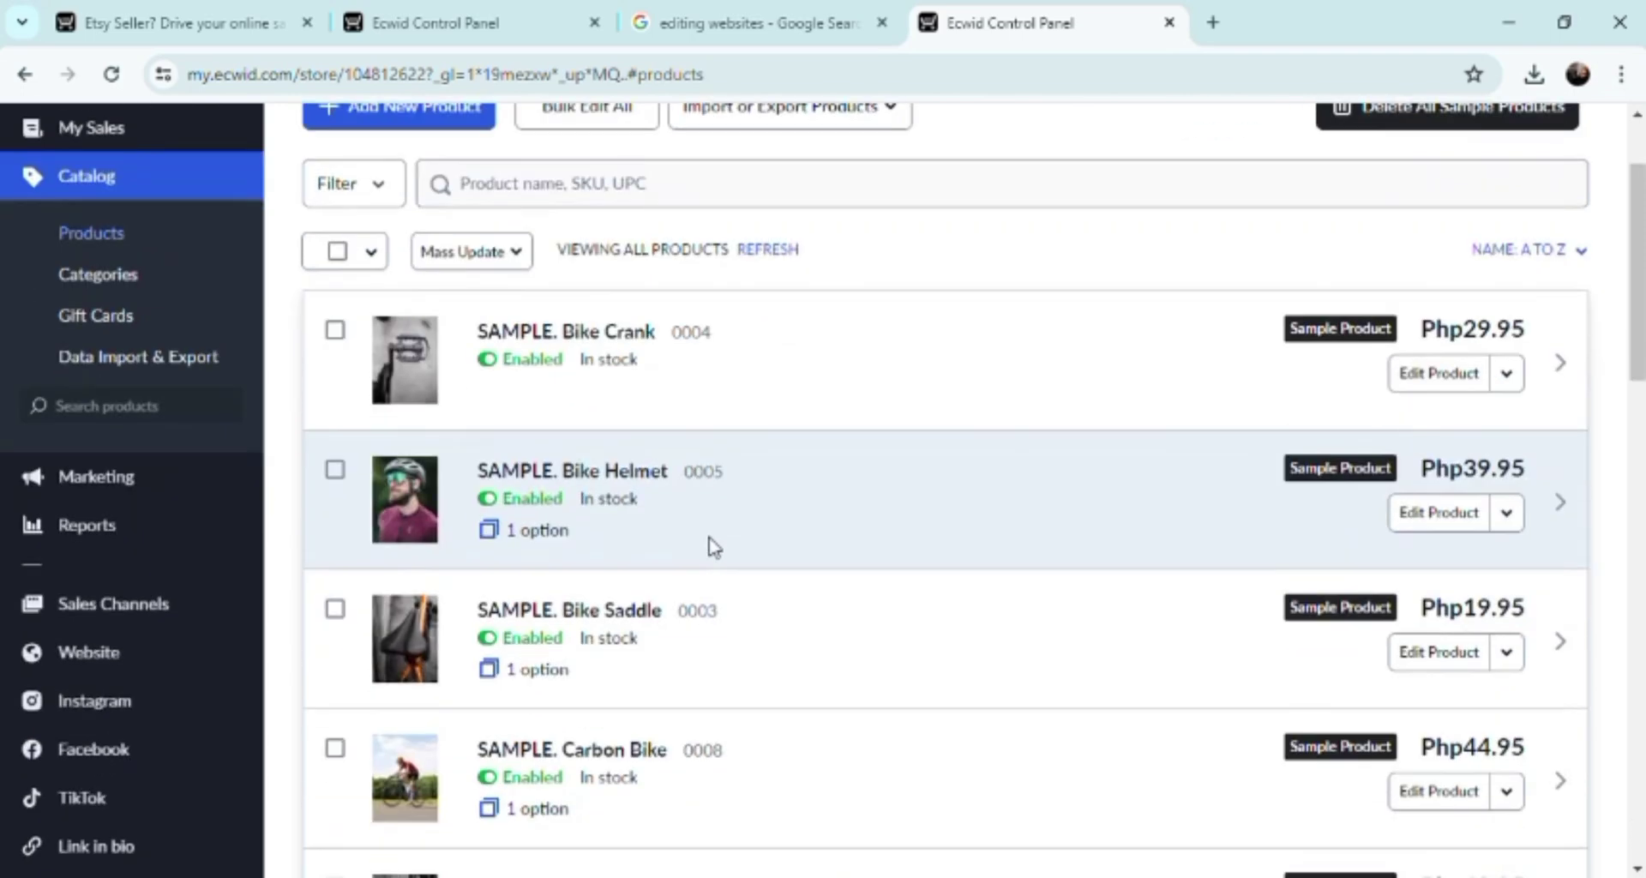
scroll(714, 546, down, 6)
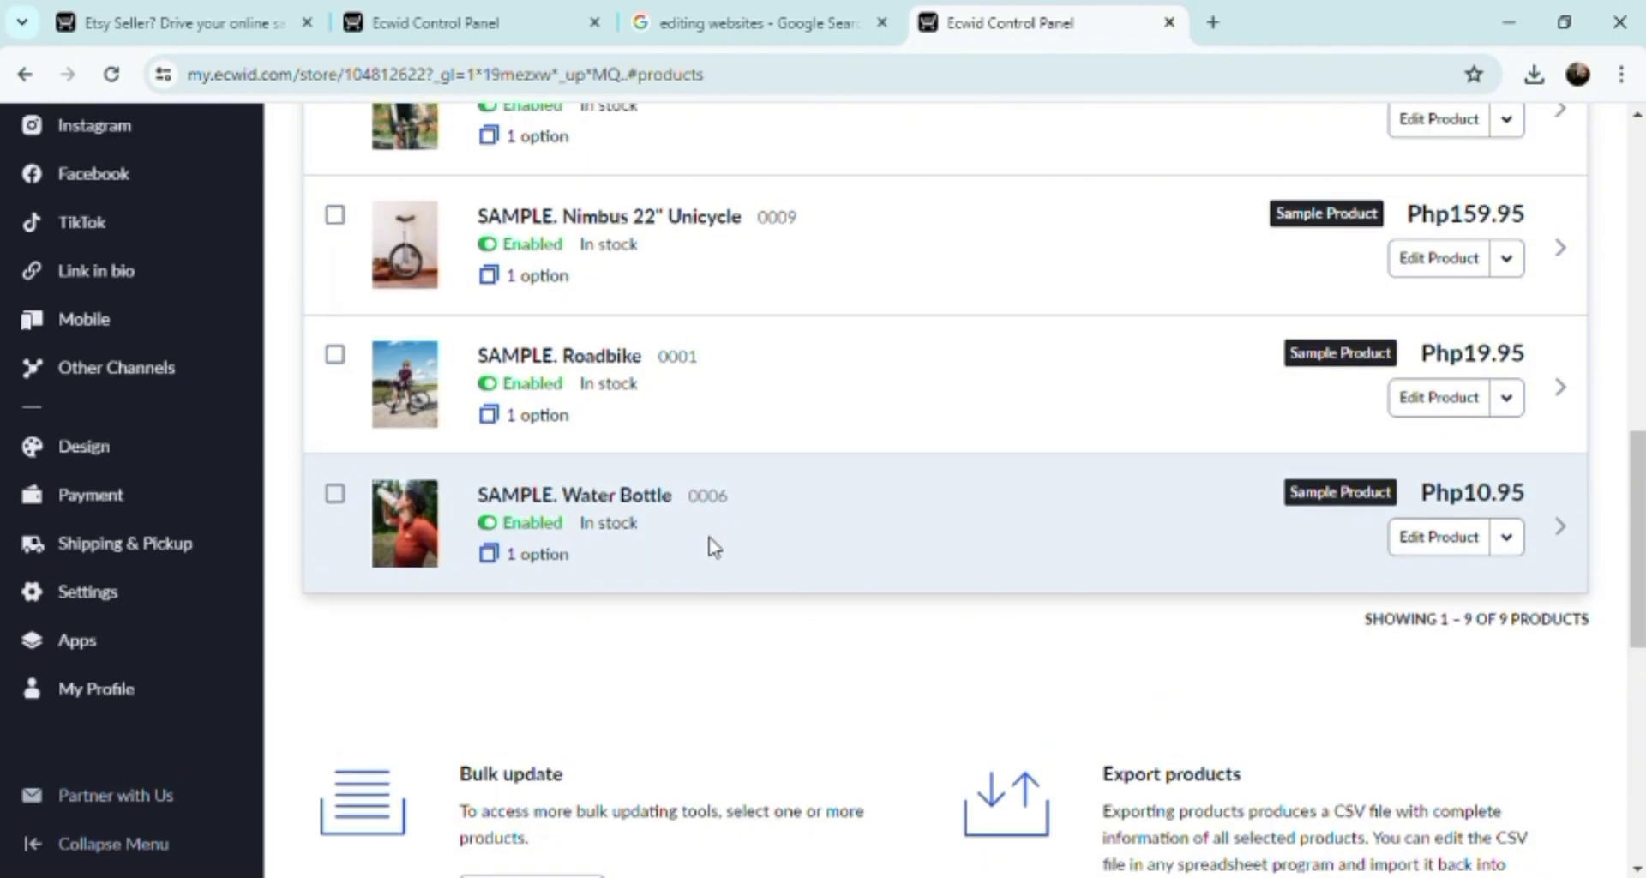
scroll(714, 546, up, 12)
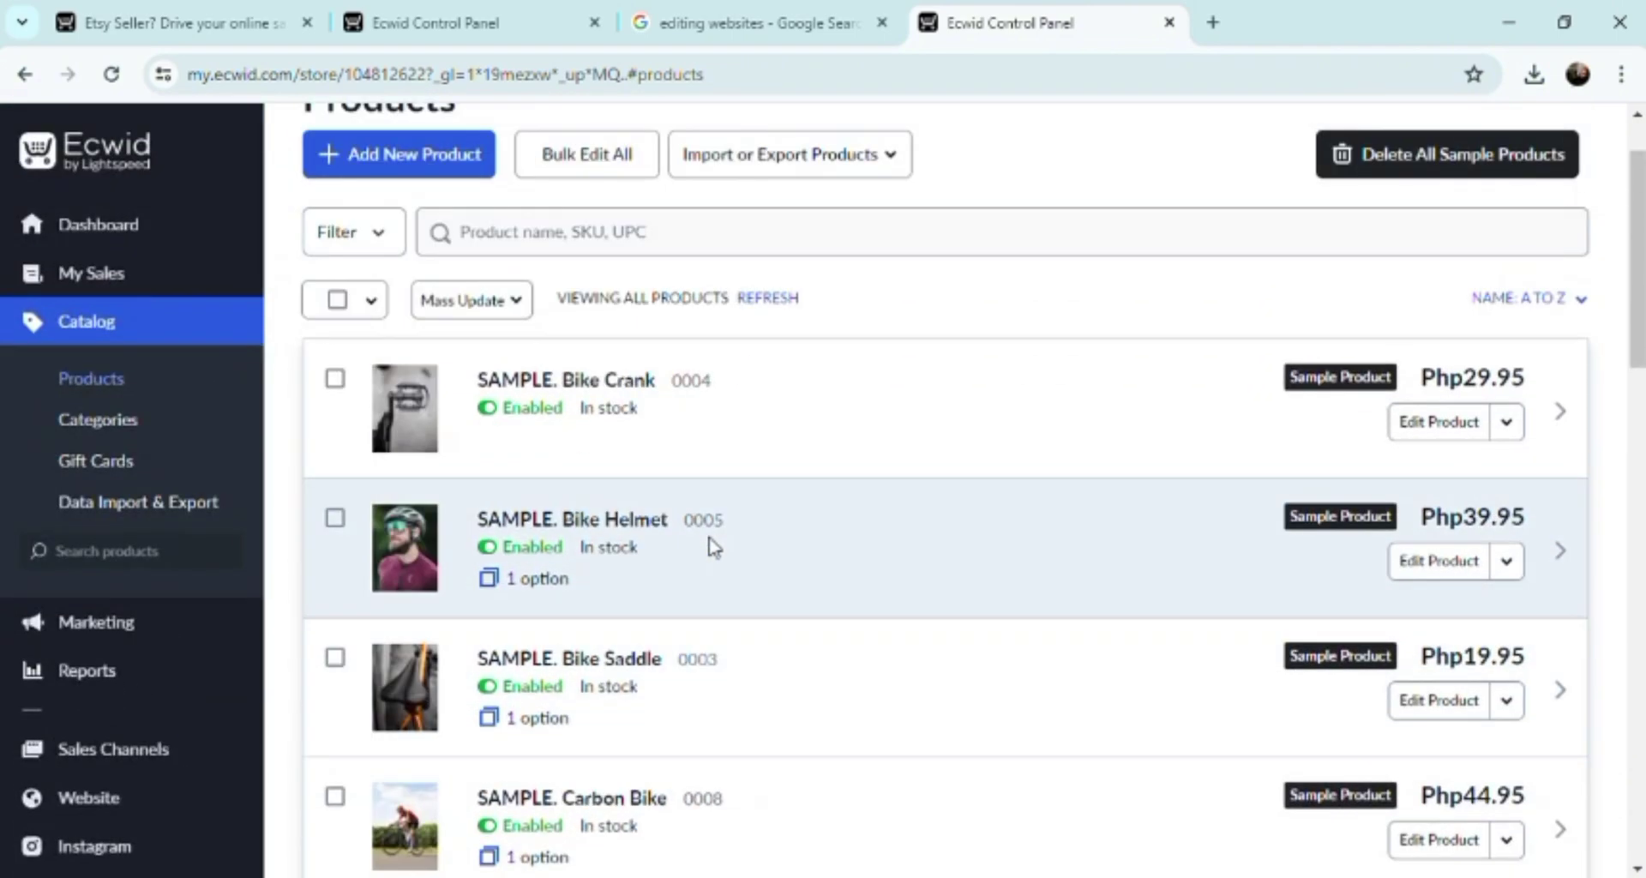
click(1506, 423)
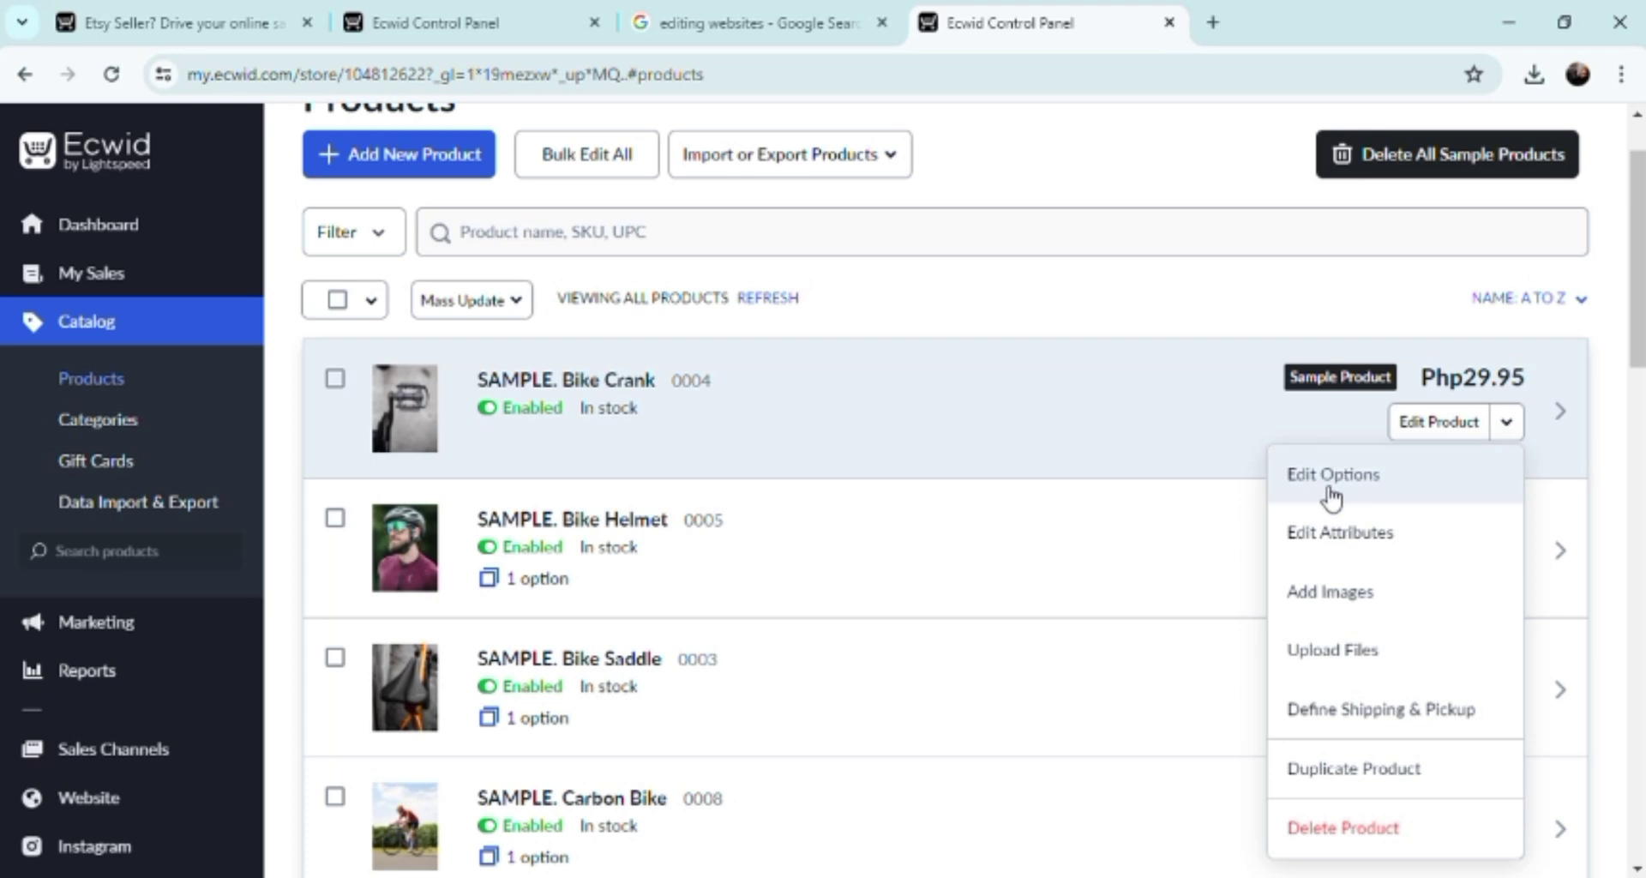
click(991, 315)
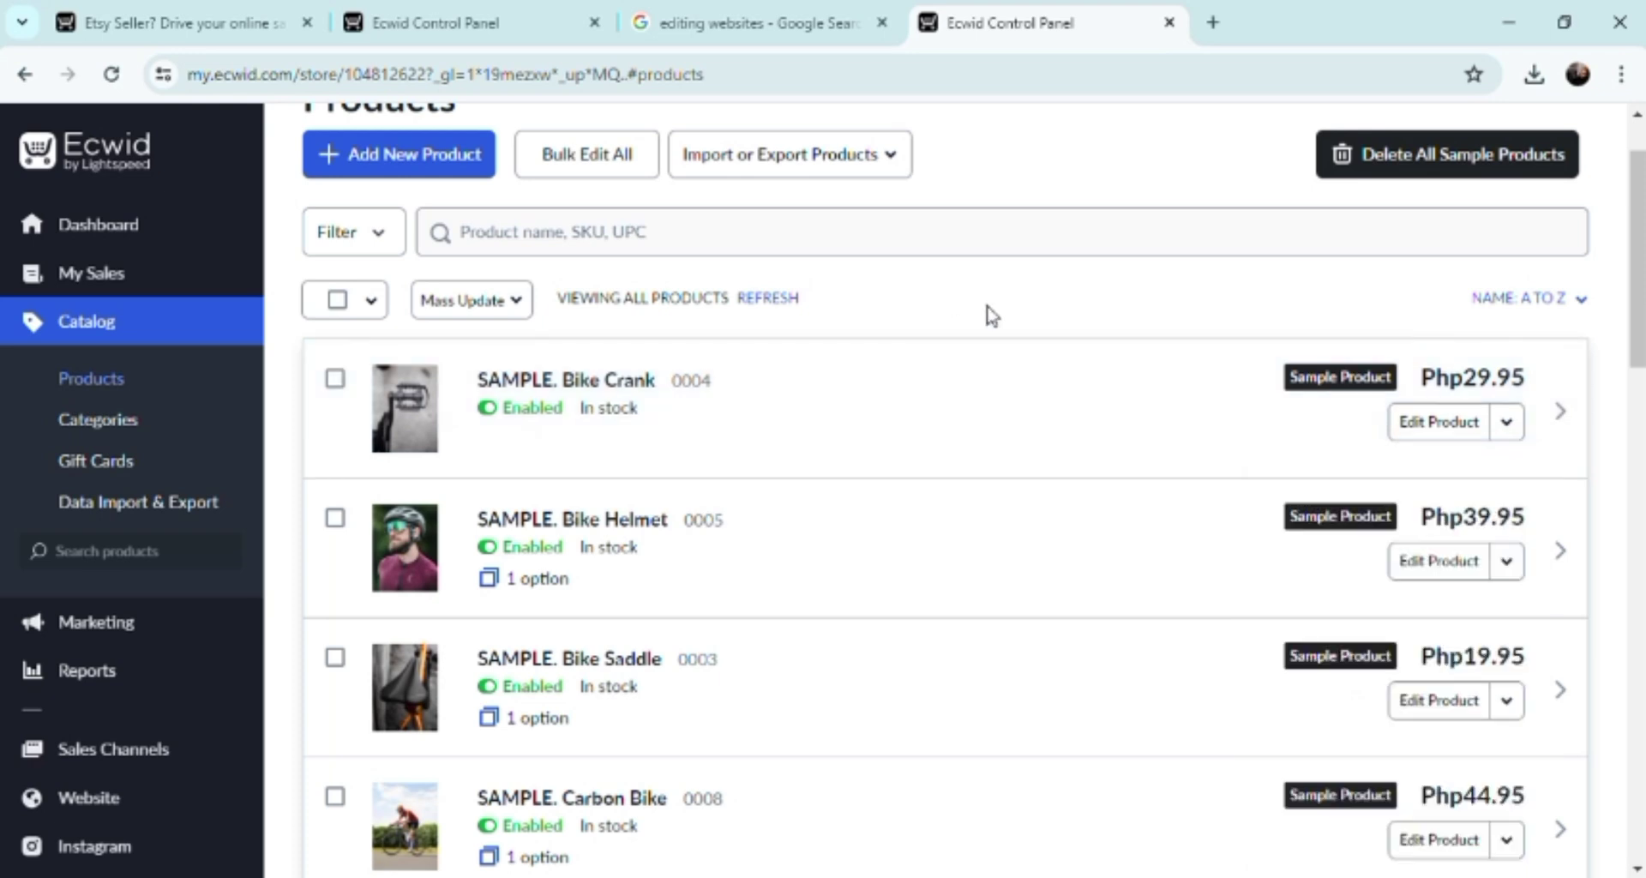
- Start adding a new product, look over its General form, and try uploading images to the product gallery
click(460, 161)
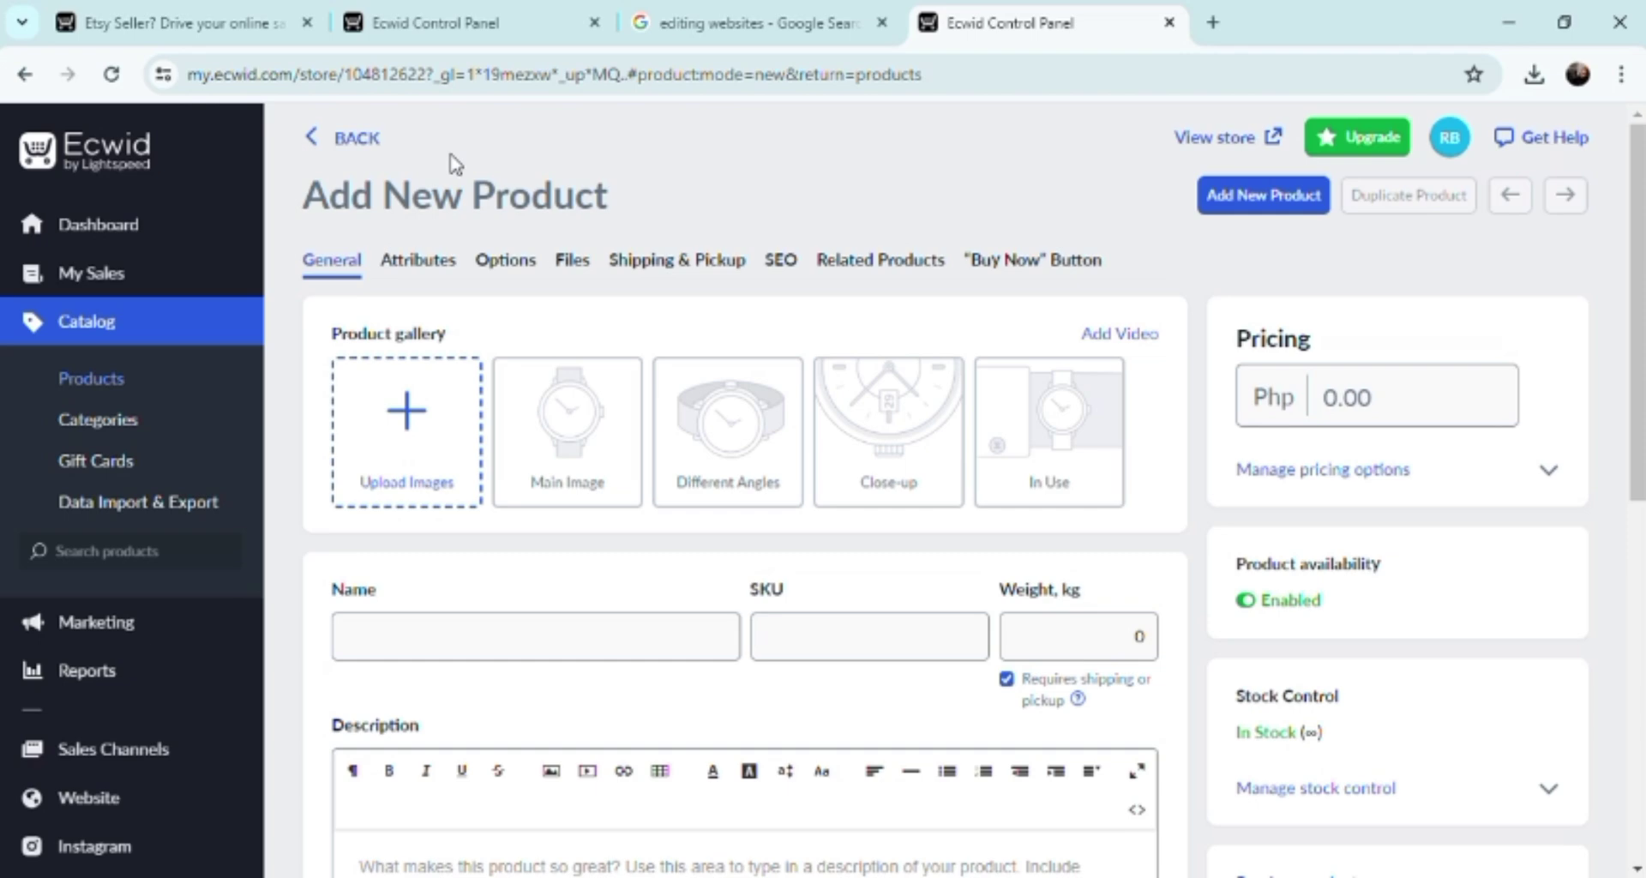
scroll(454, 165, down, 5)
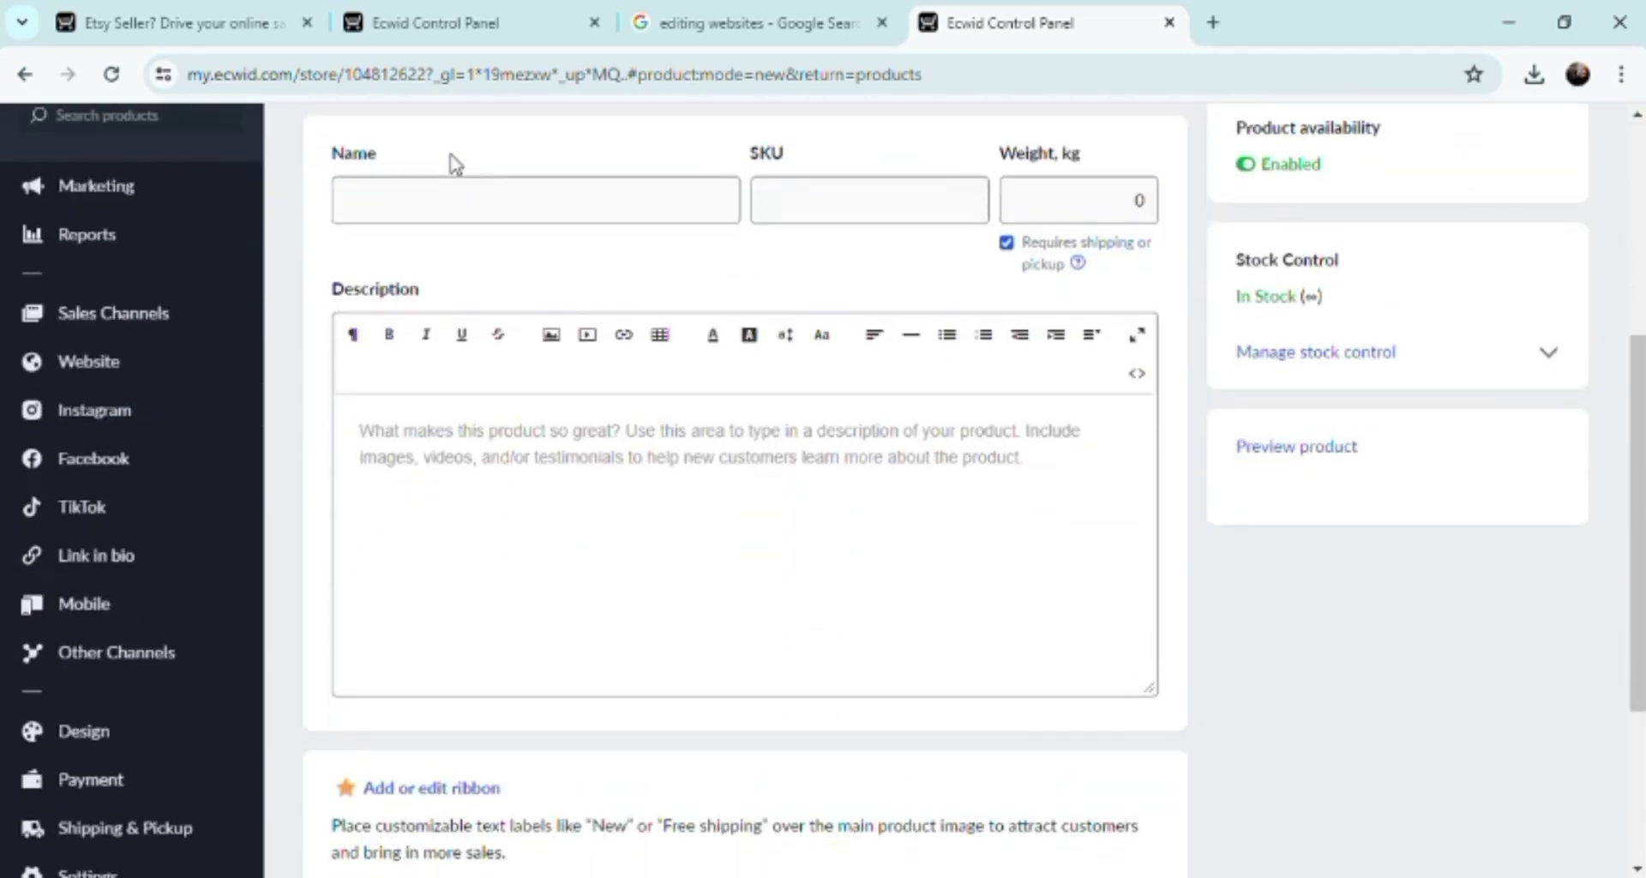
scroll(454, 165, up, 4)
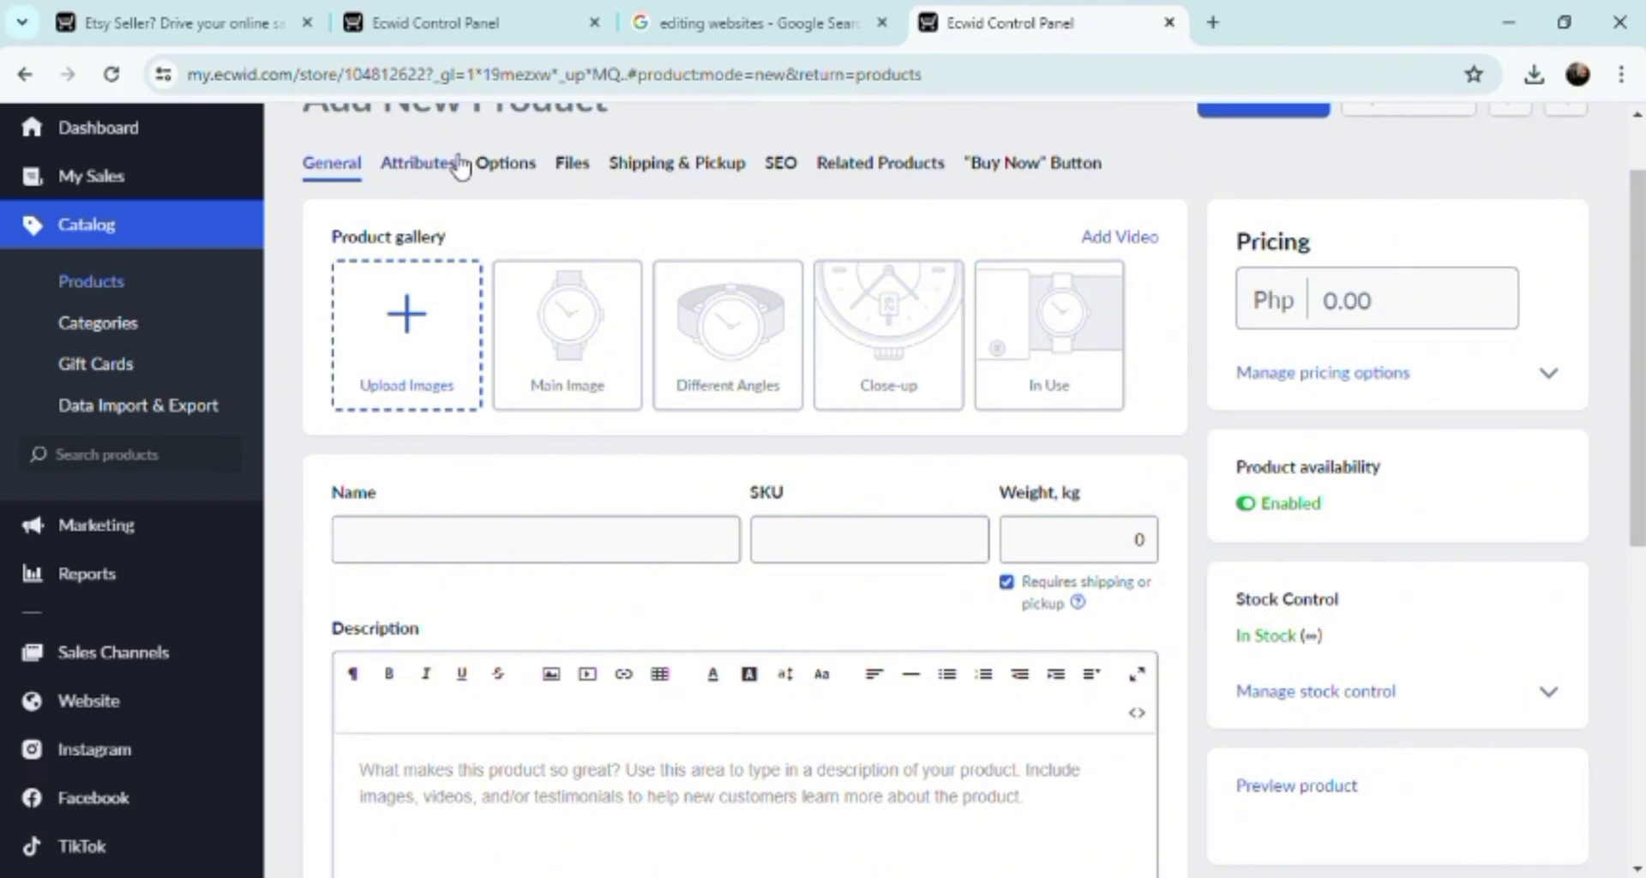
click(406, 360)
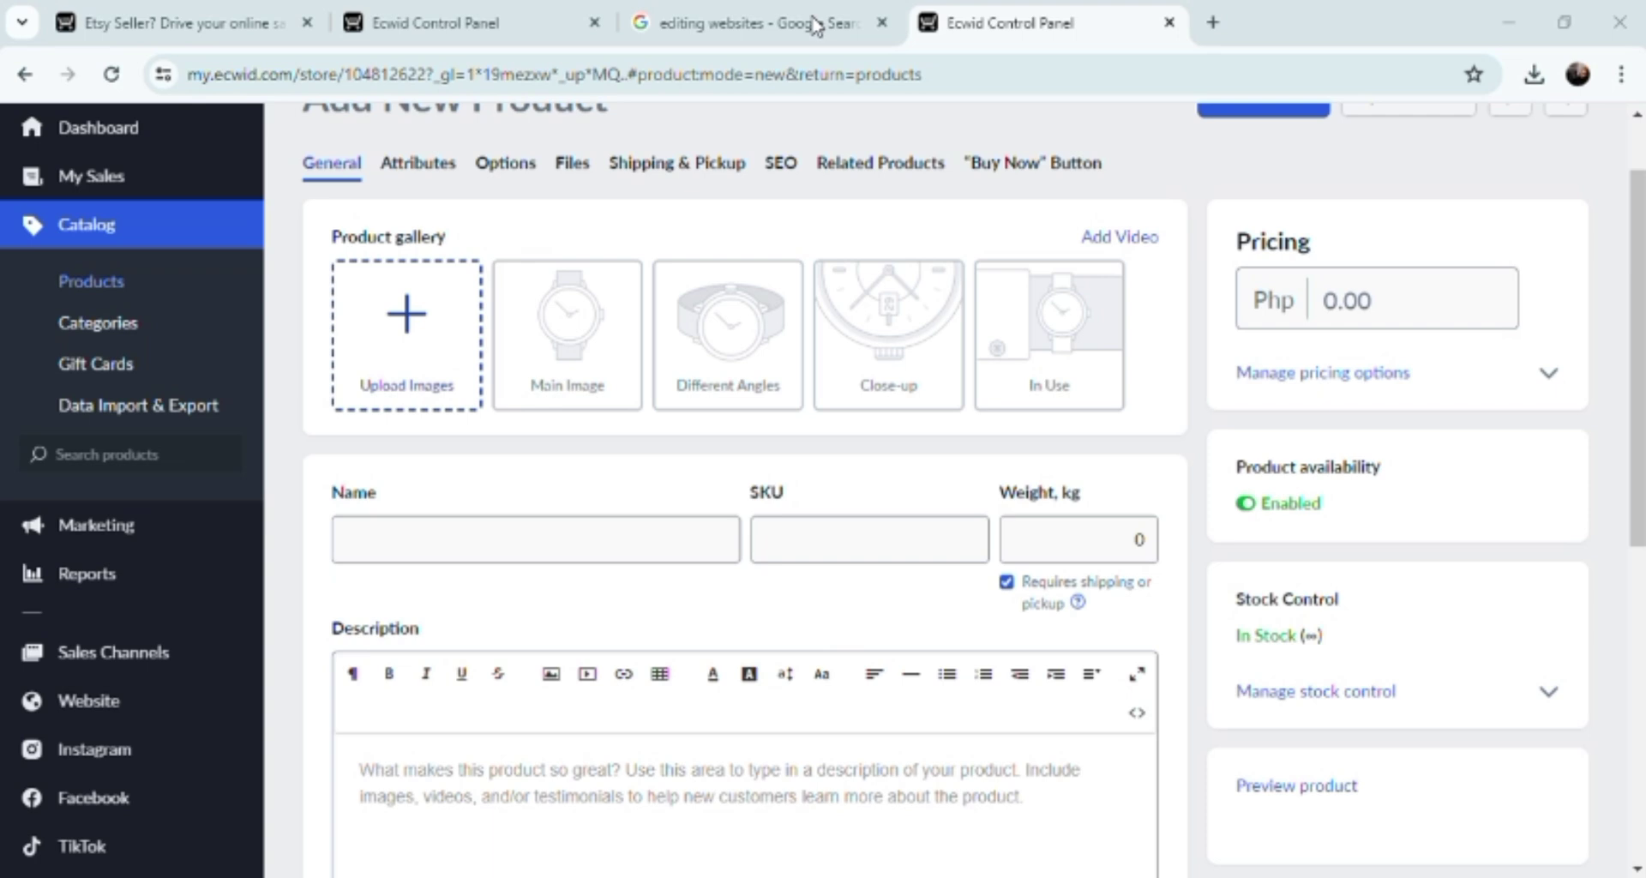
key(Escape)
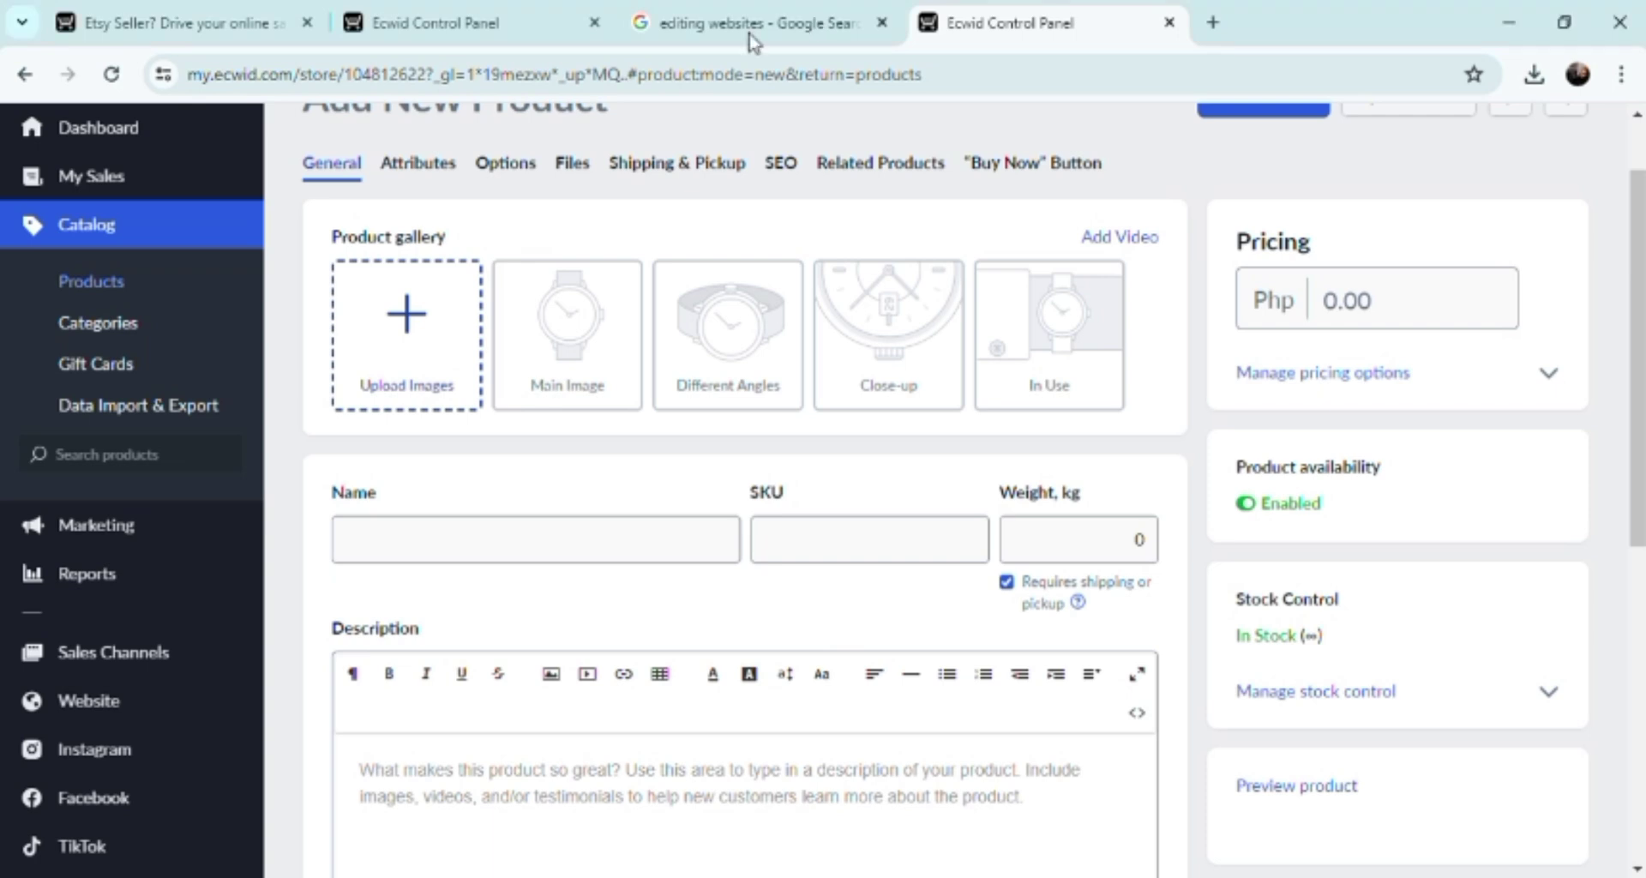
- Name the new product "sample product" and set its weight to 1 kg
click(435, 552)
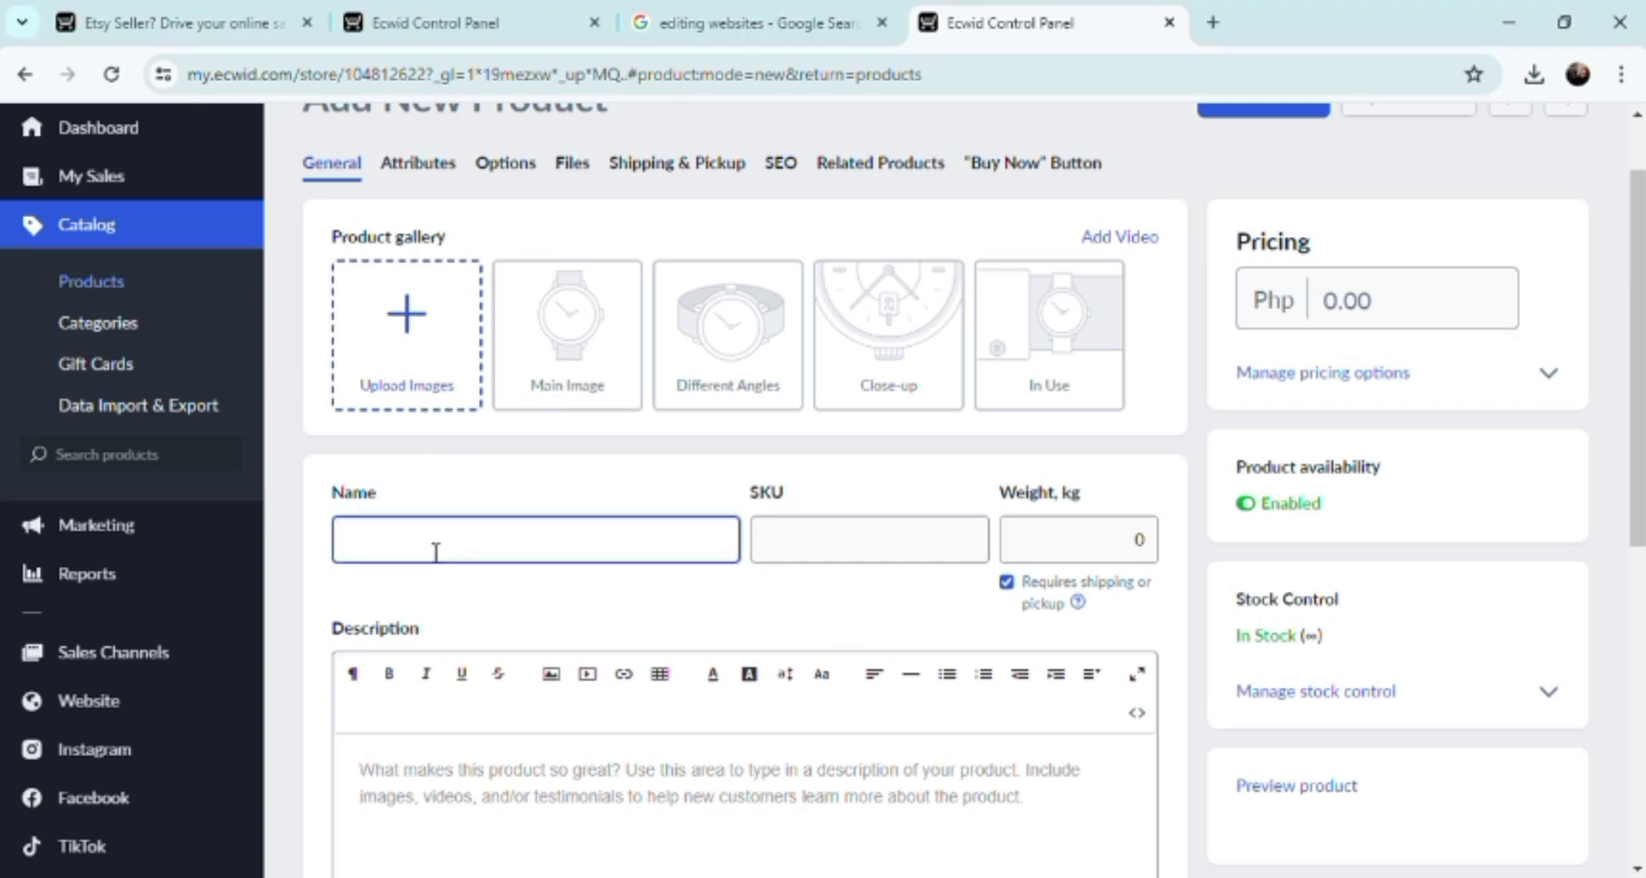
text(samp)
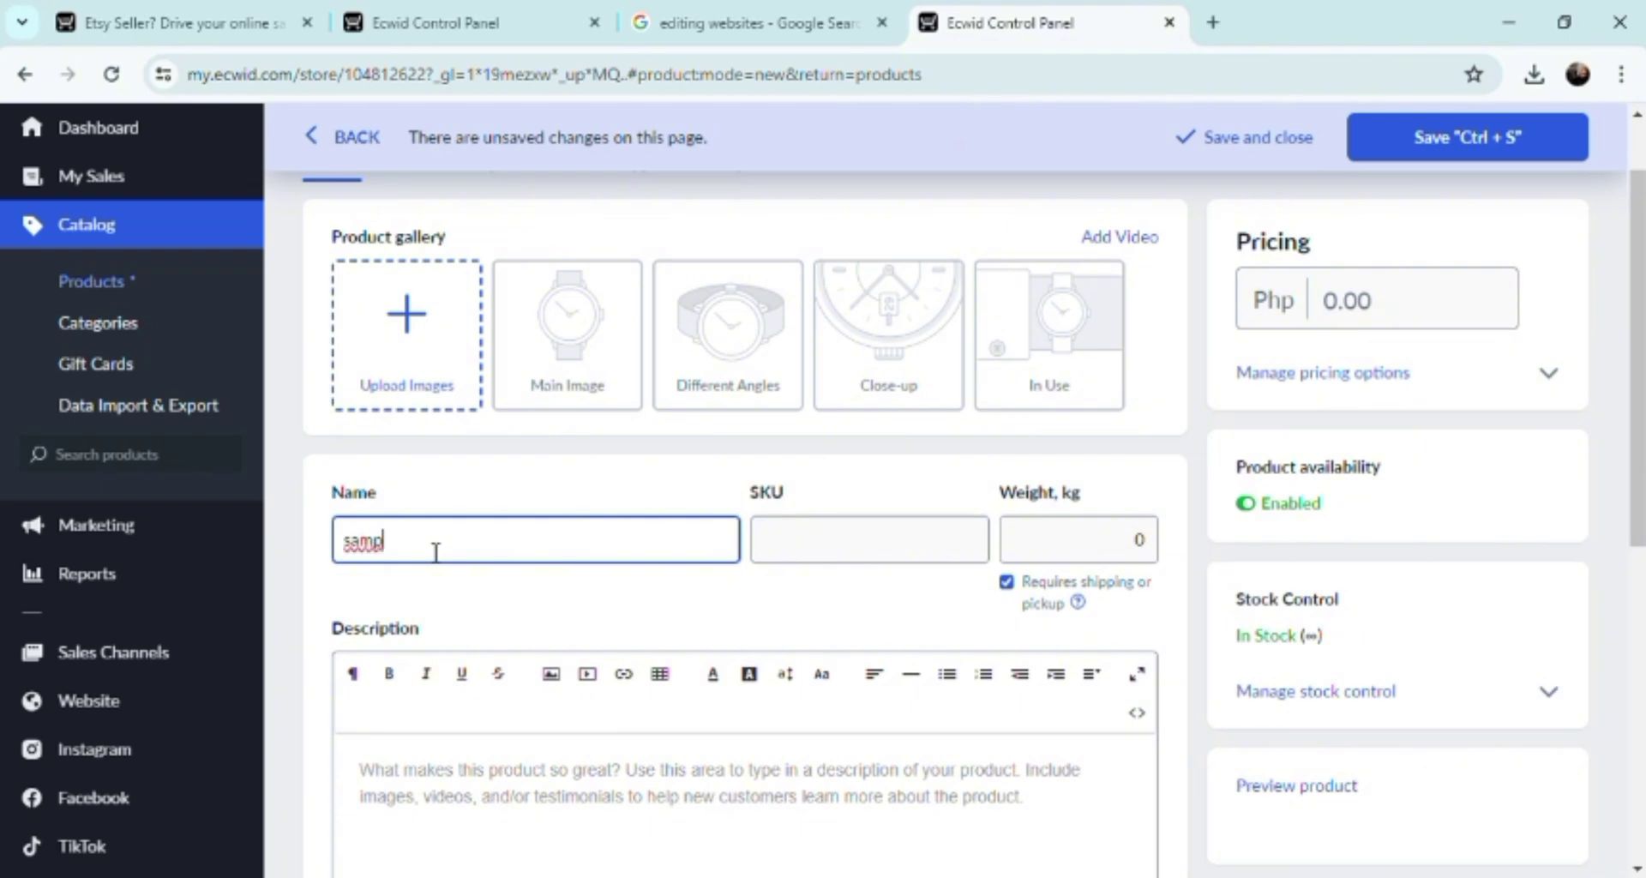
text(le product)
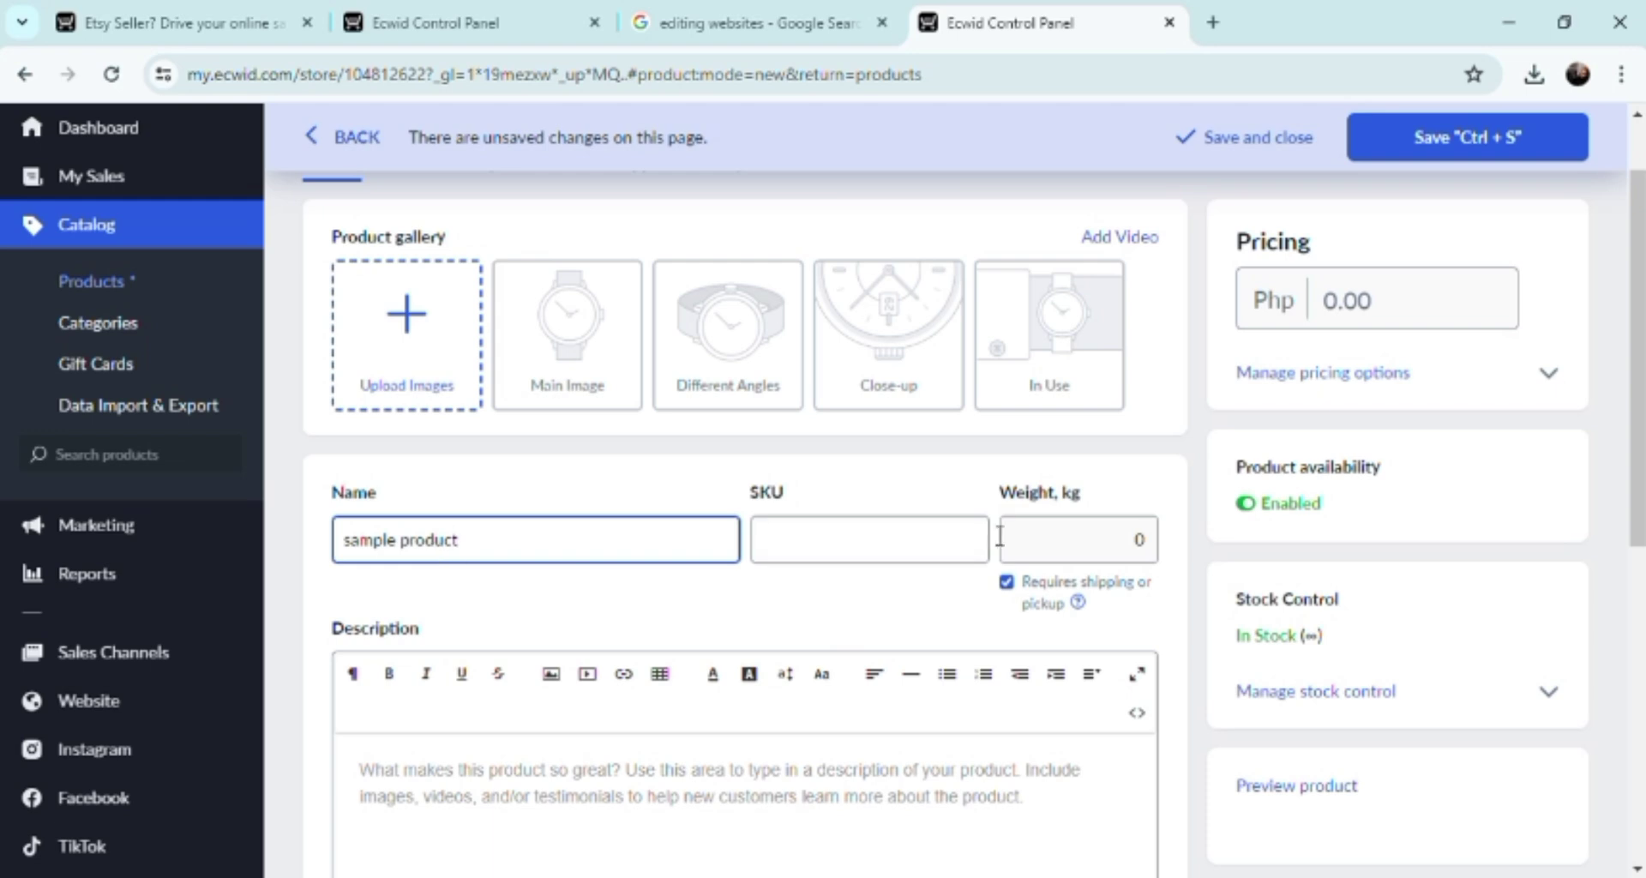
click(1046, 559)
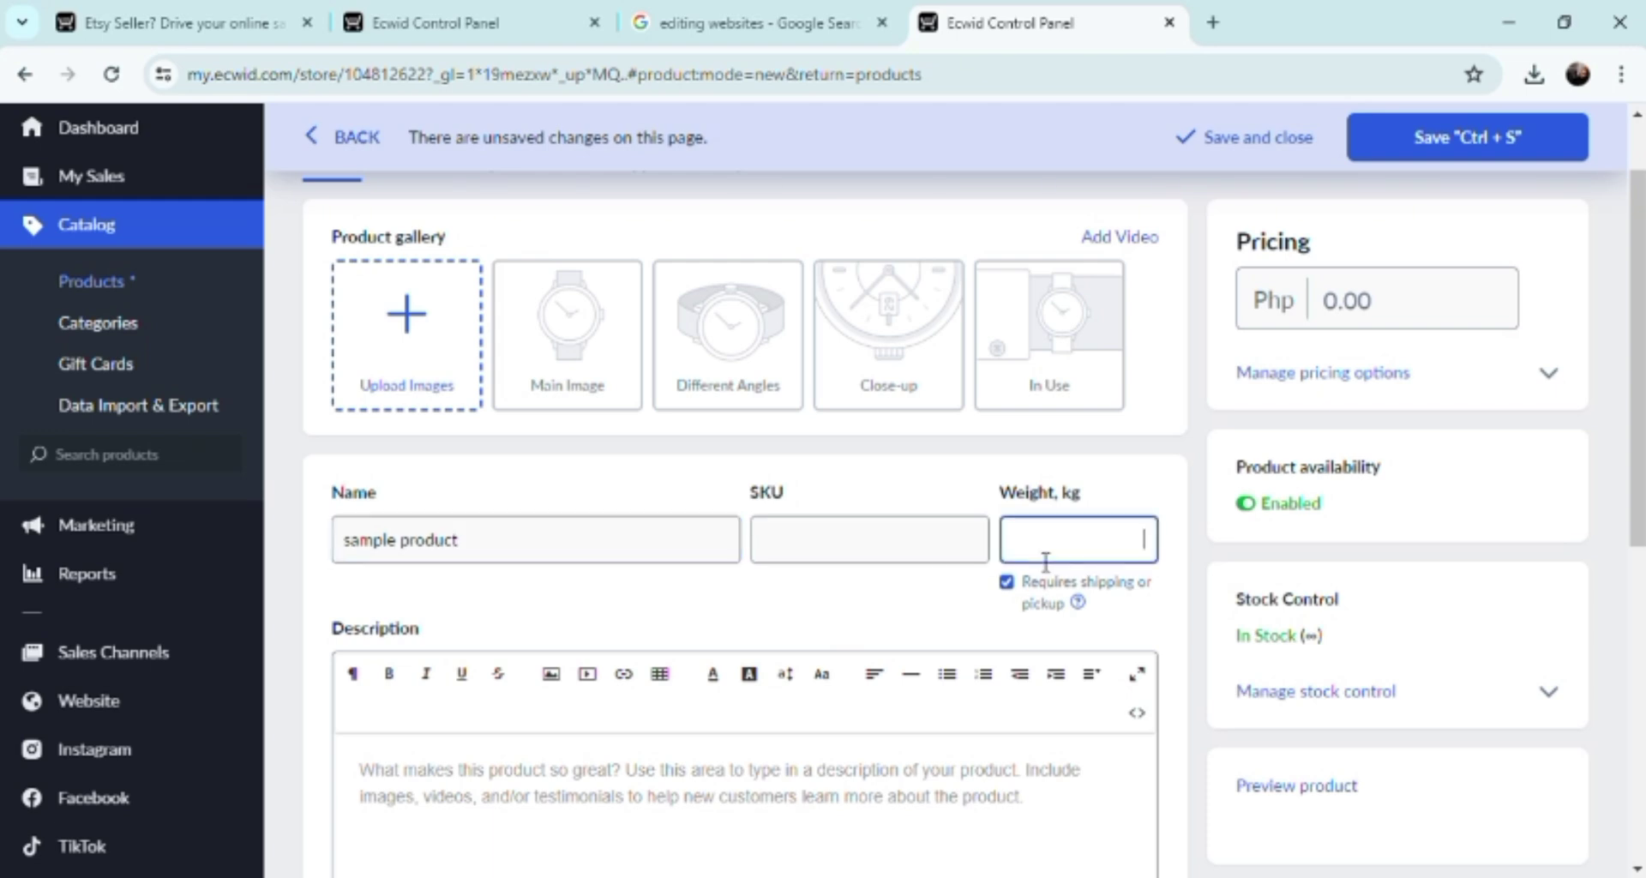
text(1)
- Enter the product description "this is a printable product for kids ...."
drag(1637, 420, 1617, 594)
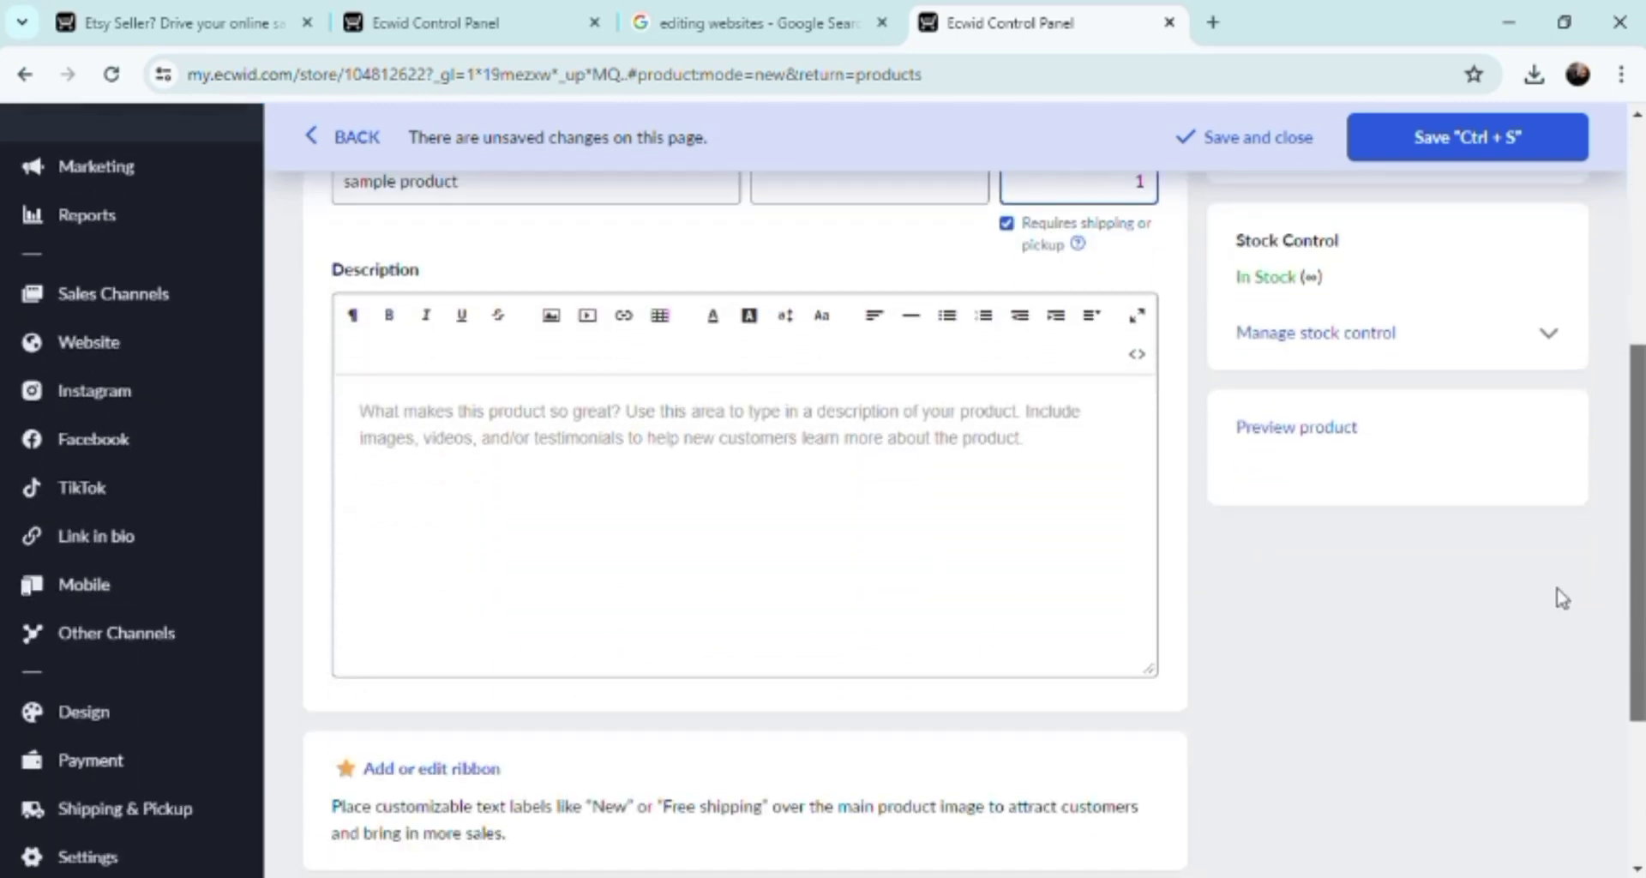
click(408, 437)
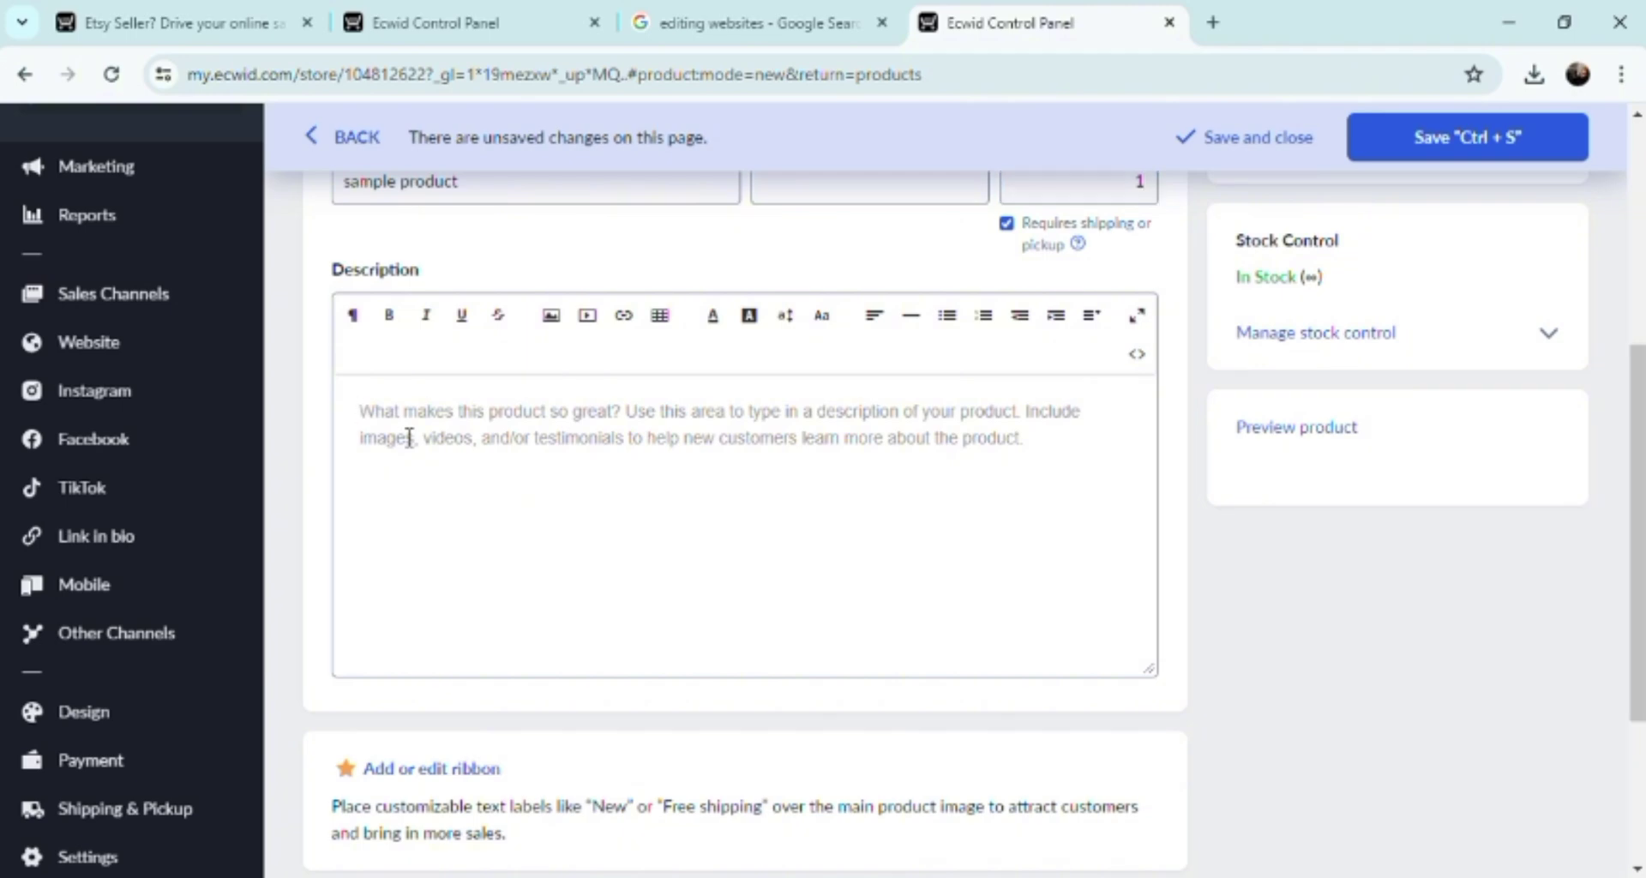
text(this i)
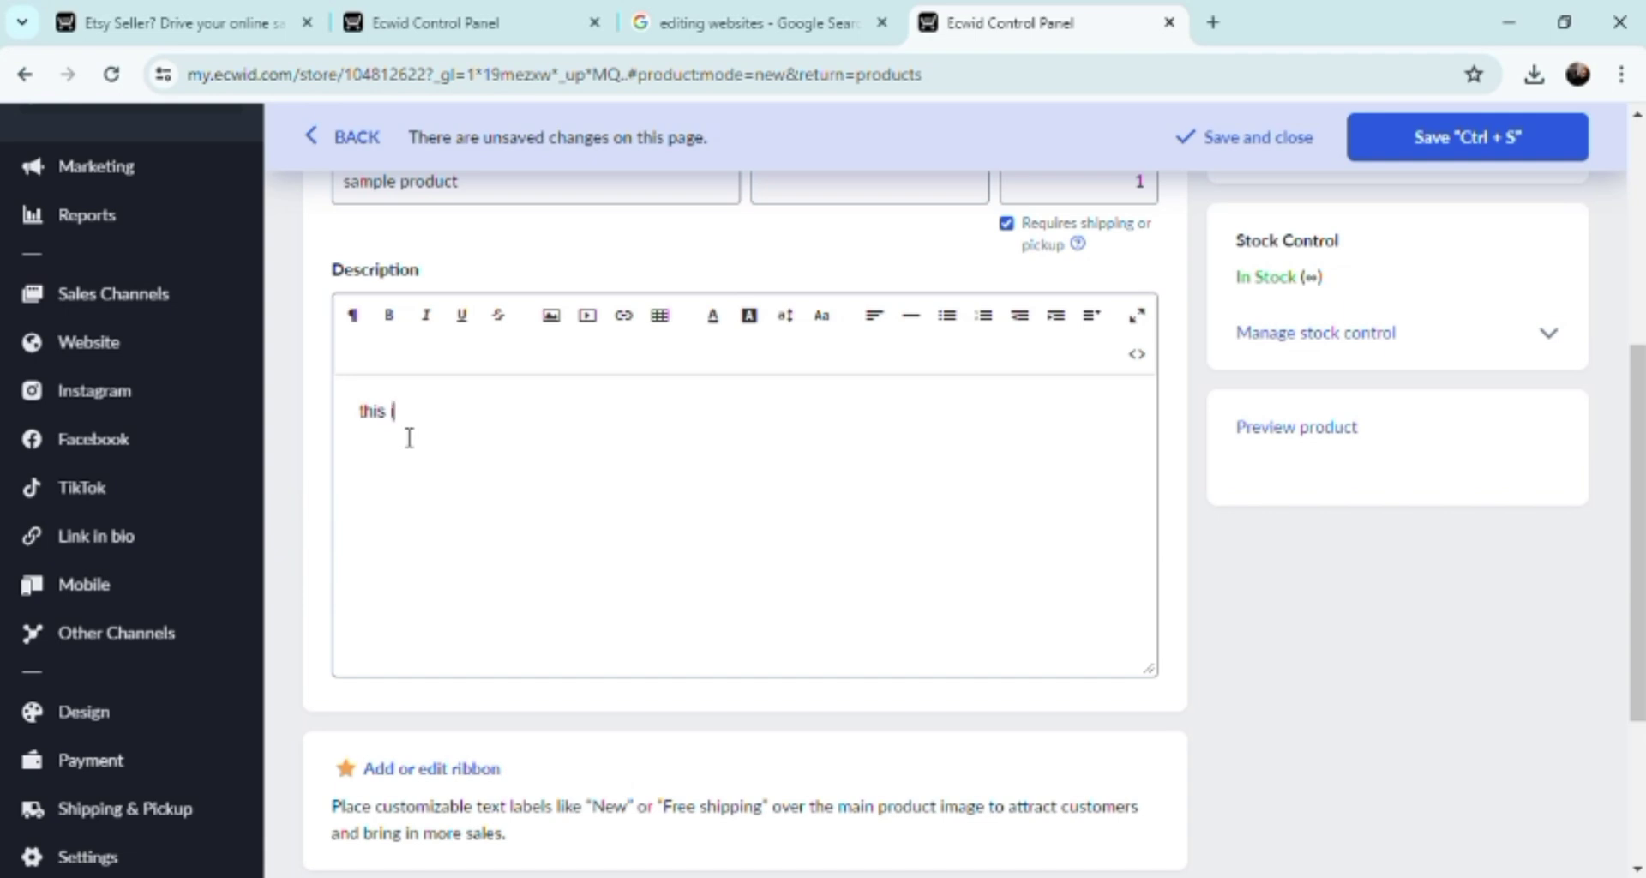
text(s a printable product)
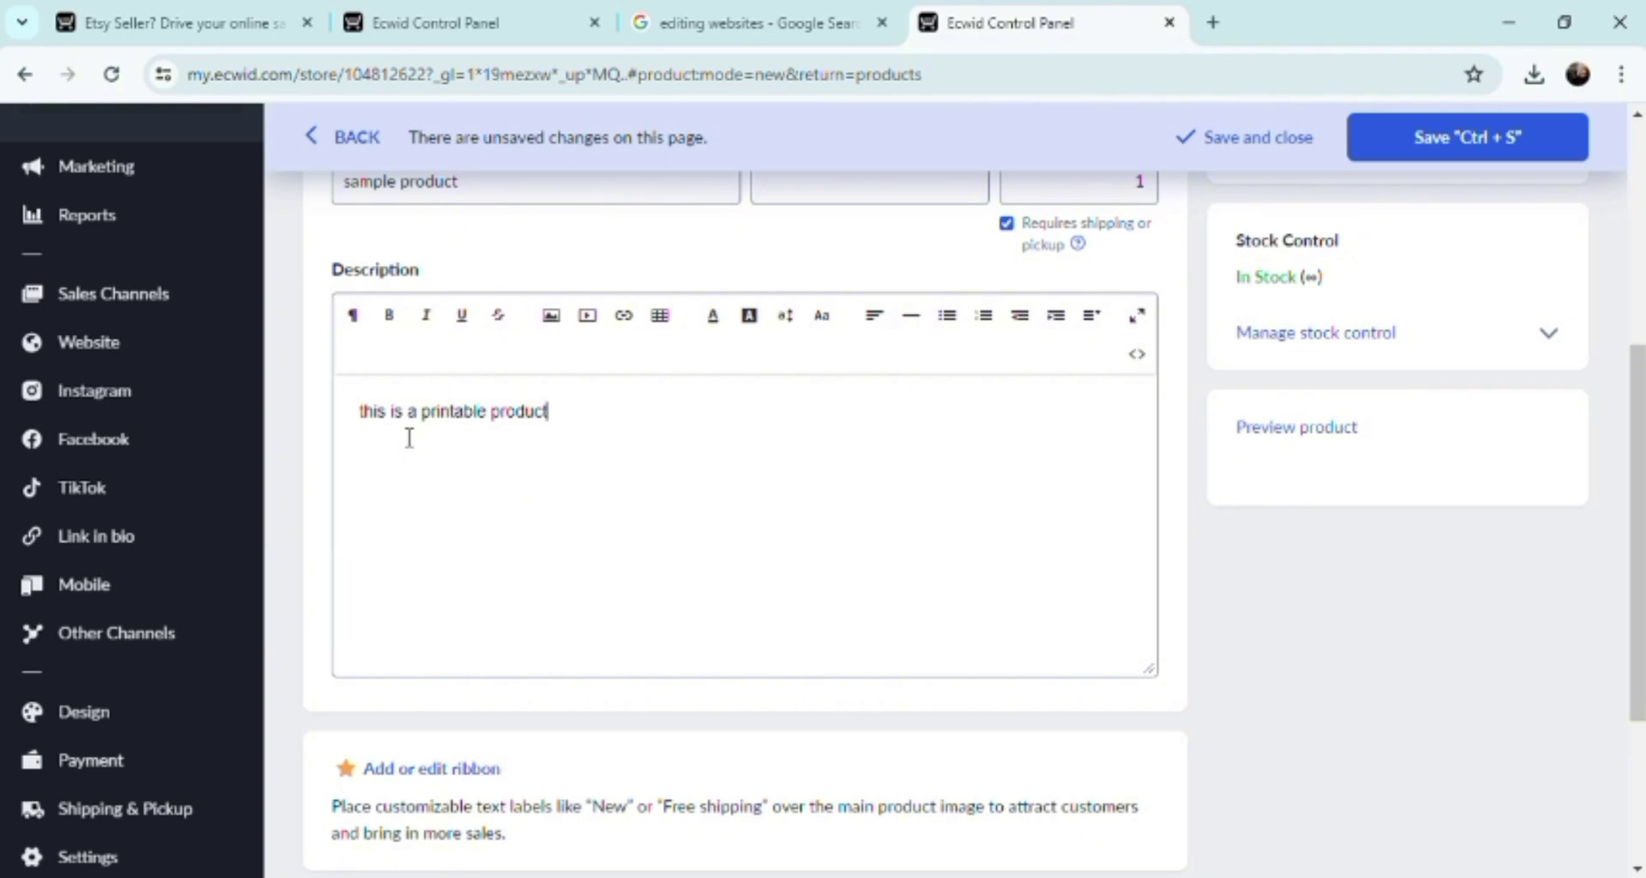
text( for ki)
text(dsd)
key(BackSpace)
key(BackSpace)
key(BackSpace)
text(s)
text(....)
- Set the product price to Php 45 and review the additional pricing options
drag(1638, 512, 1640, 251)
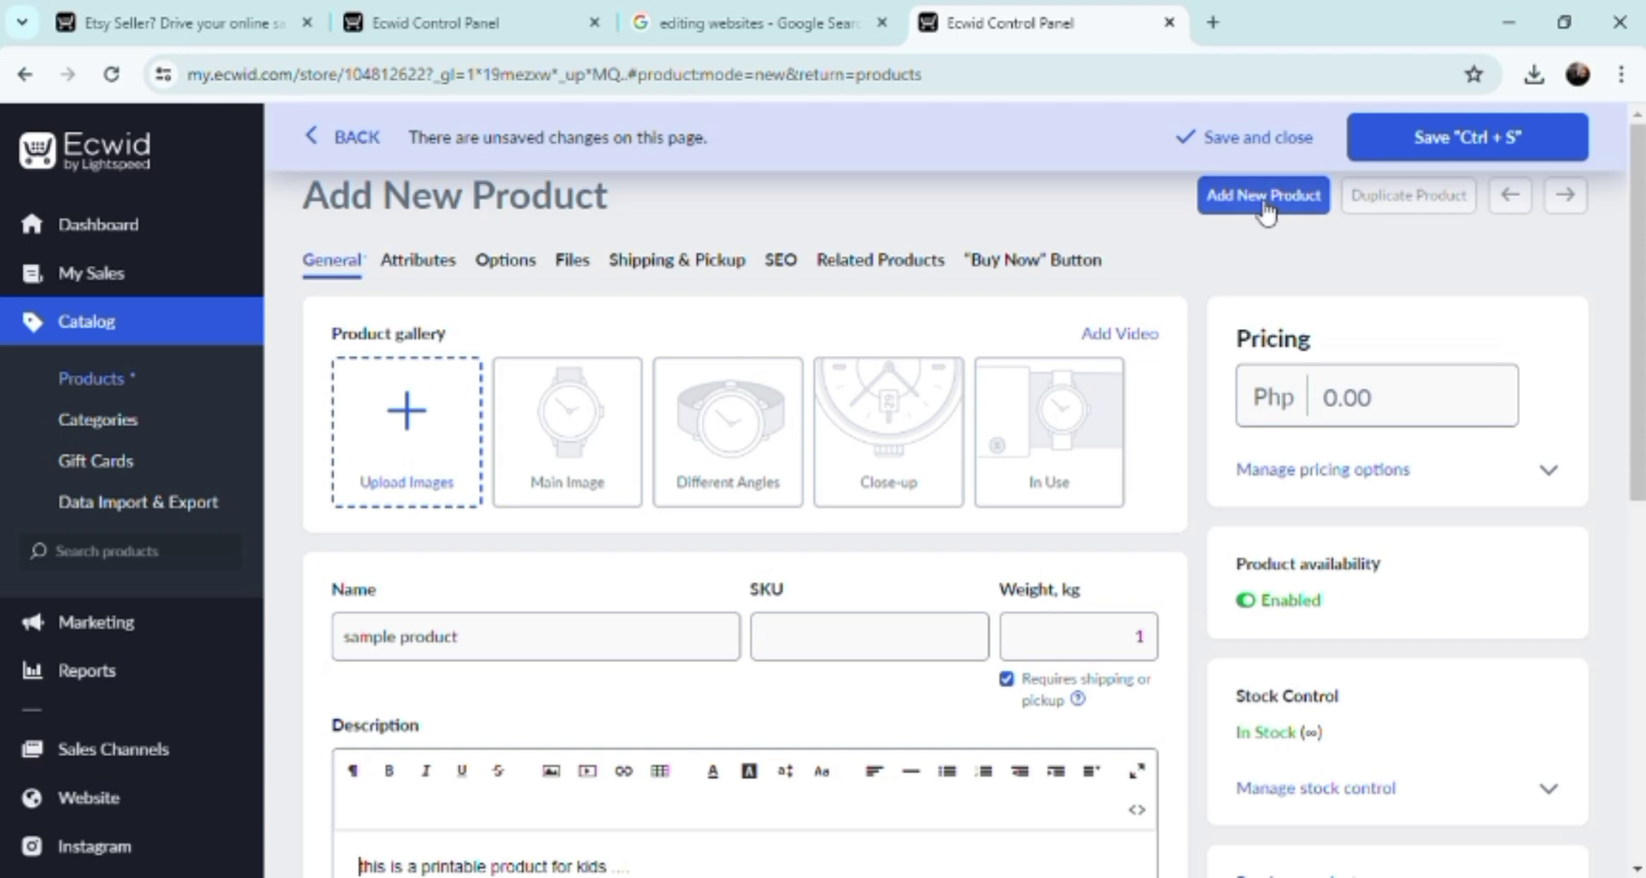
click(1395, 428)
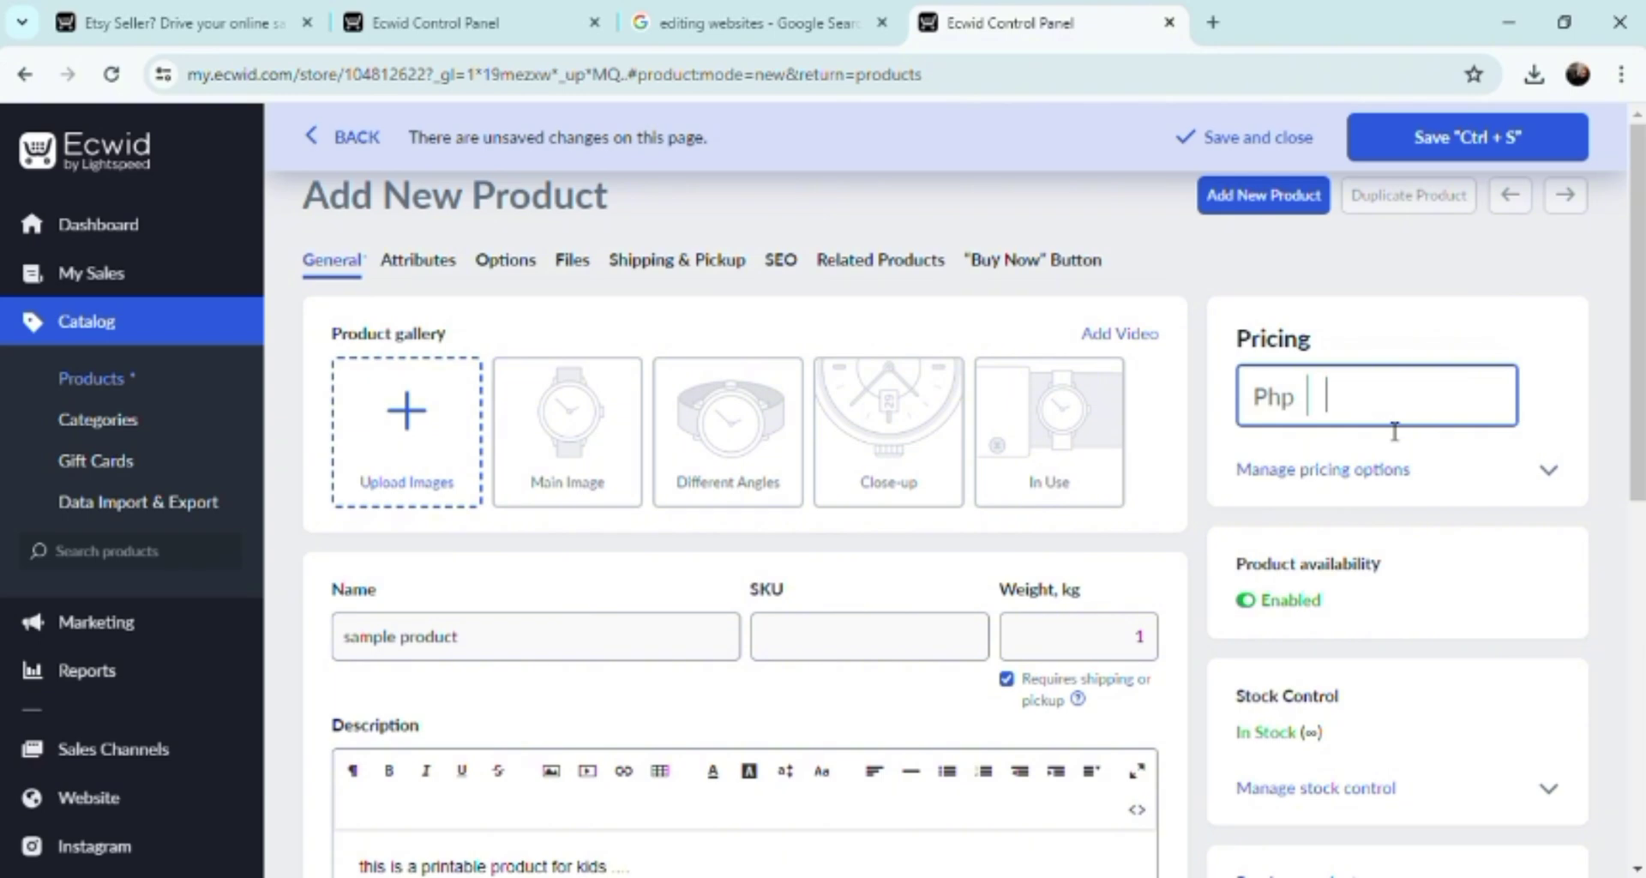
text(45)
click(1550, 473)
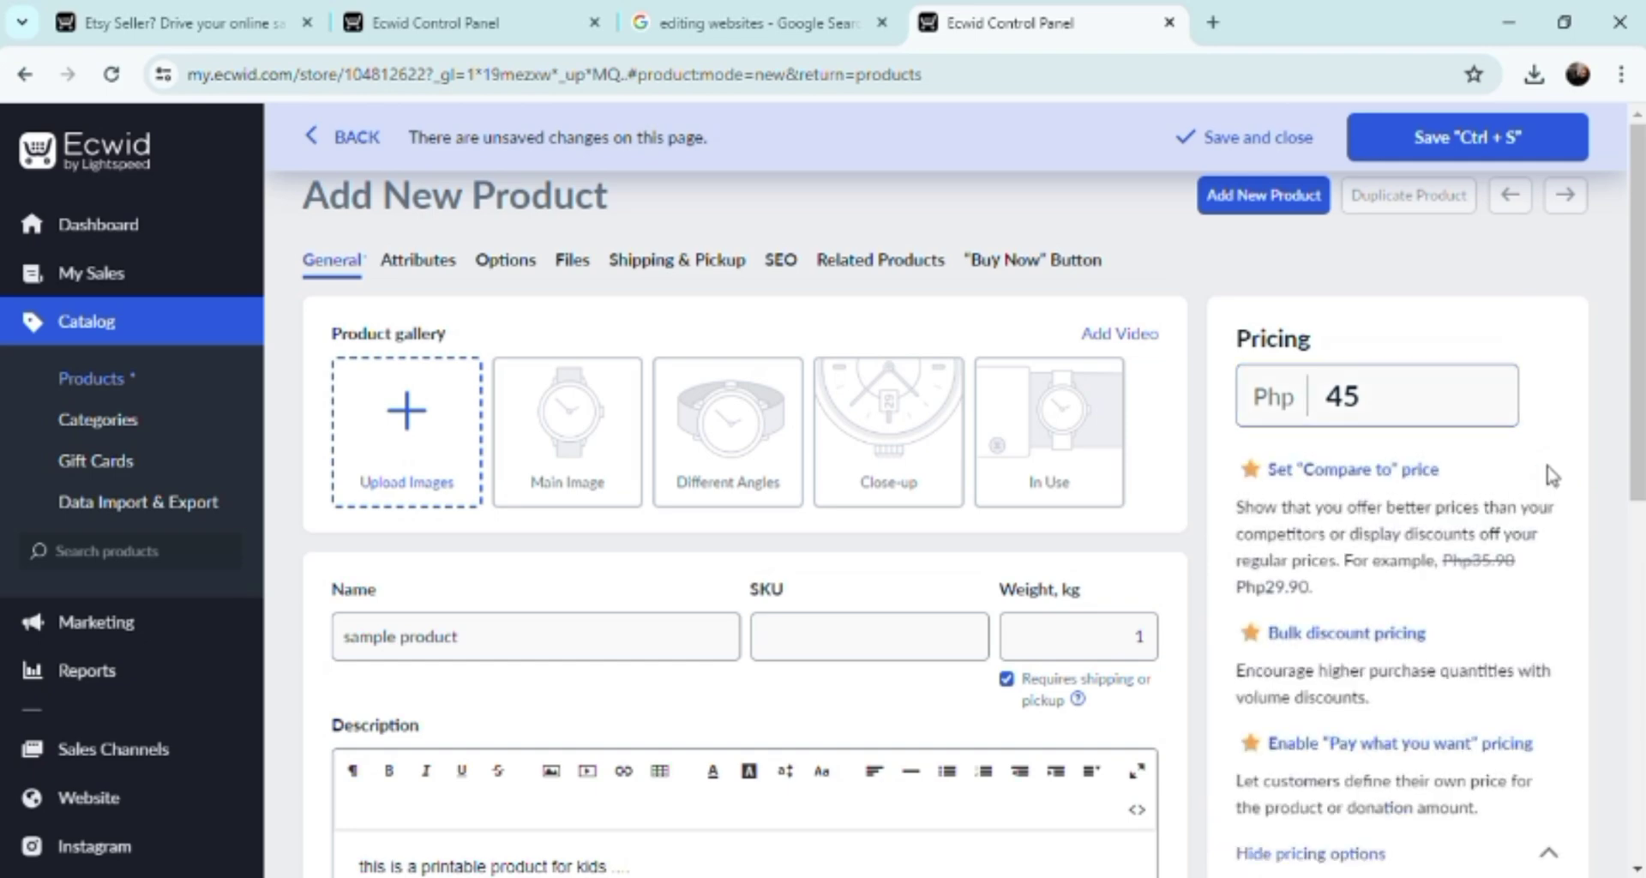
scroll(1553, 476, down, 3)
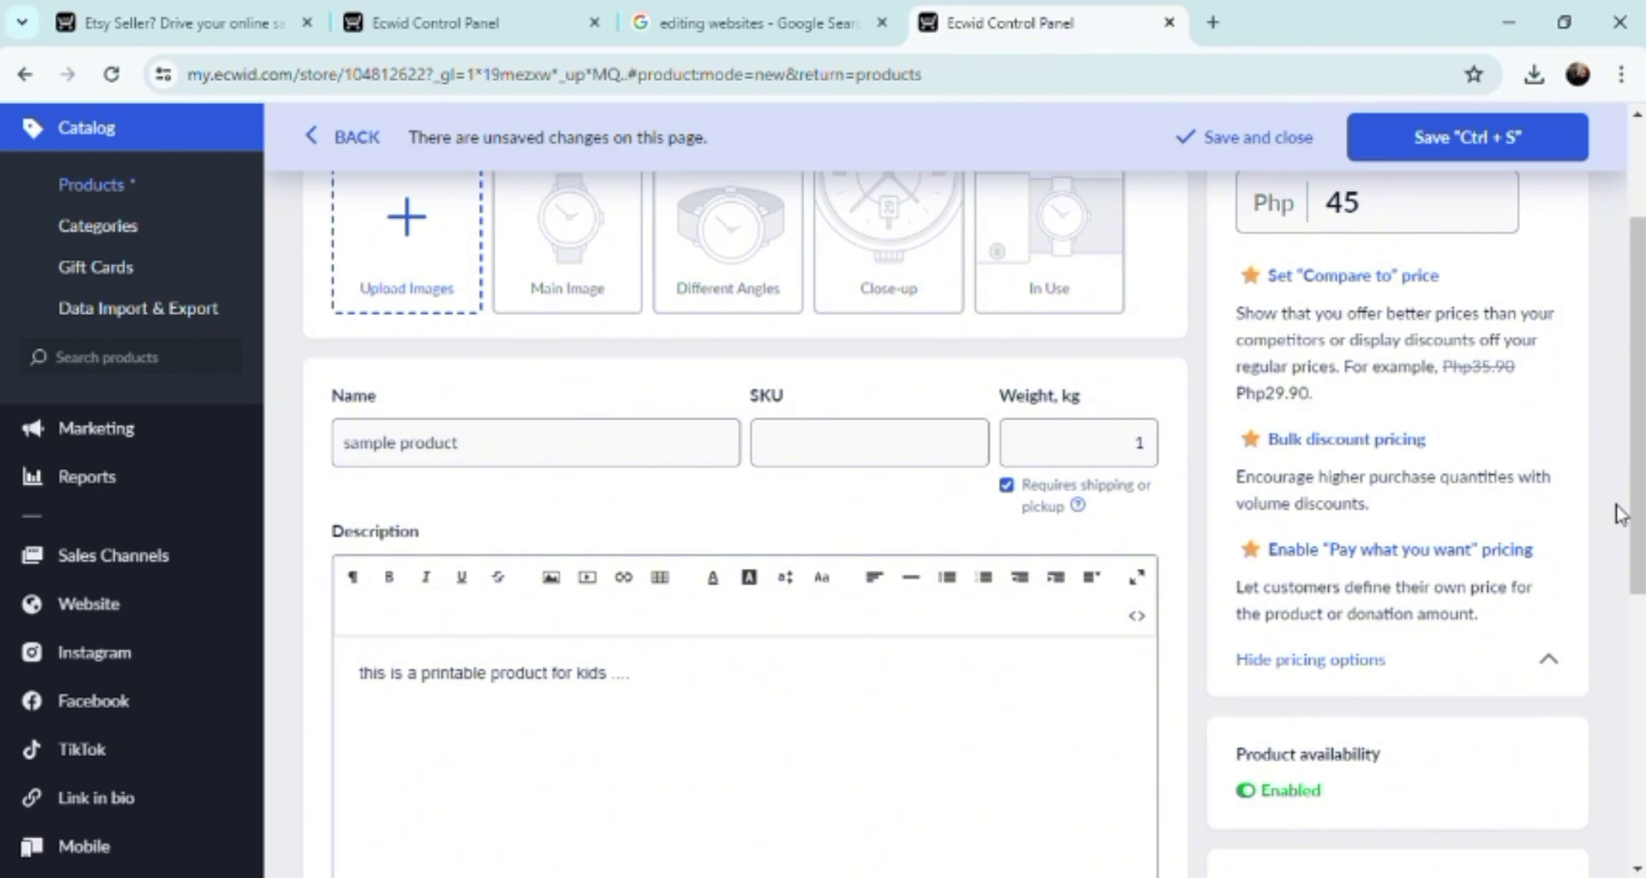
click(1550, 660)
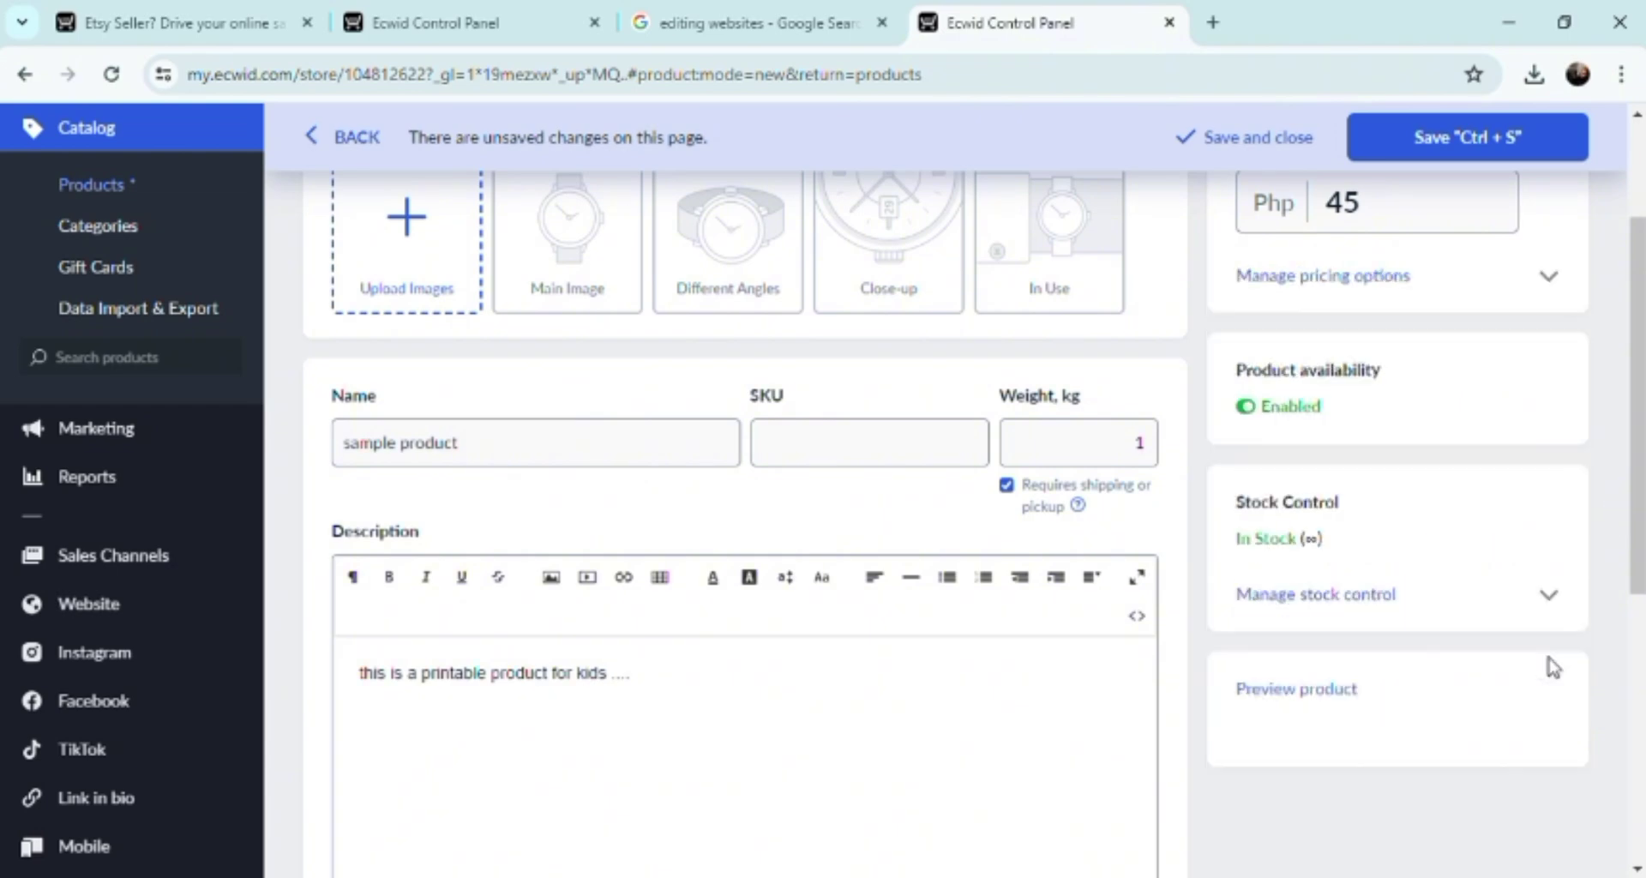
- Review the product availability and stock control settings, and preview the sample product
click(1252, 420)
click(1252, 420)
scroll(1252, 420, down, 2)
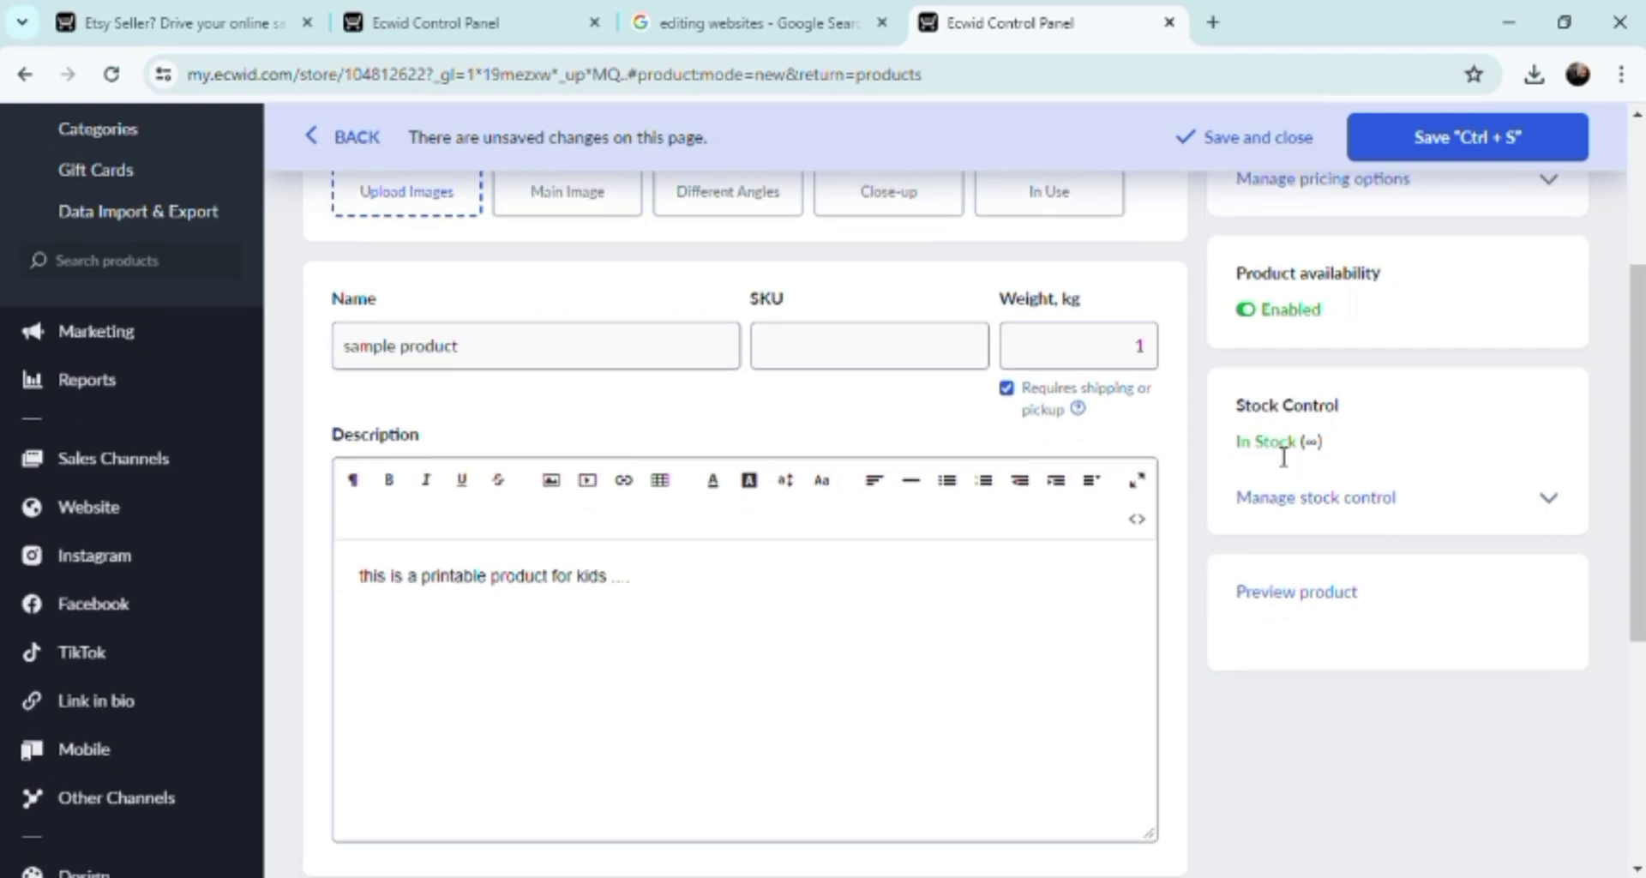
click(1551, 504)
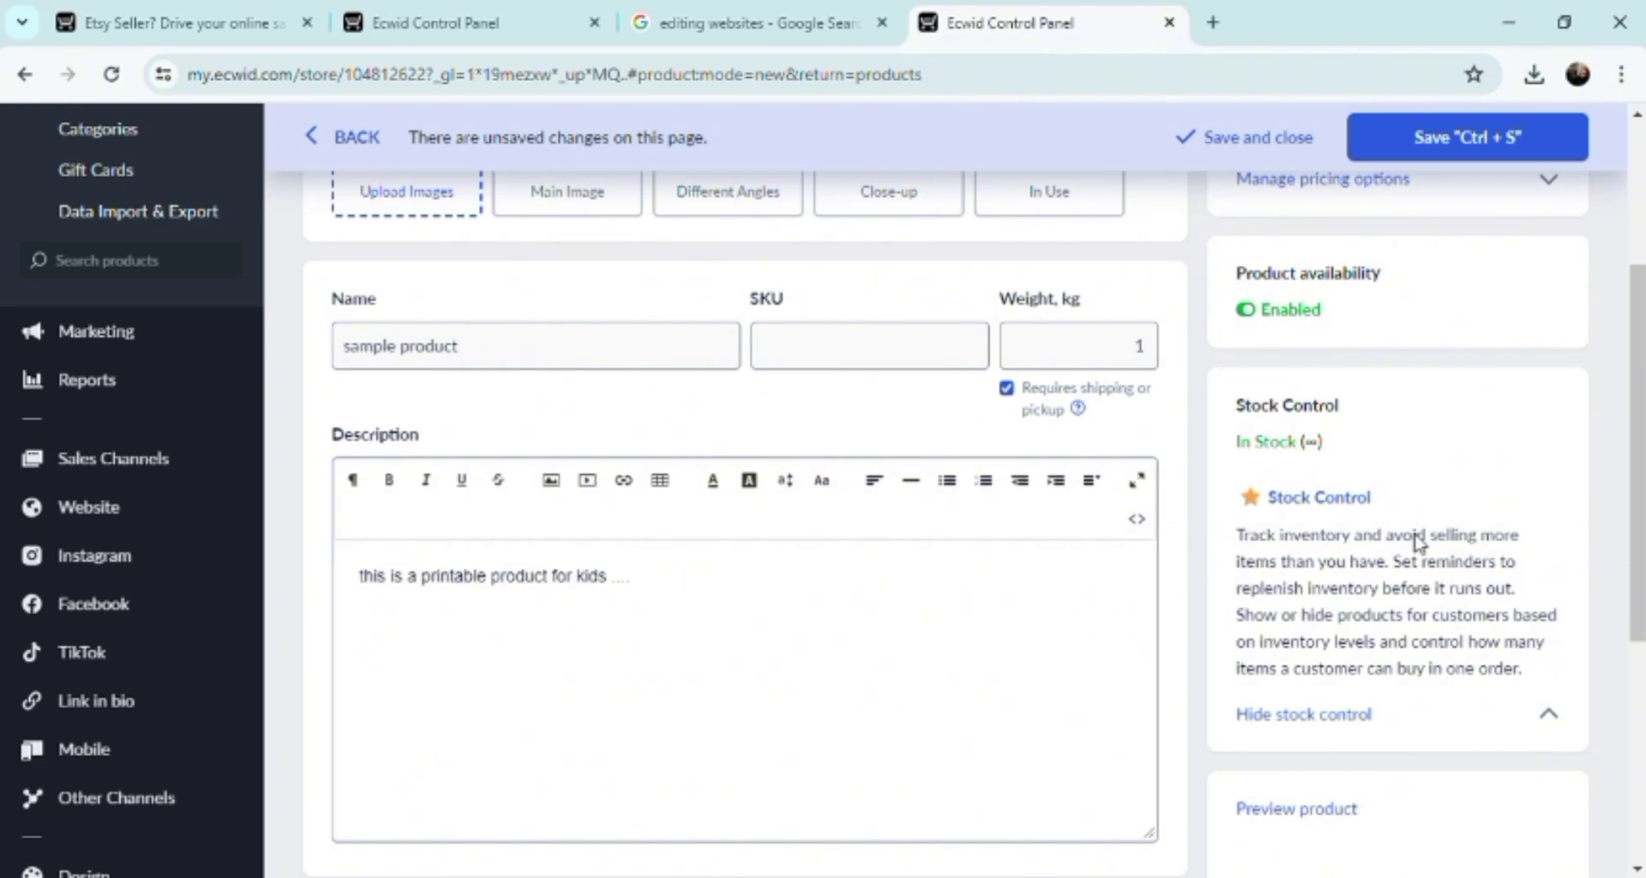
click(1549, 716)
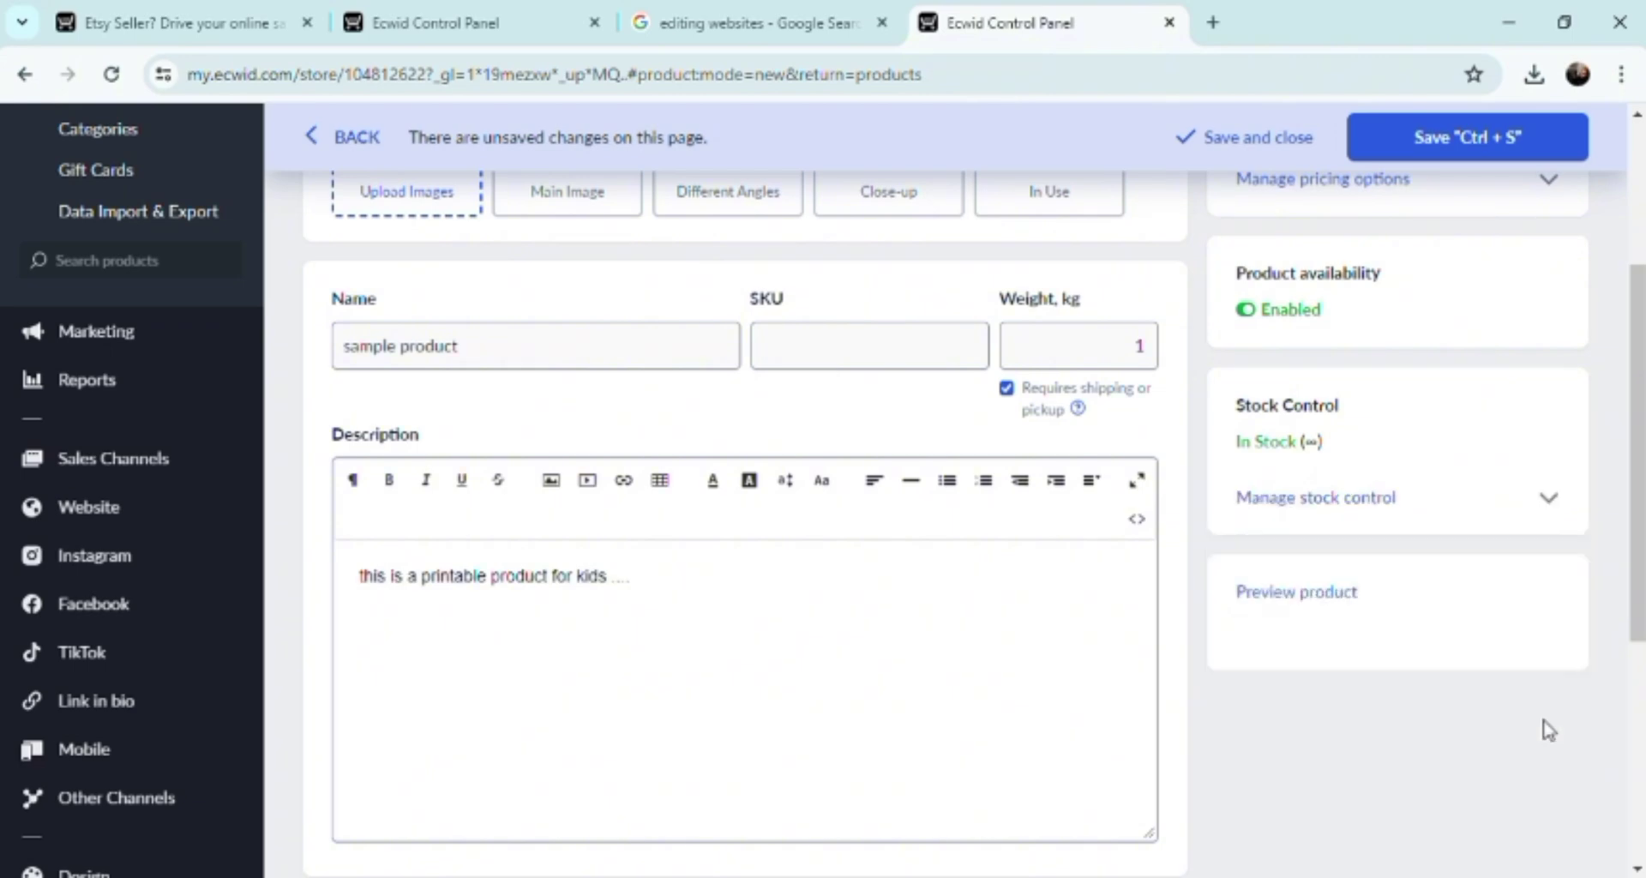
click(1328, 607)
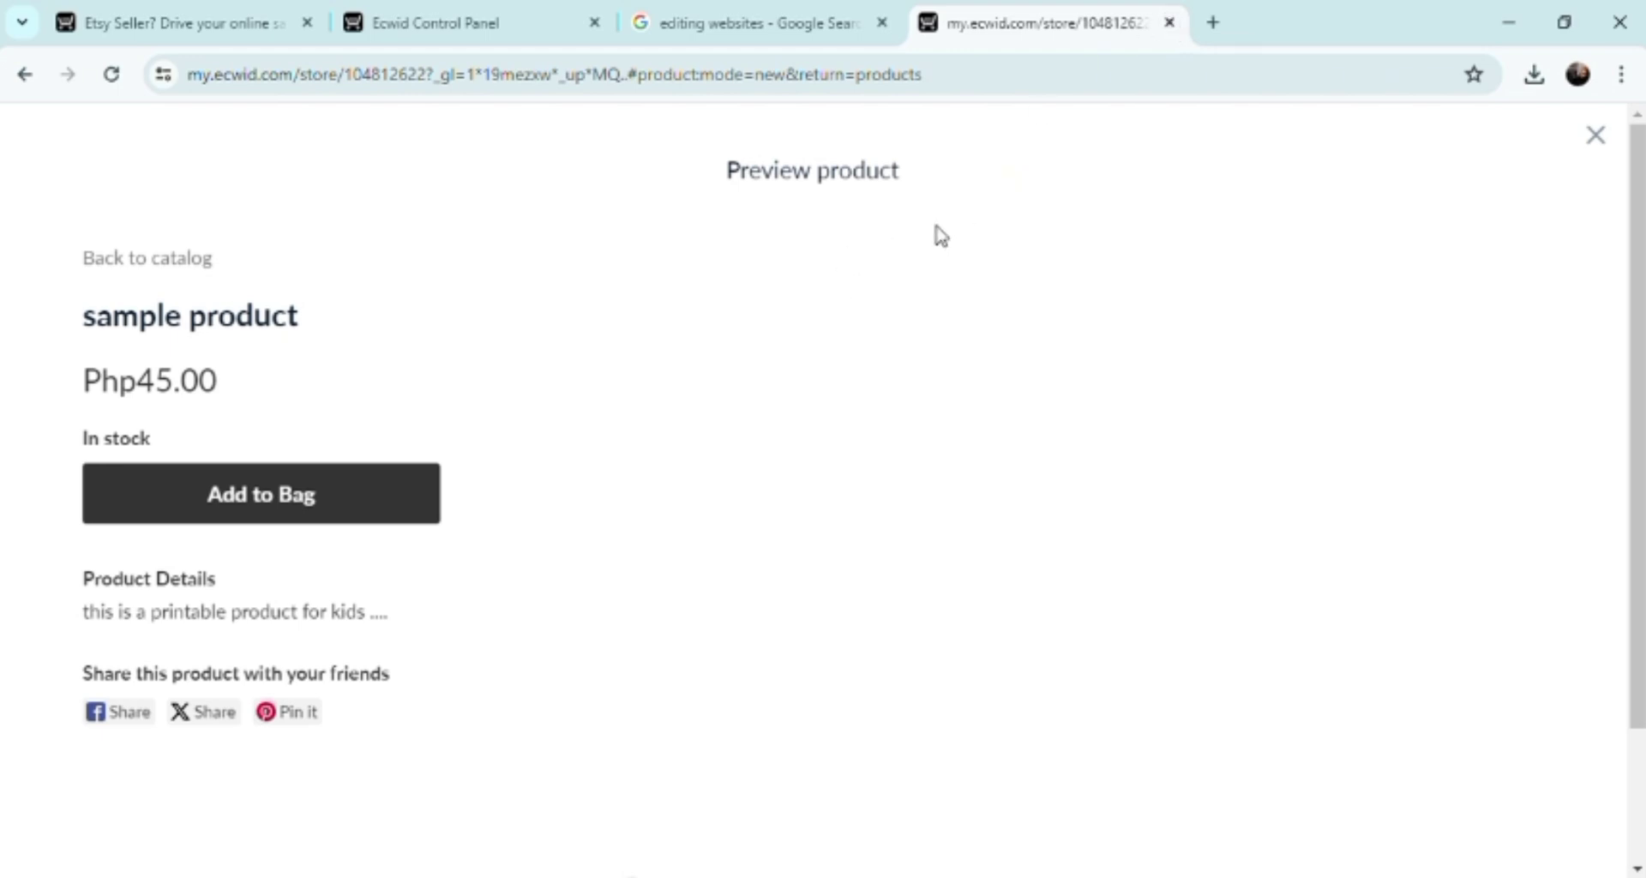
- Close the product preview and old search tabs, and open Pixlr from a new "editing websites" search
key(ctrl+shift+Tab)
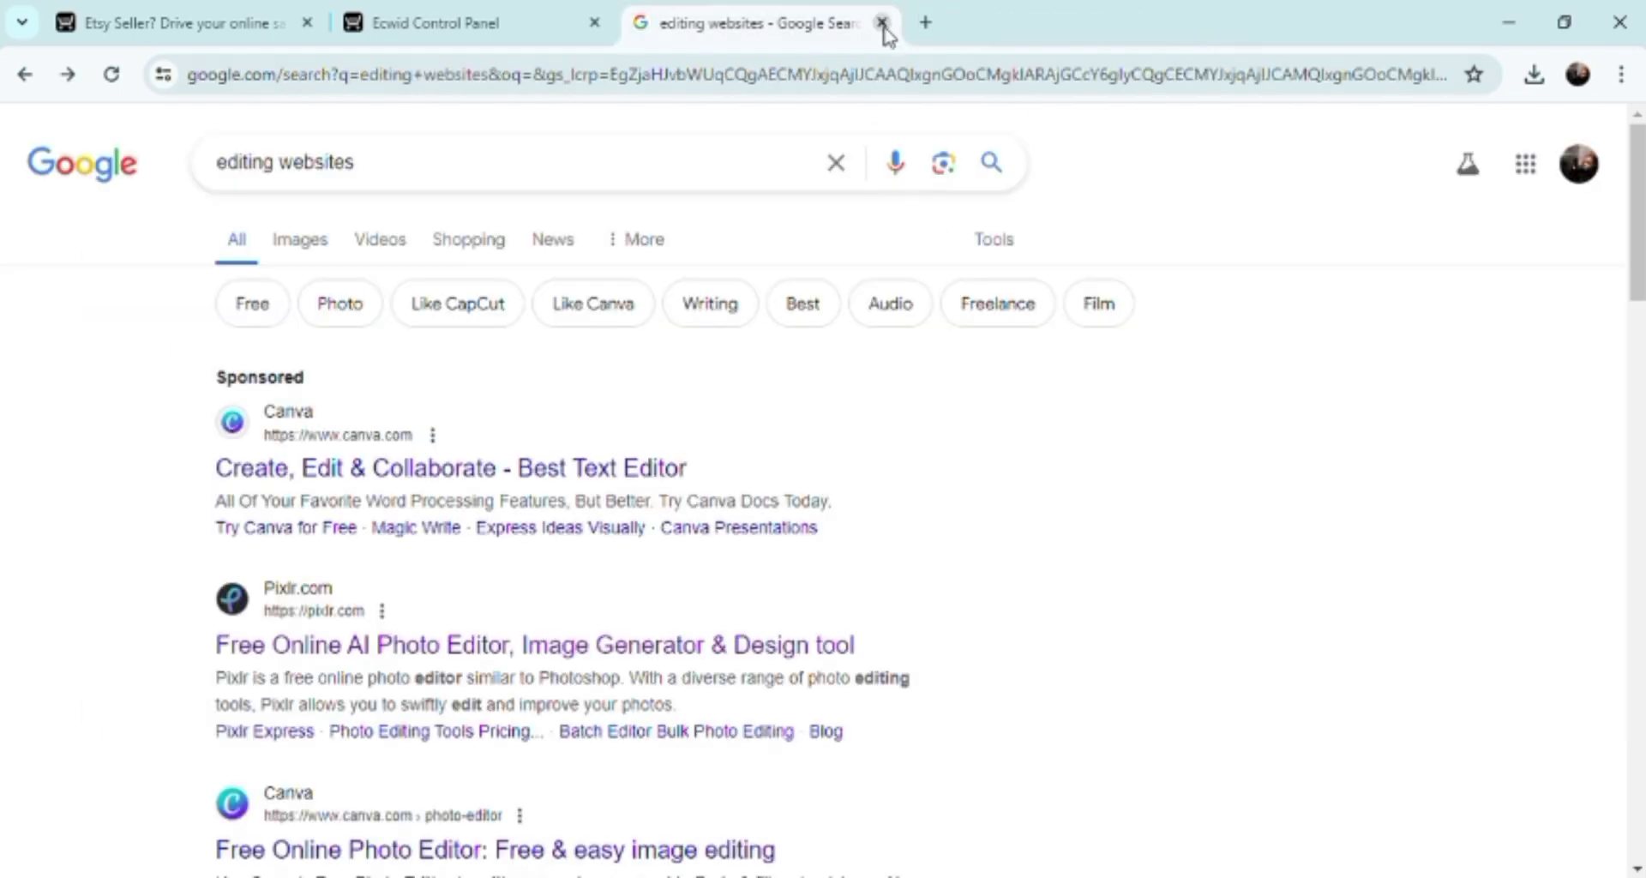
click(881, 22)
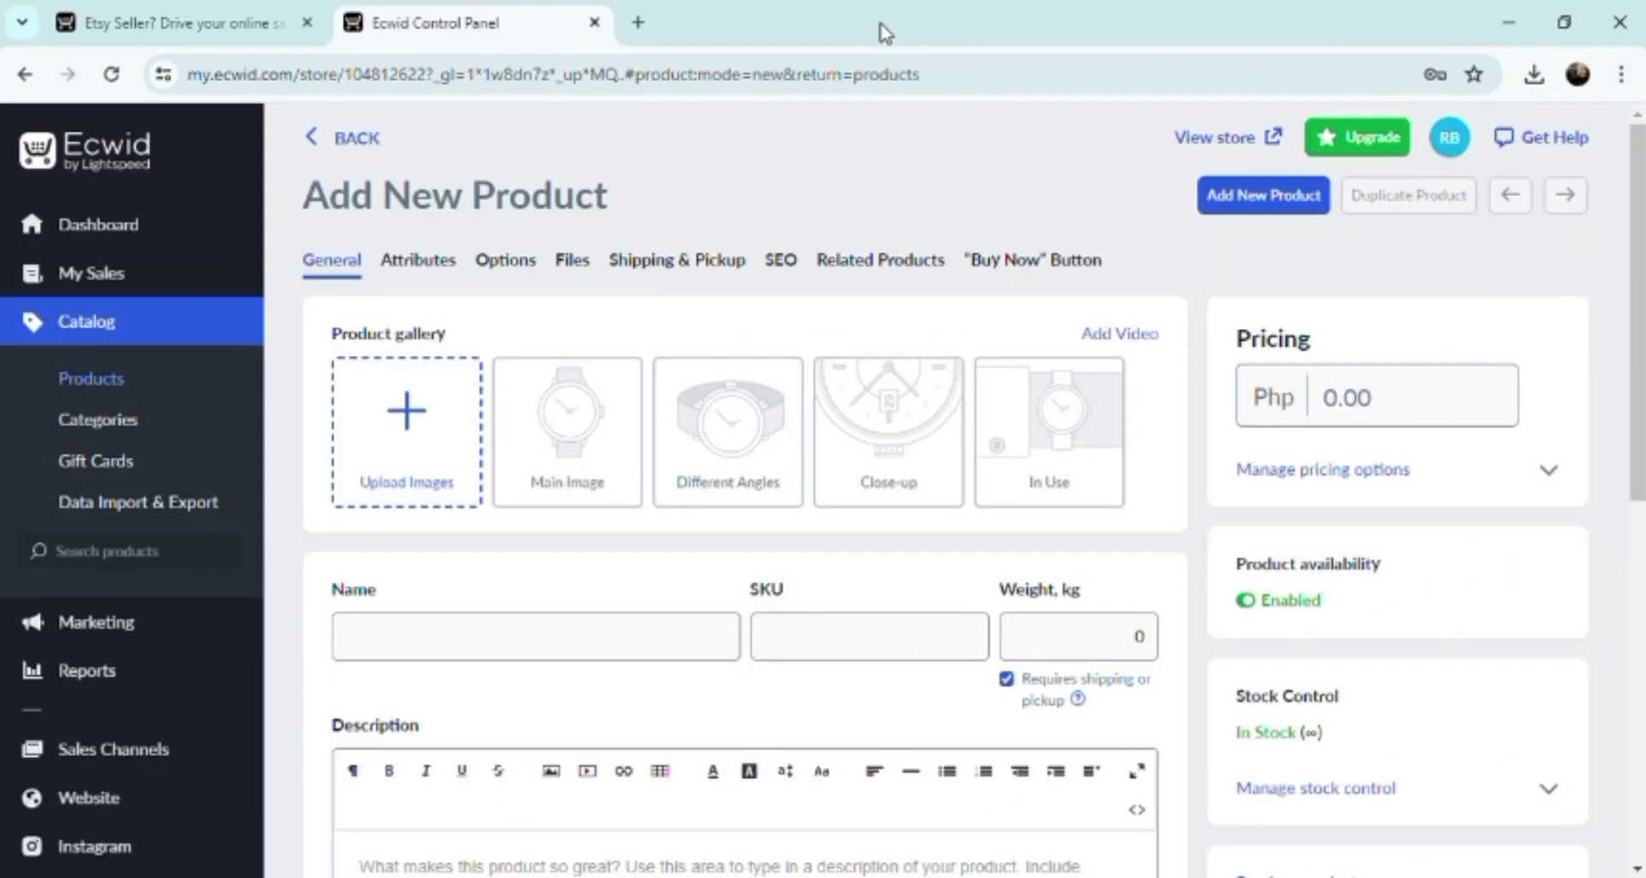
click(638, 23)
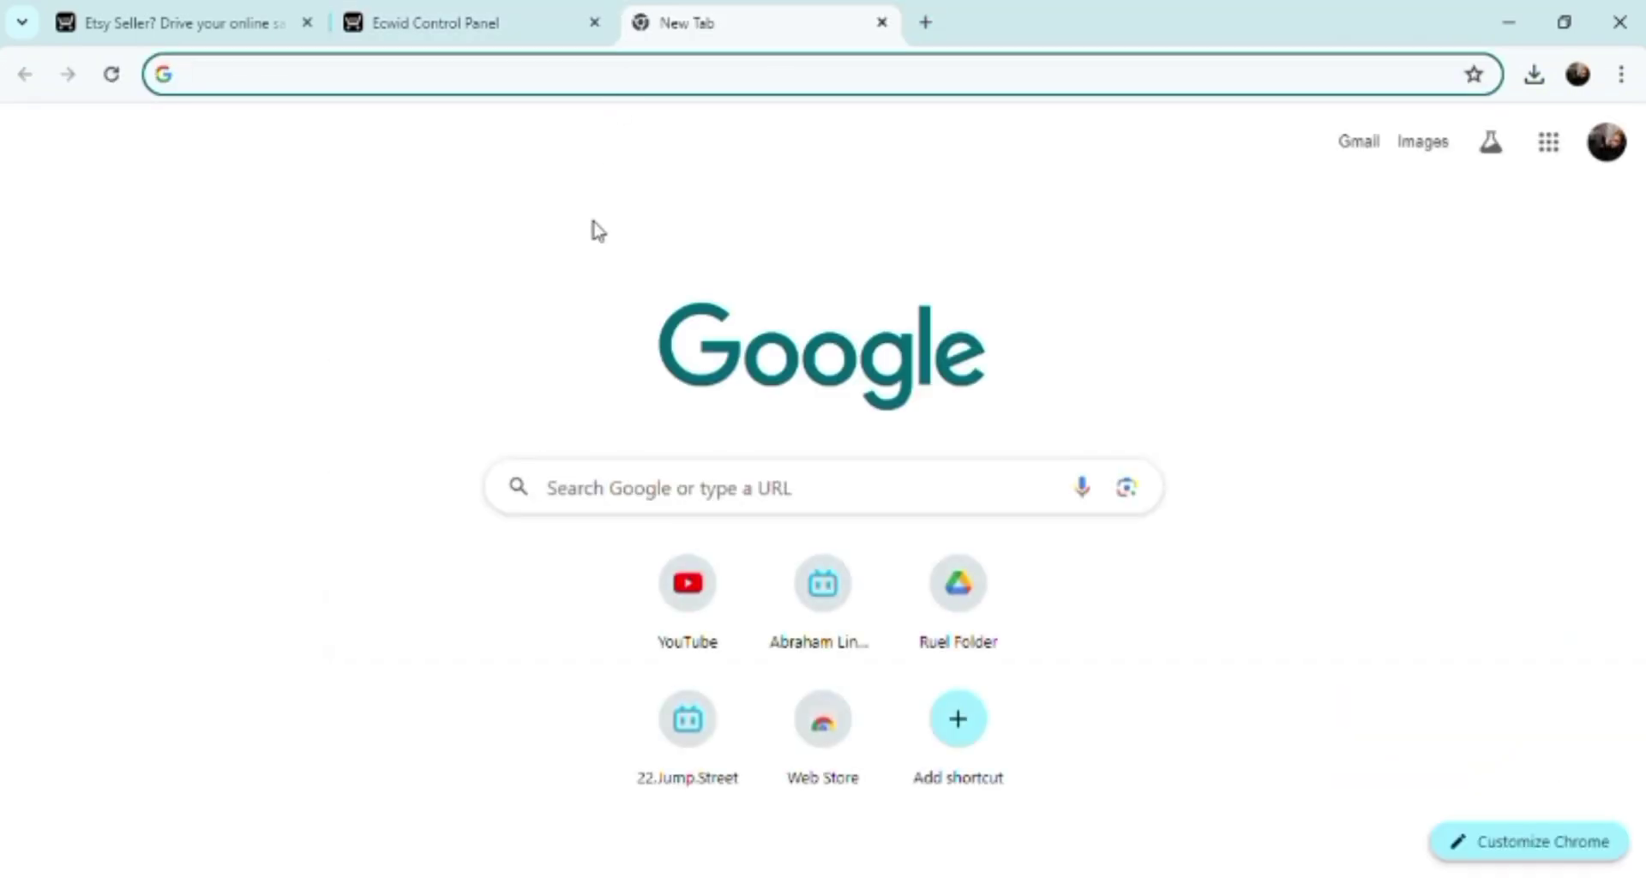
click(521, 81)
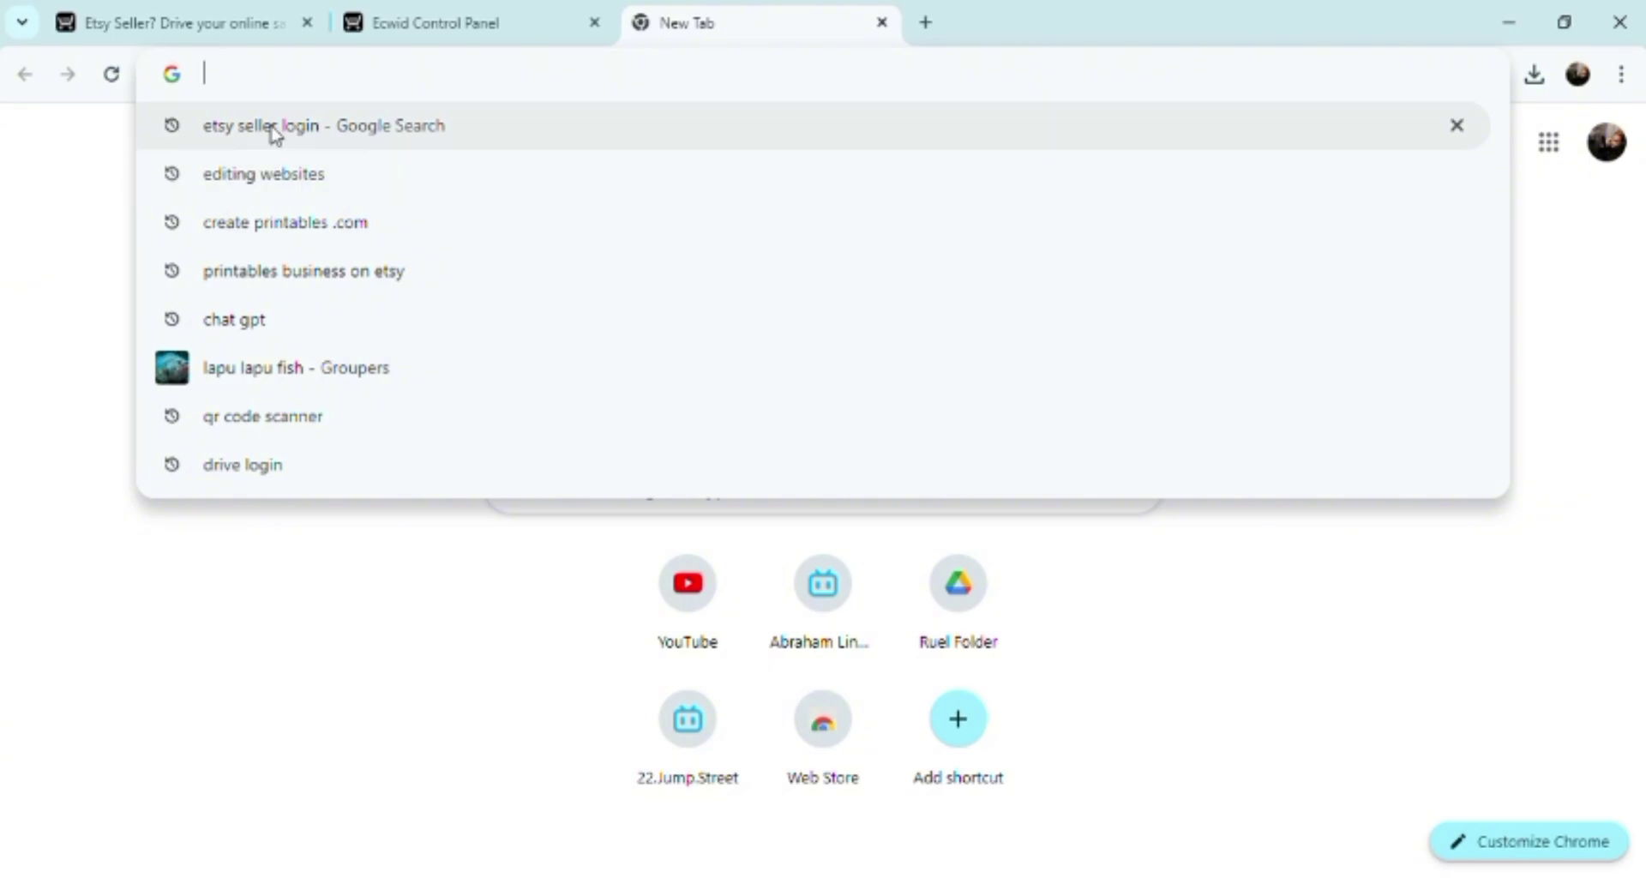
click(265, 195)
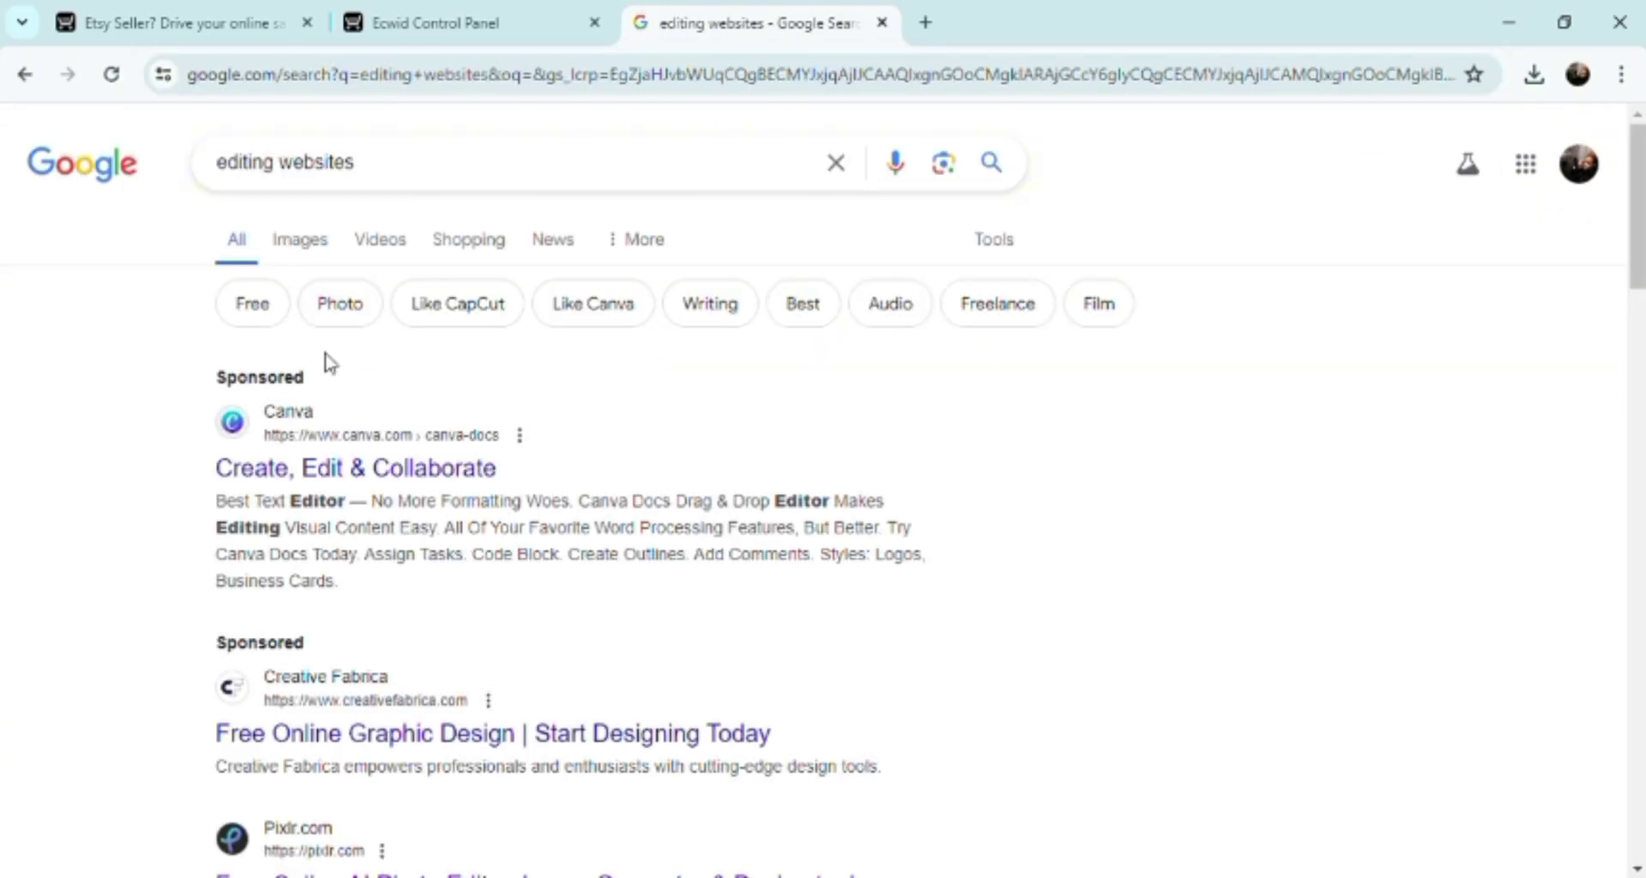
scroll(328, 362, down, 3)
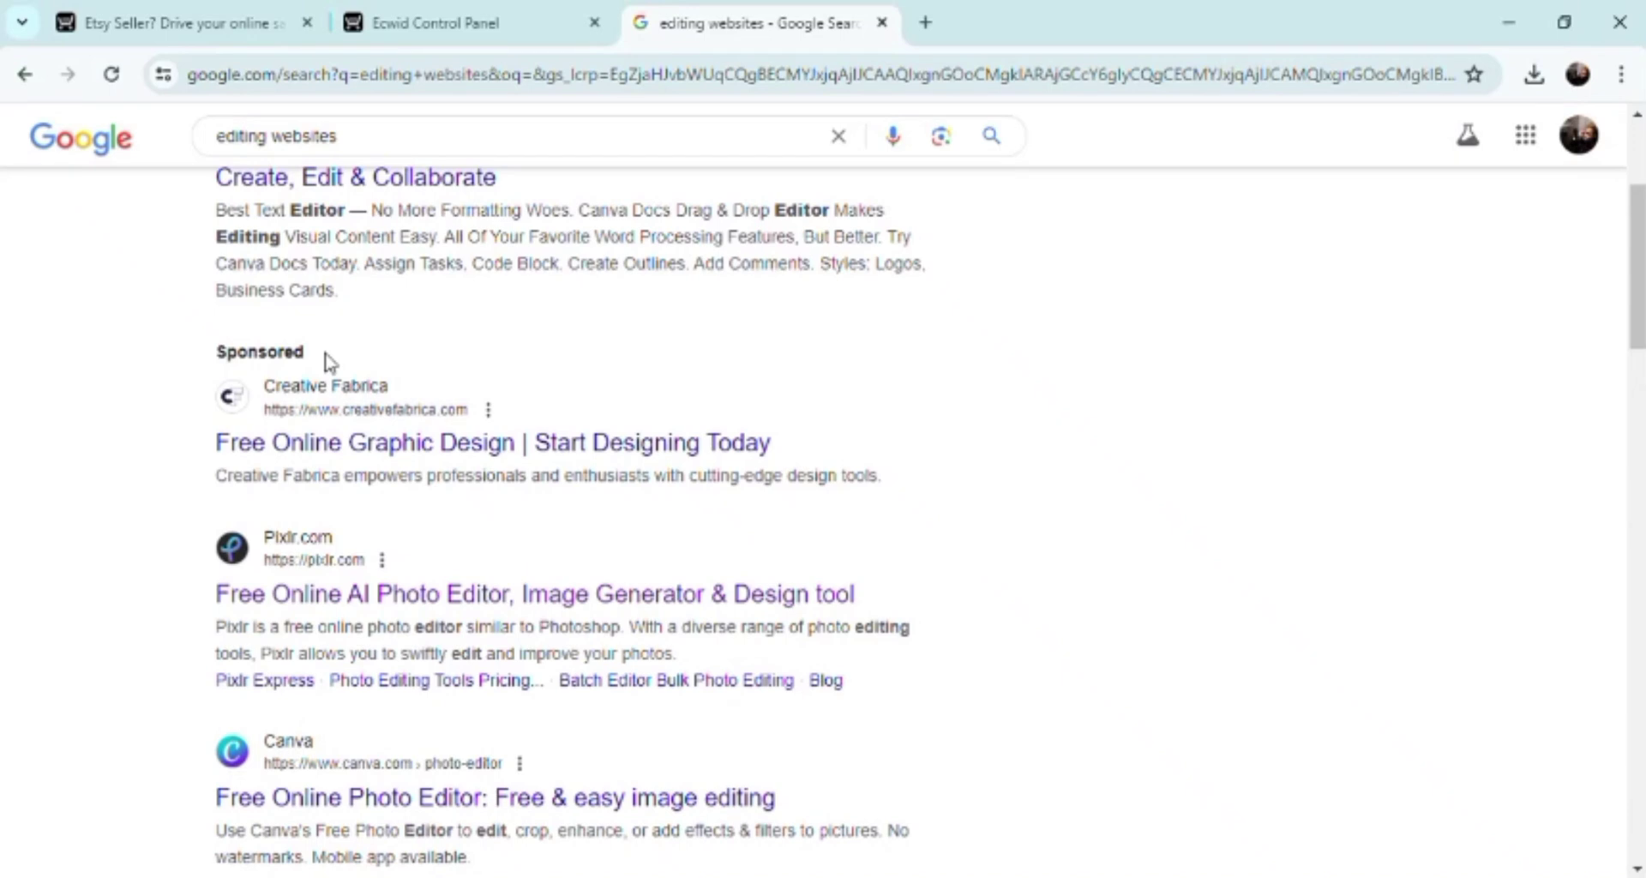
click(278, 597)
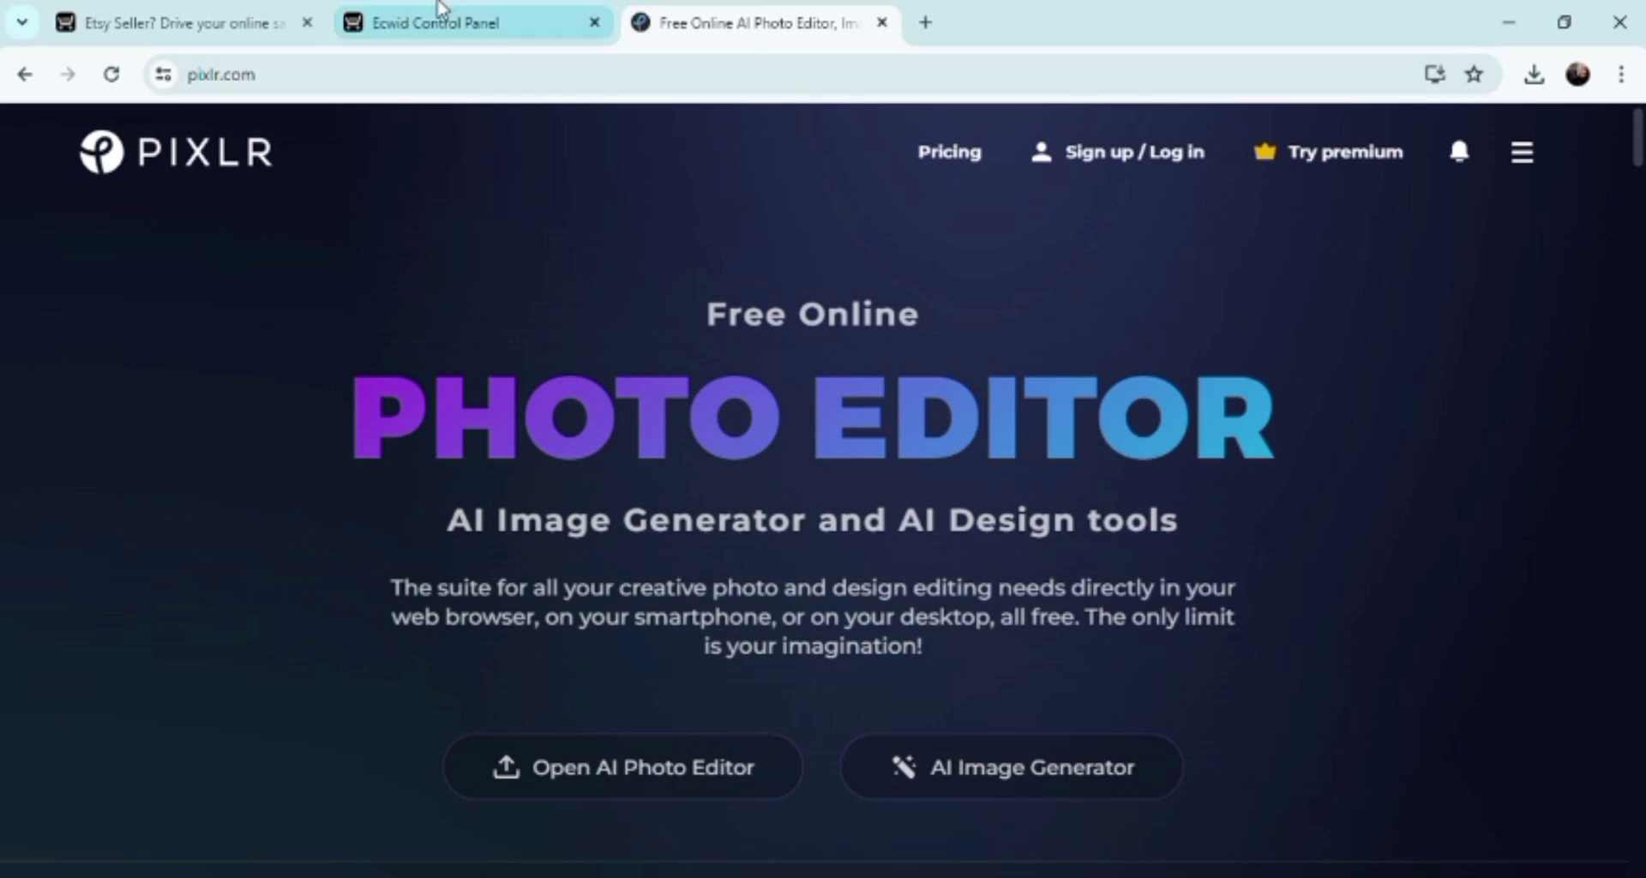
- Switch back to the Ecwid control panel and open the My Sales orders page, discarding the unsaved product form
click(471, 34)
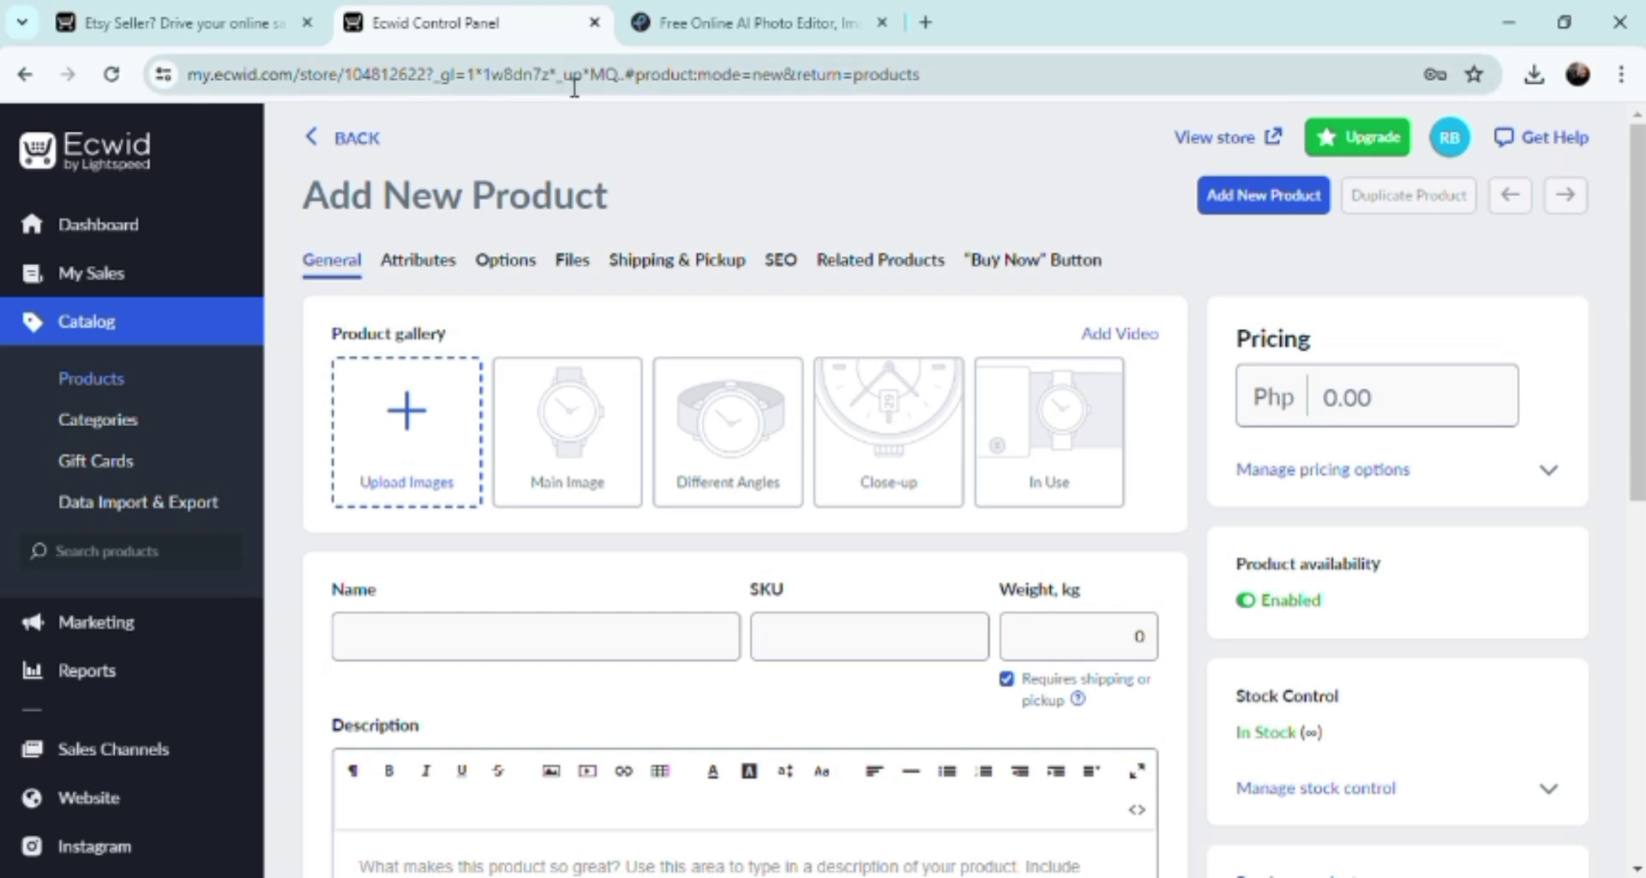
click(79, 225)
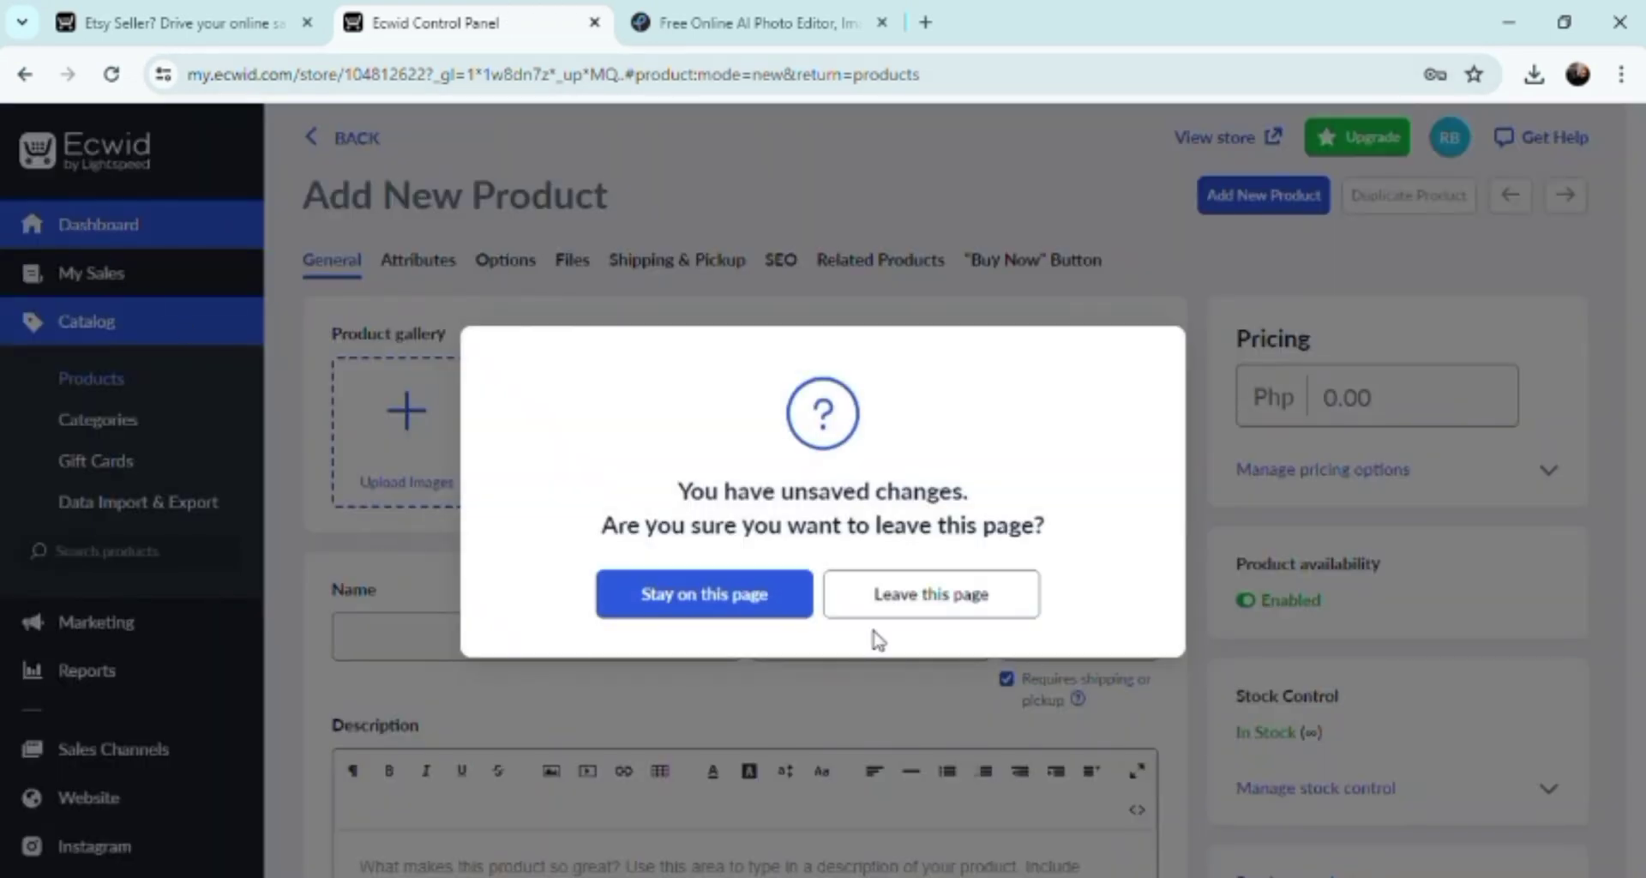
click(741, 601)
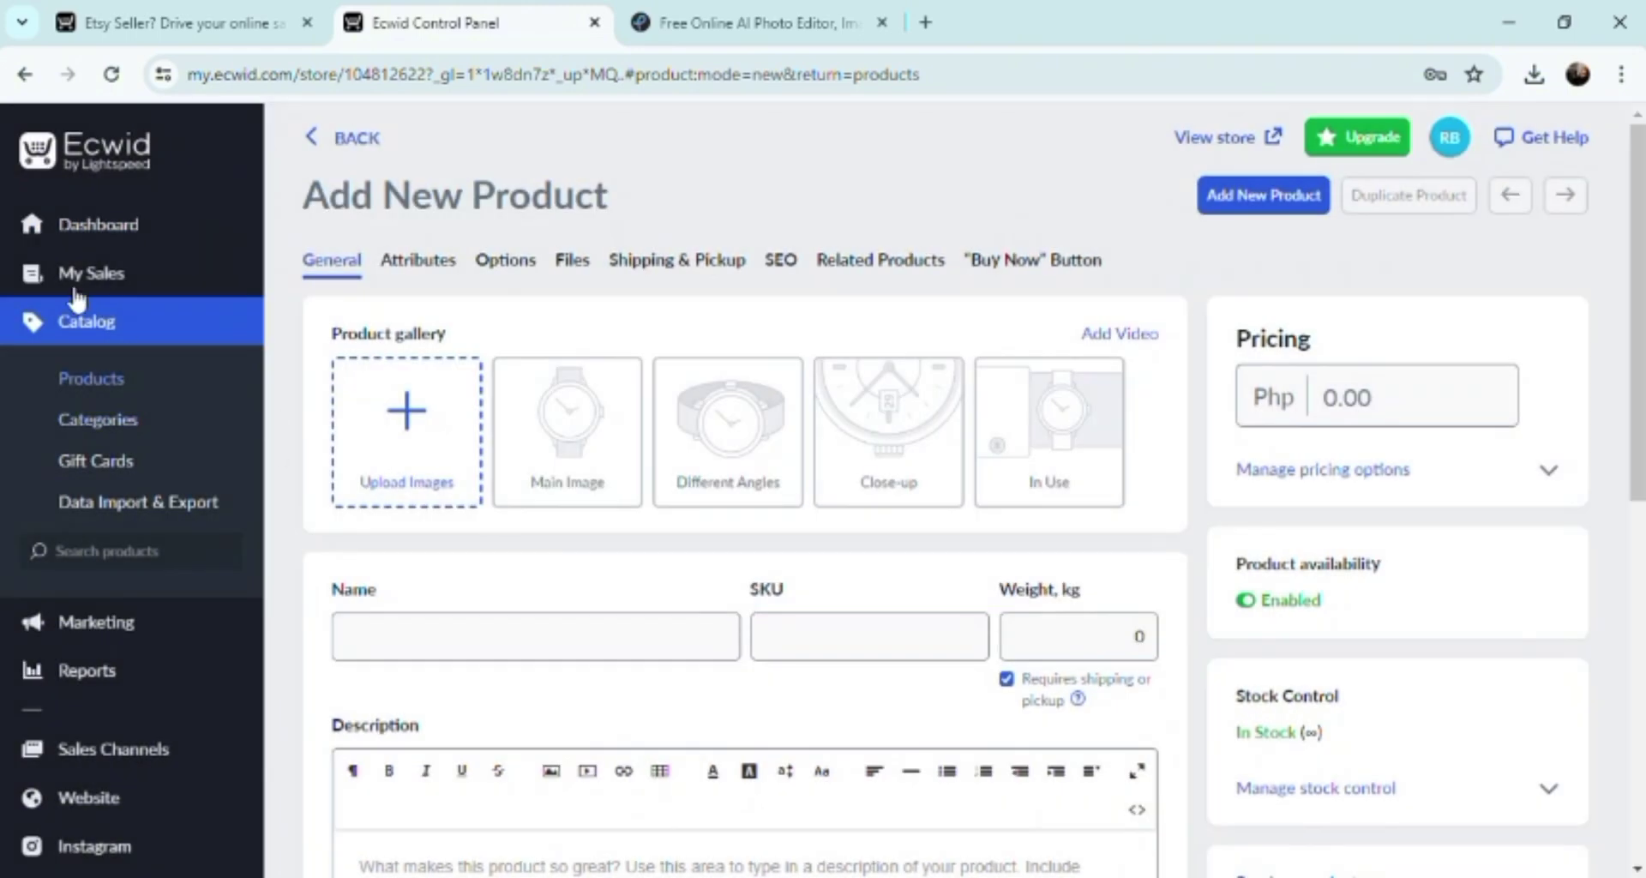
click(72, 281)
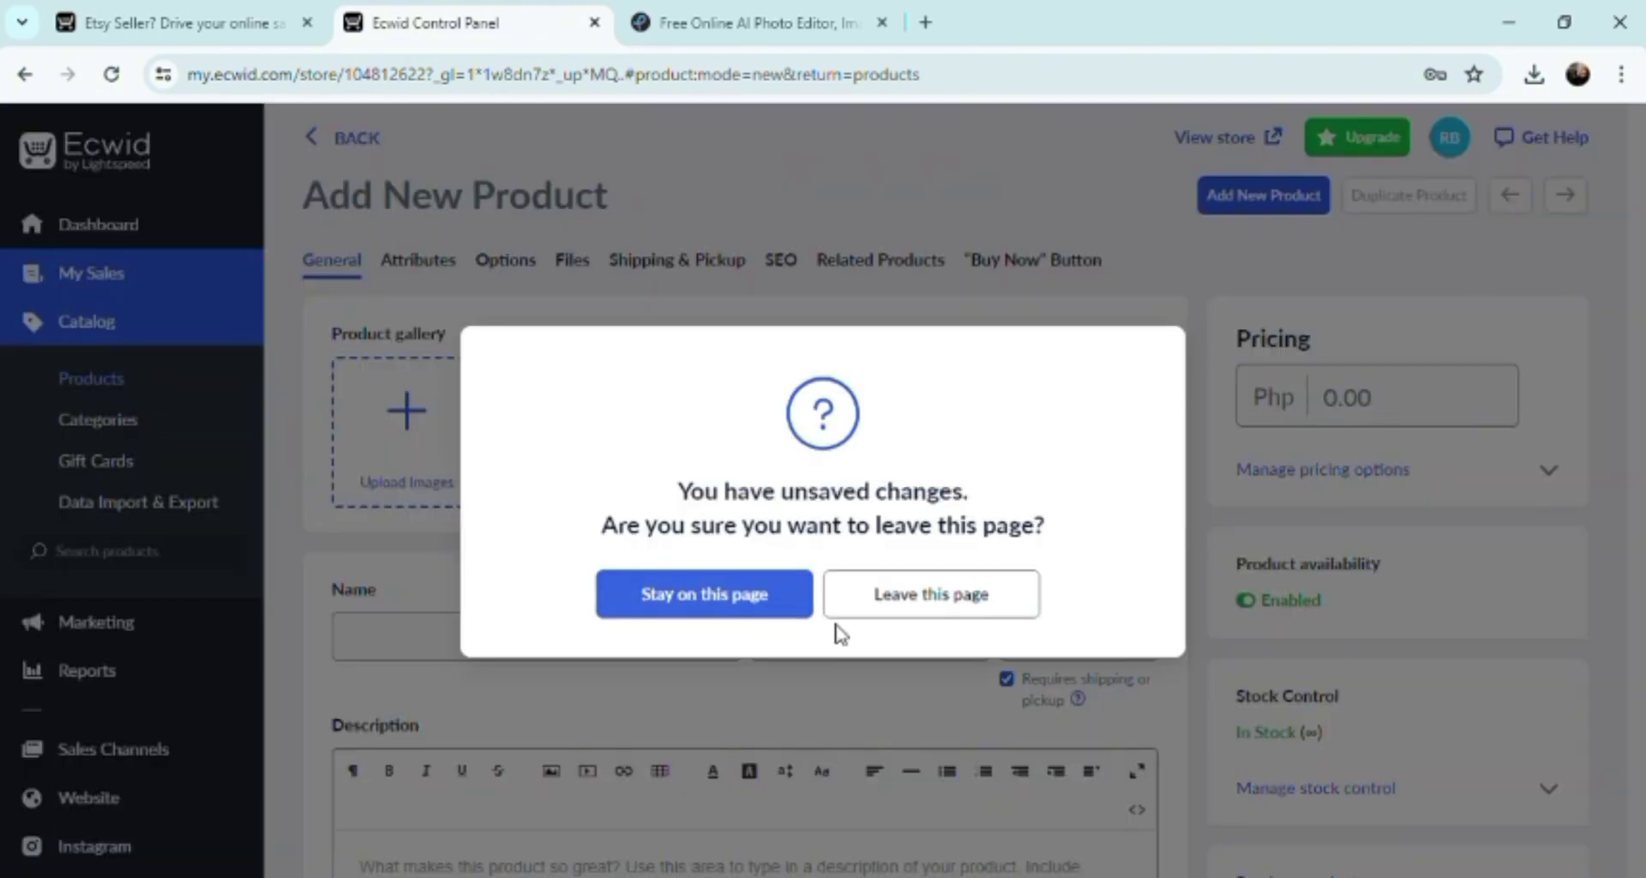
click(919, 595)
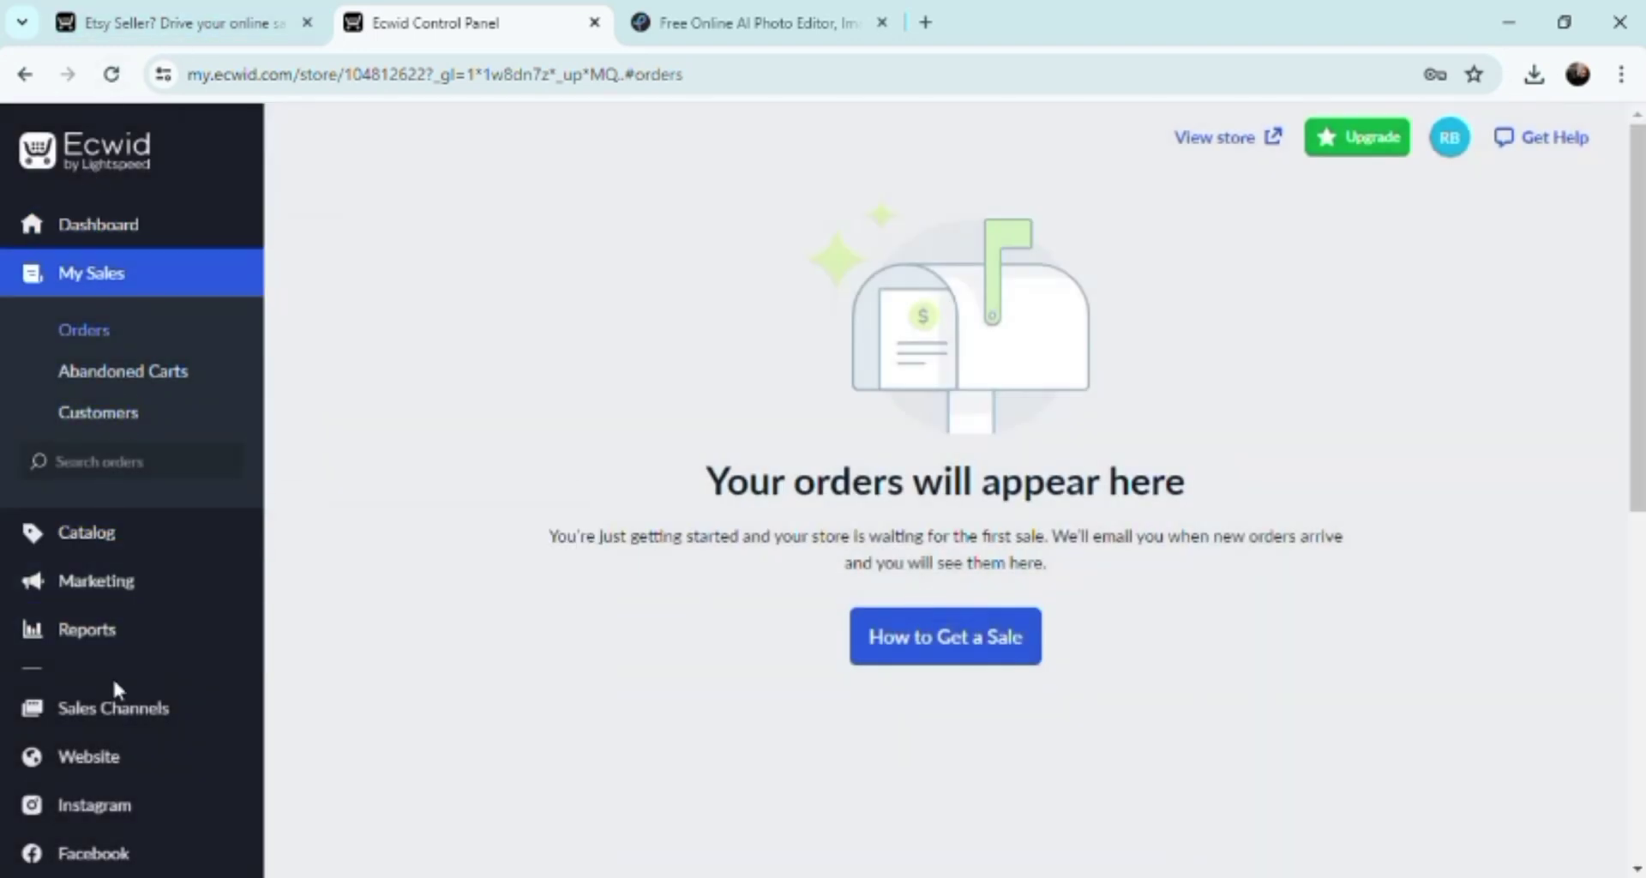
- Open the catalog's product list and start adding a new product
mouse_move(123, 596)
mouse_move(115, 544)
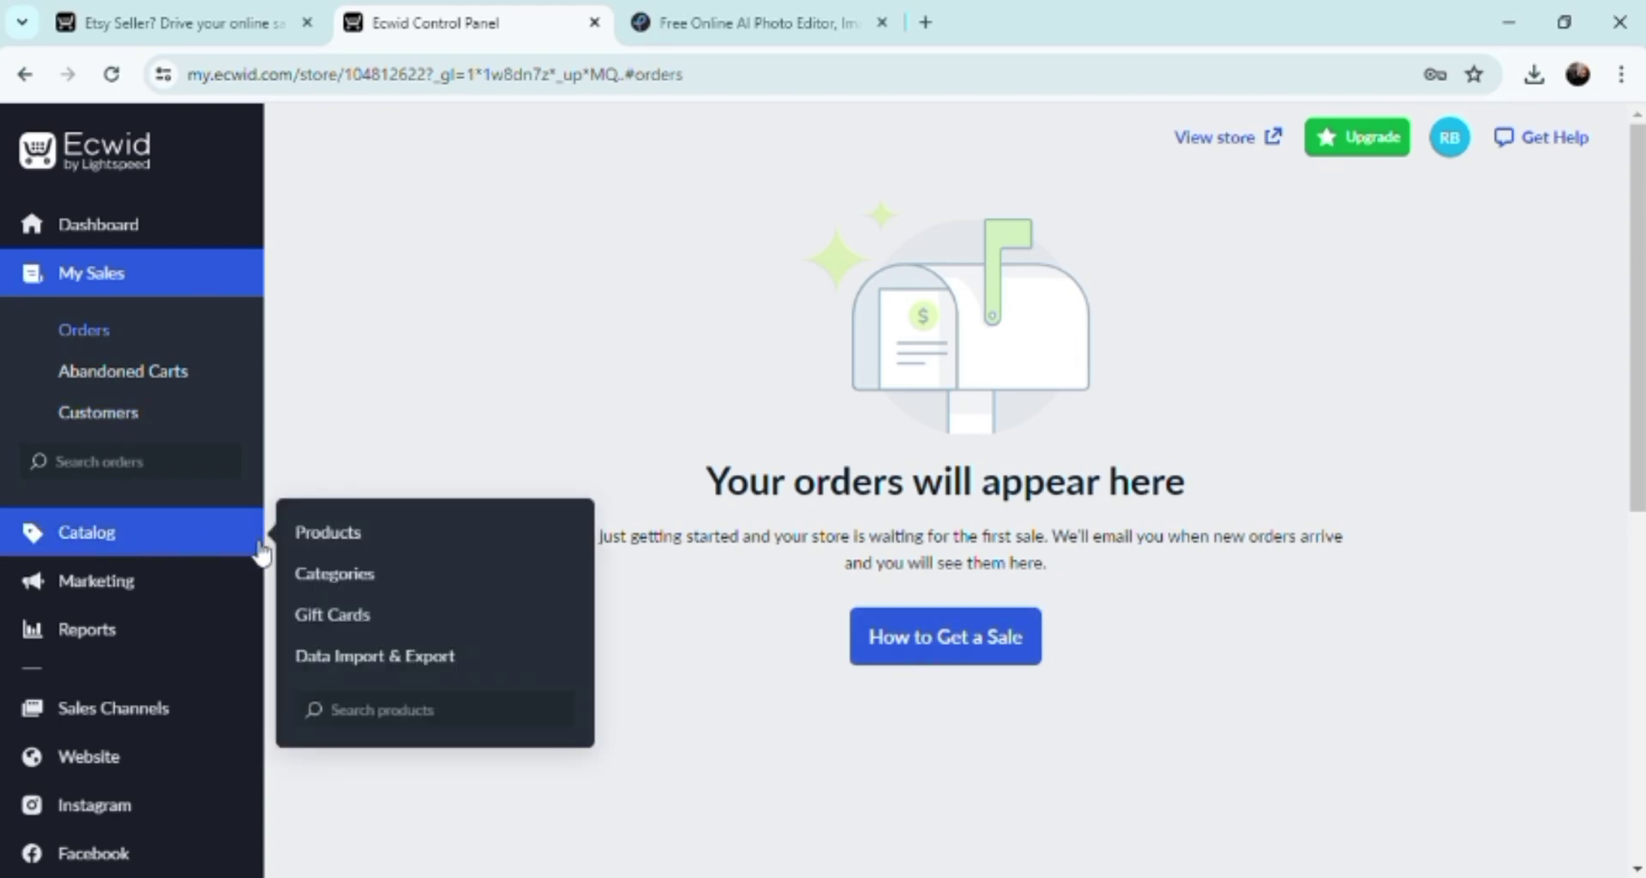
click(352, 533)
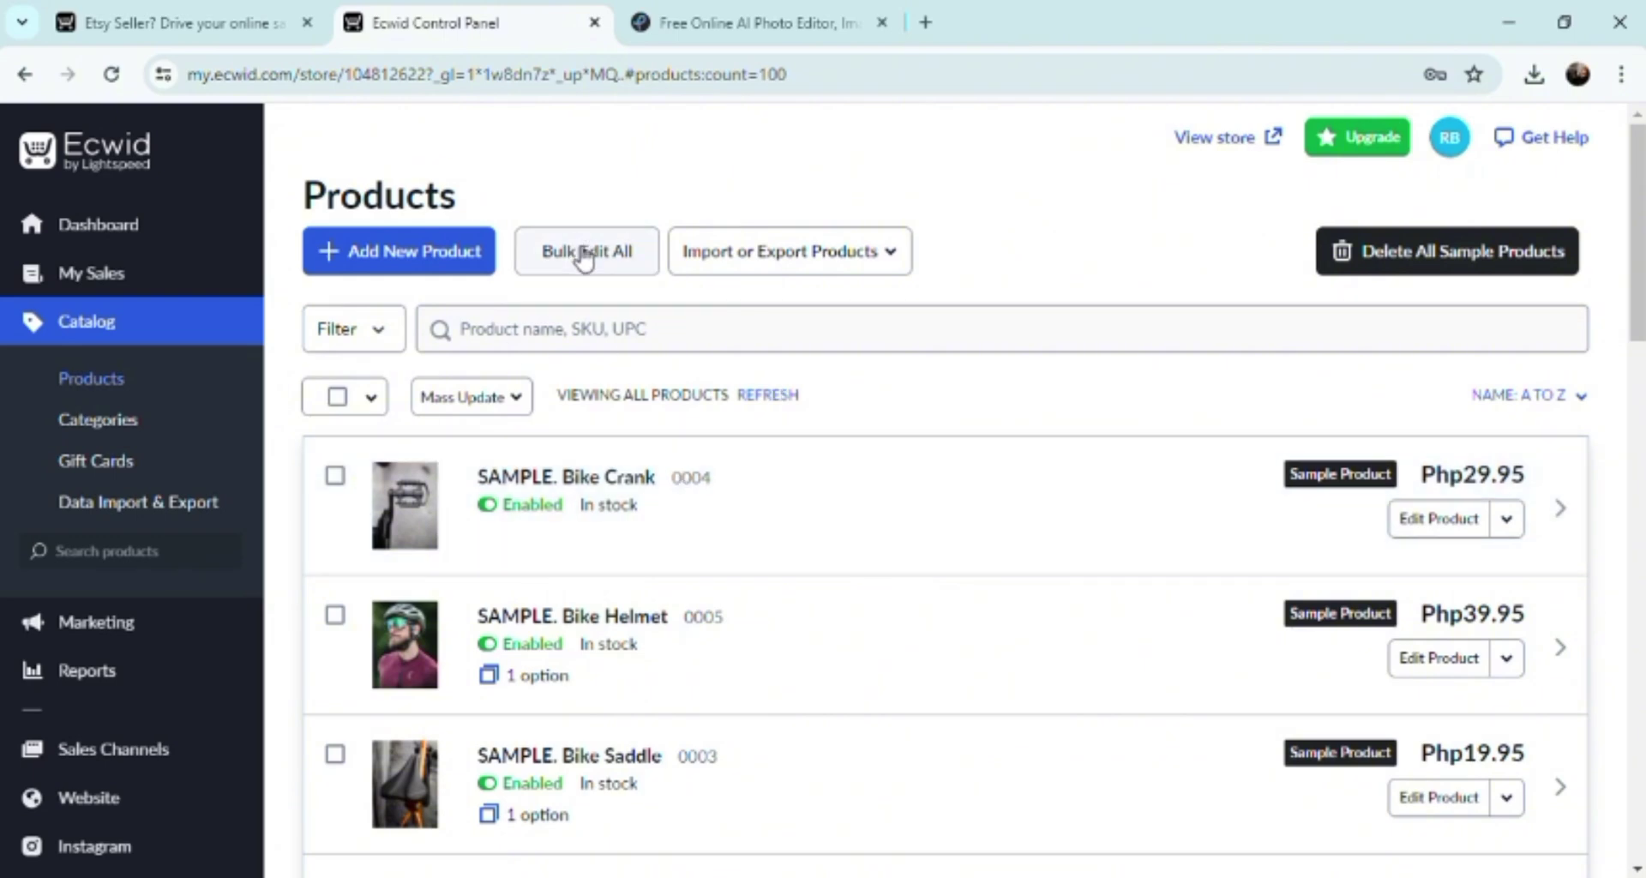
click(348, 258)
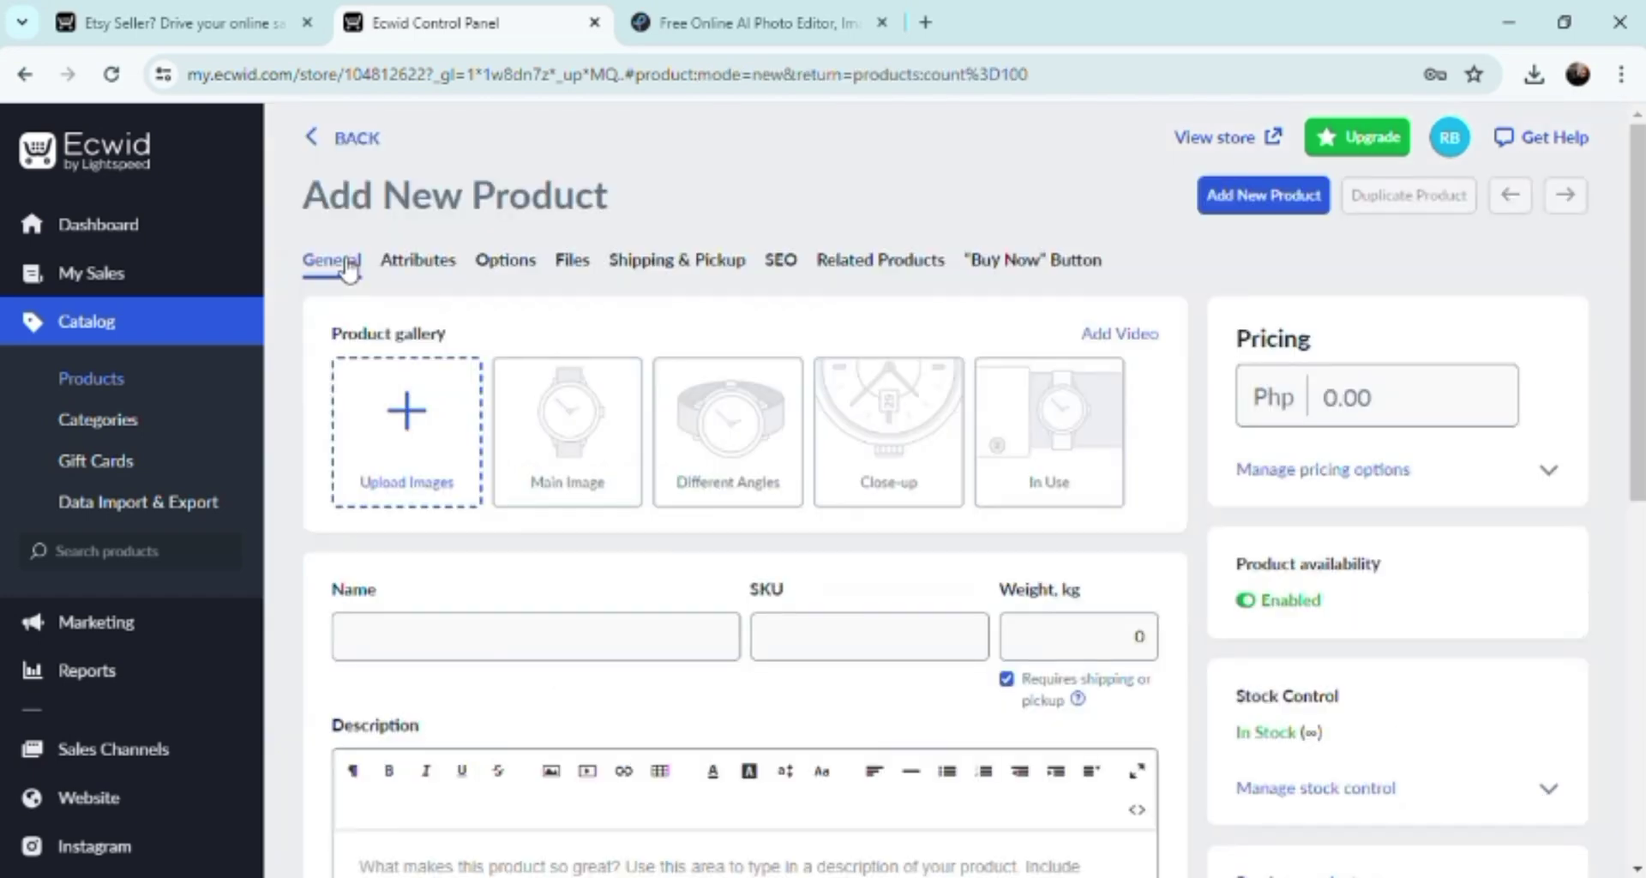
- Look over the new product's General form and the gallery's Add Video information
scroll(444, 389, down, 1)
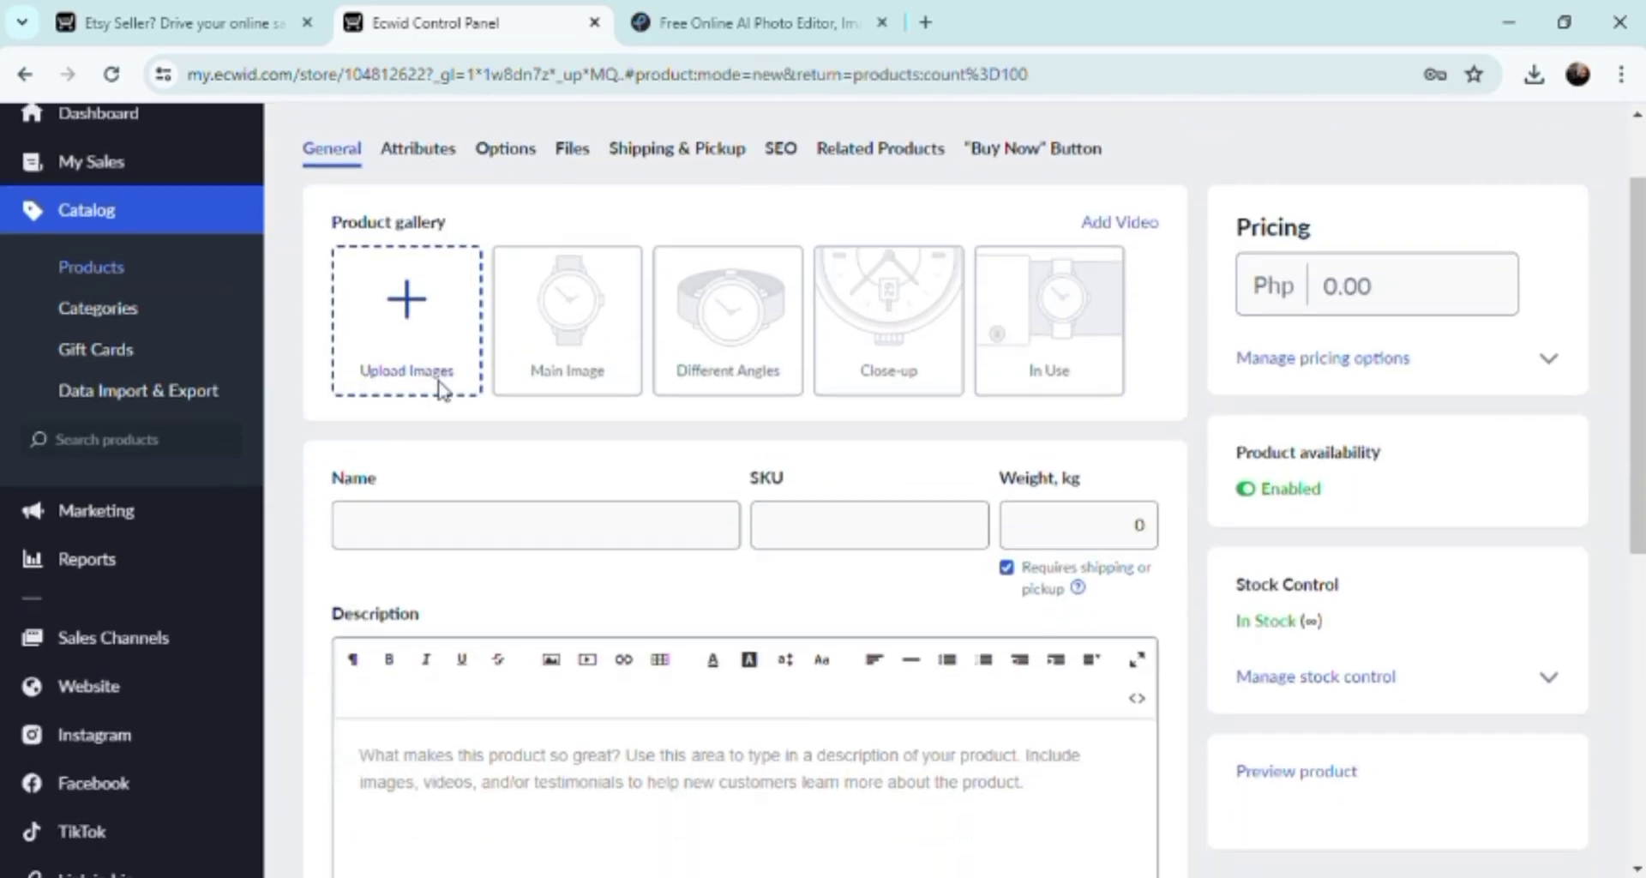
scroll(444, 389, down, 2)
scroll(444, 389, down, 1)
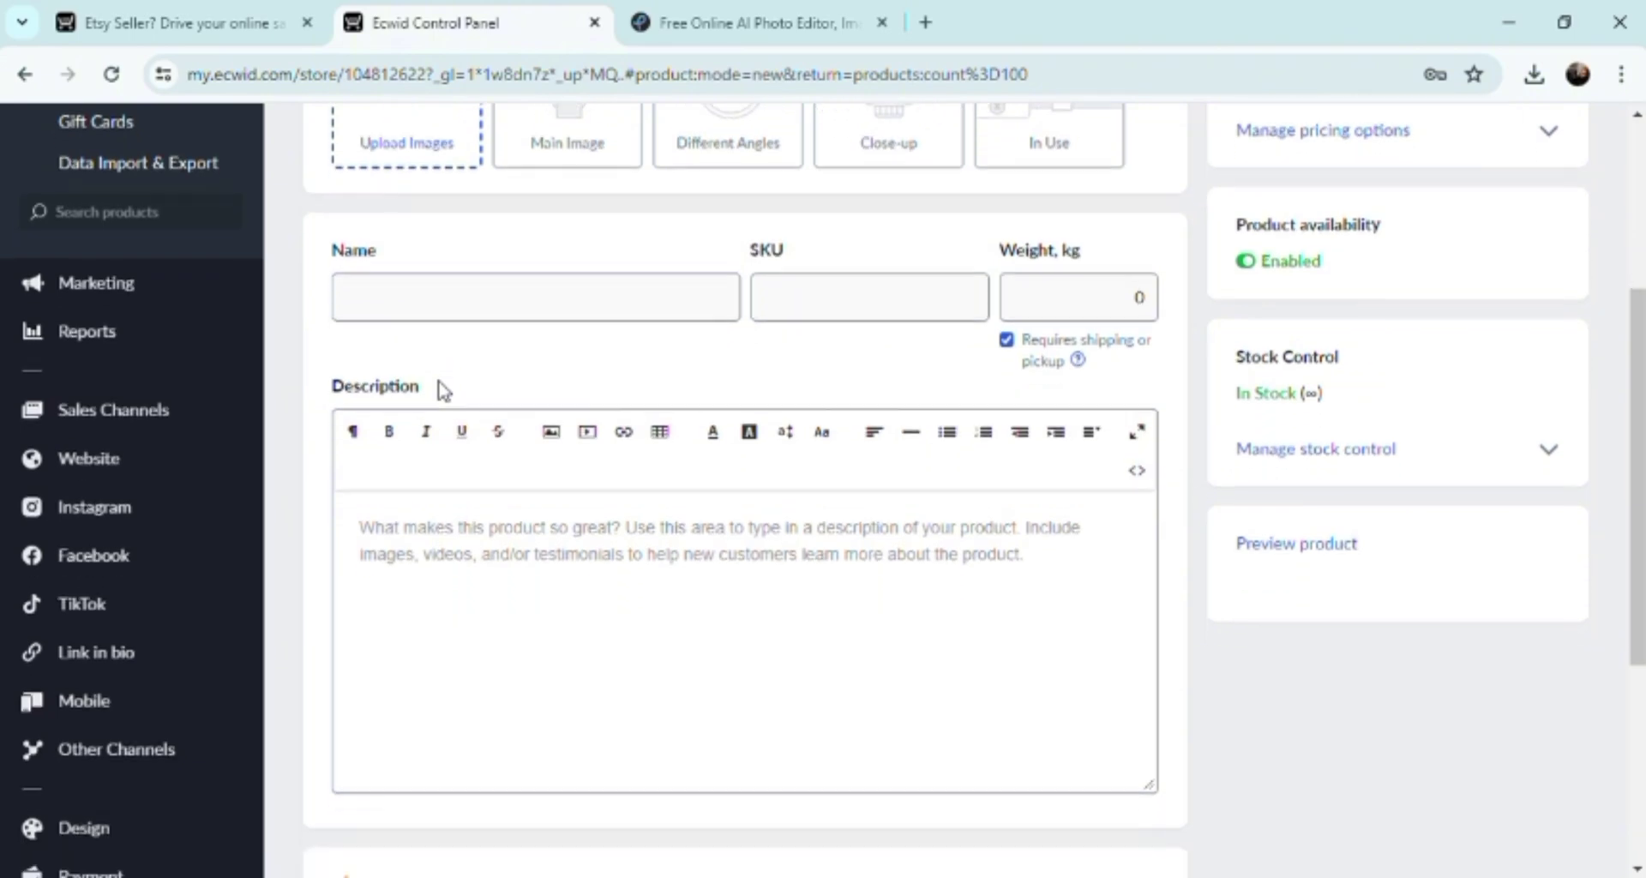
scroll(444, 390, down, 4)
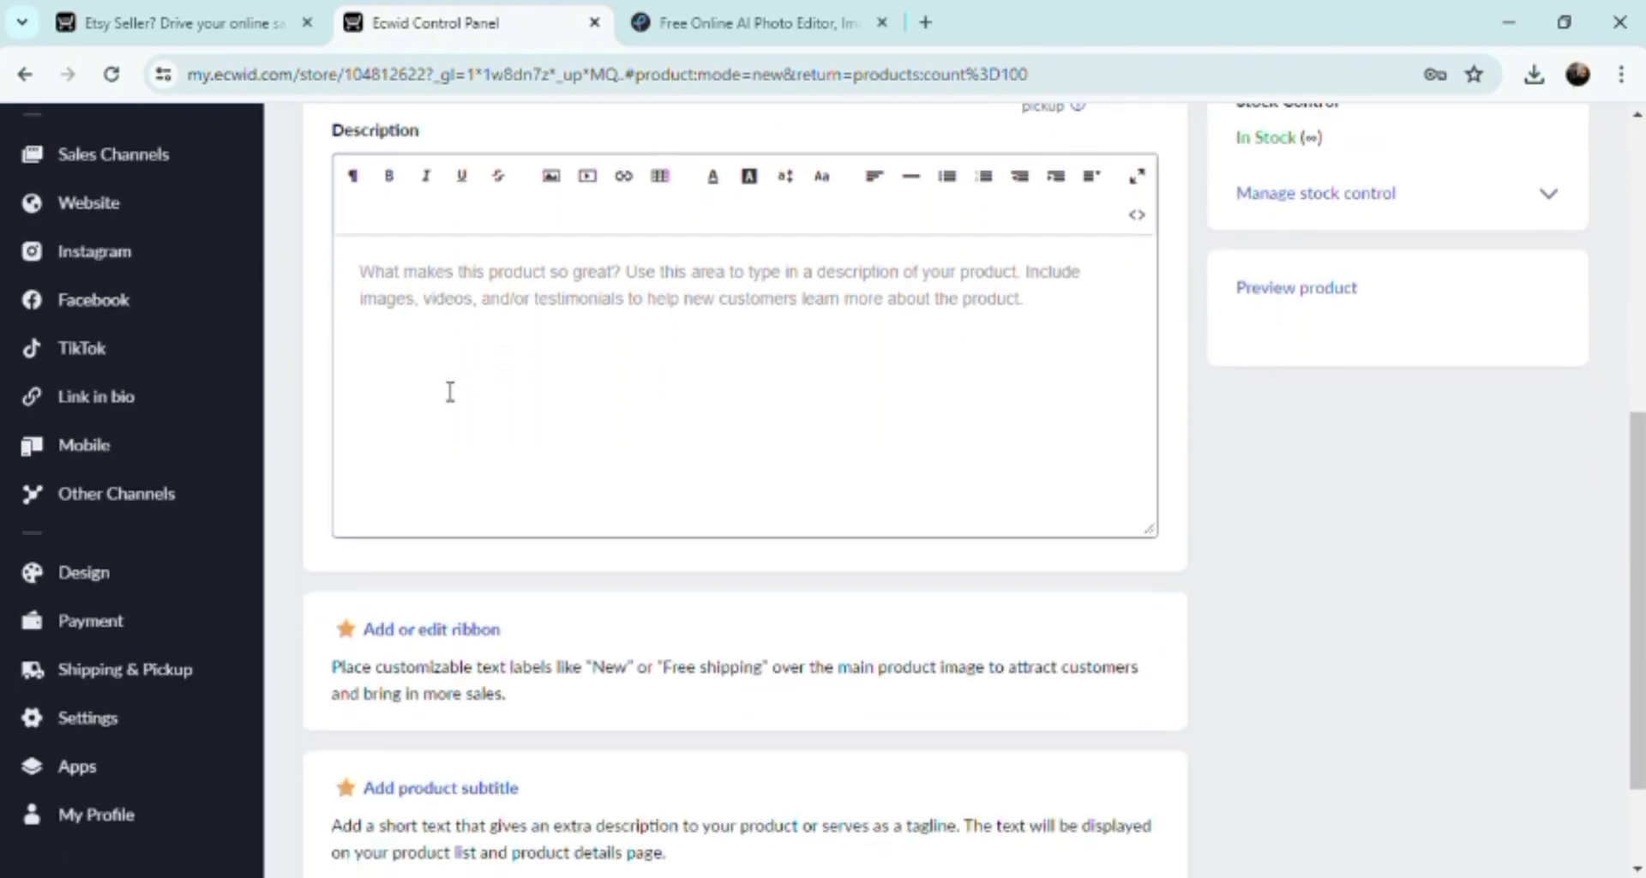
scroll(450, 392, down, 1)
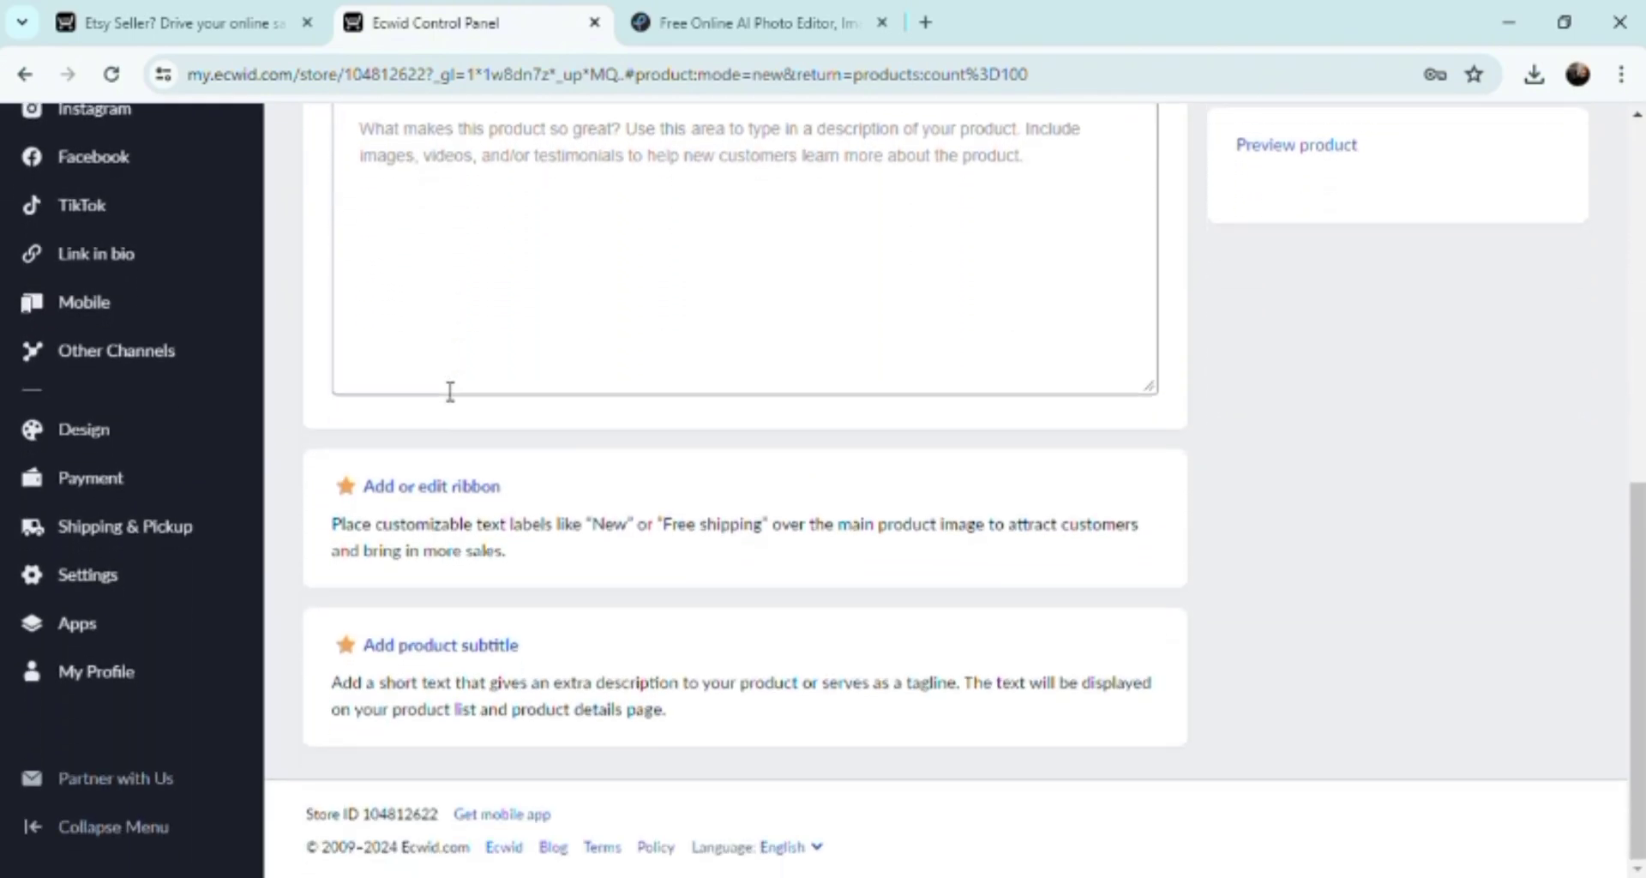
scroll(450, 392, up, 9)
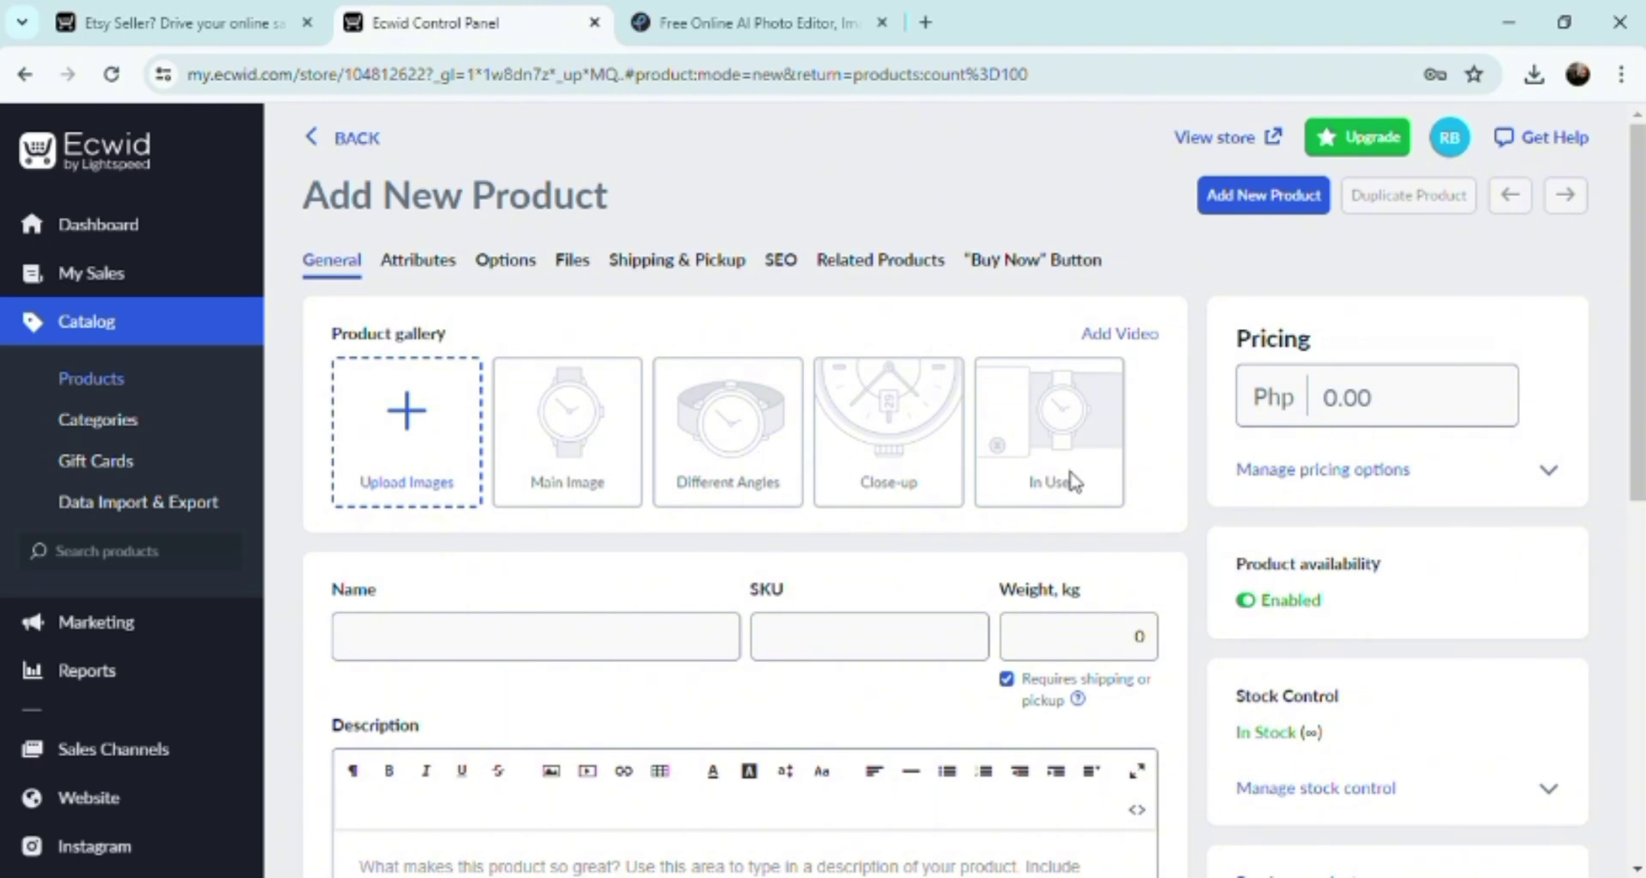
mouse_move(1136, 345)
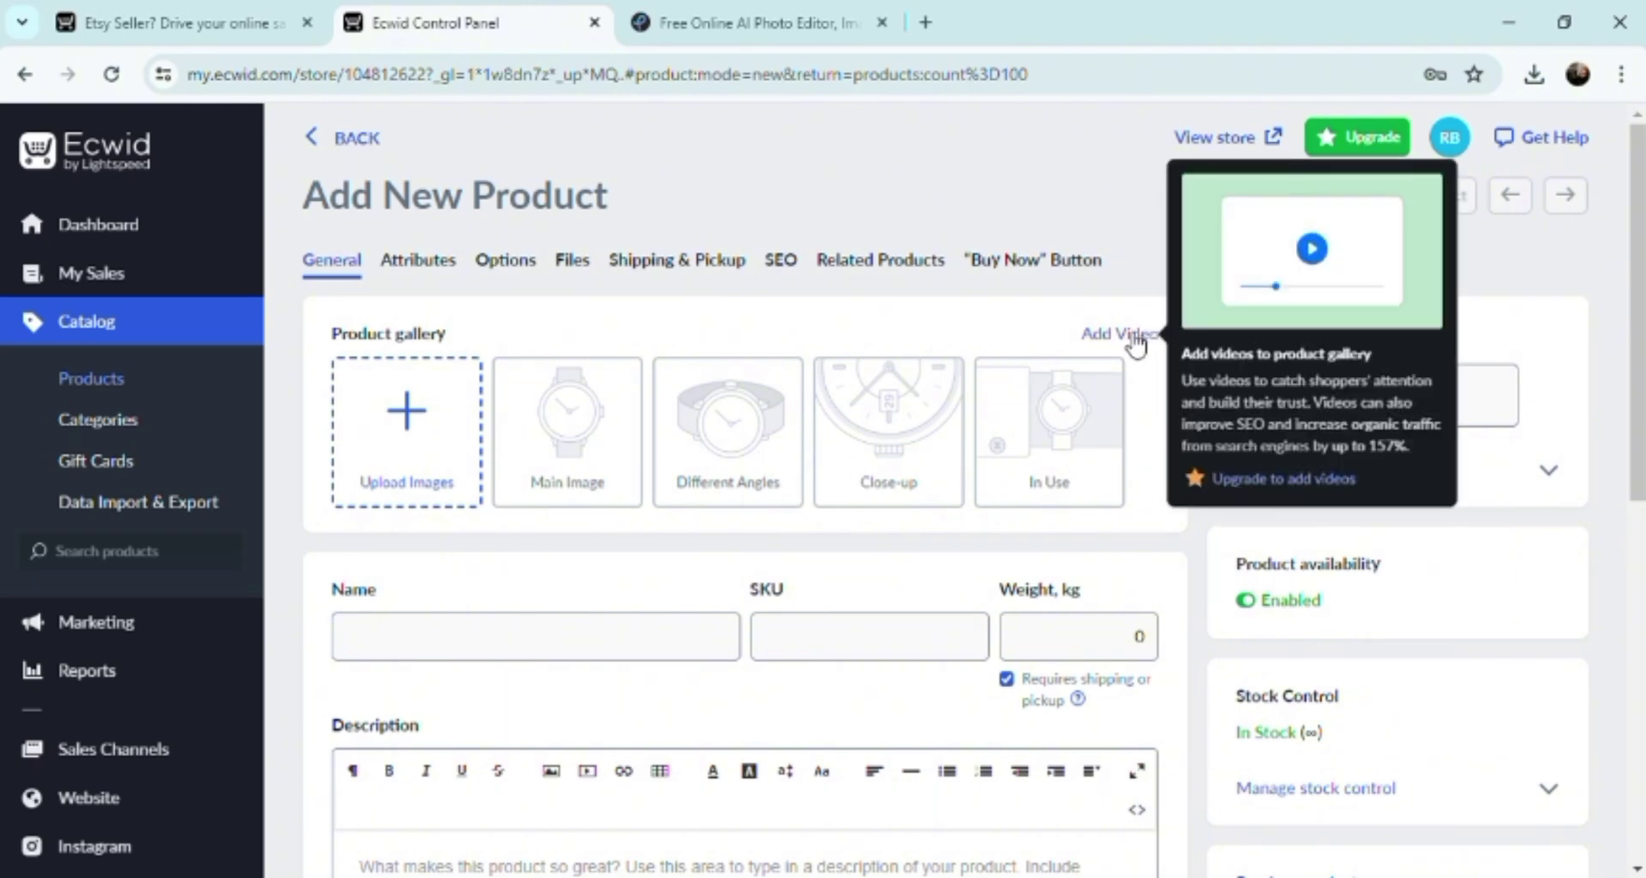